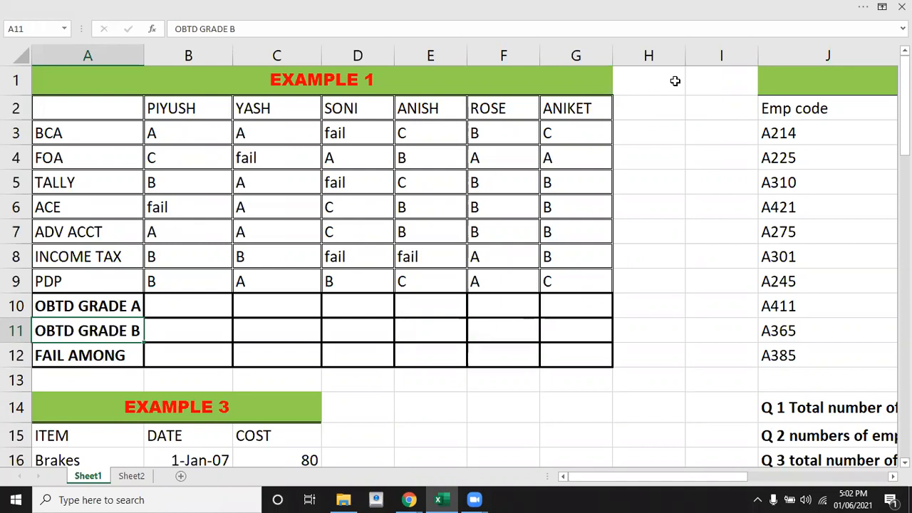
Step: Look through Sheet1's practice tables from Example 1 down to Example 5 and its bill date question, and return to the top
key(Down)
key(Down)
key(Down)
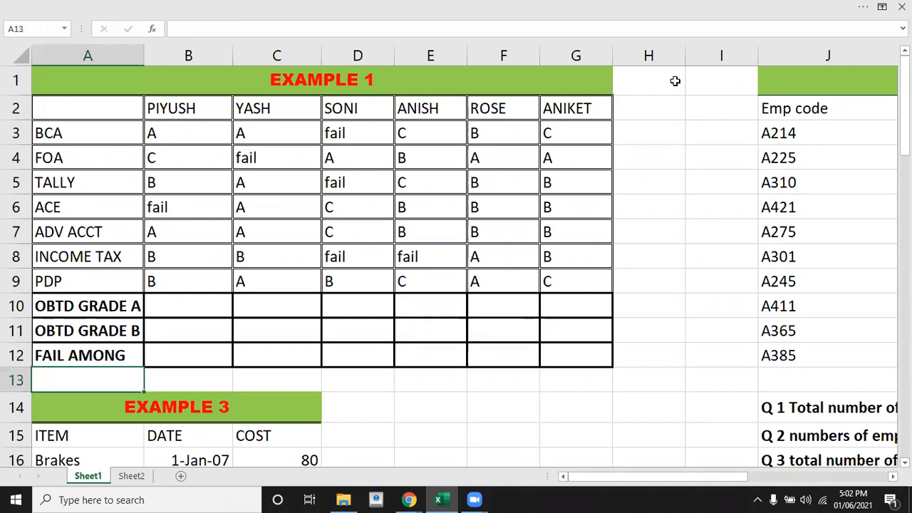
click(581, 173)
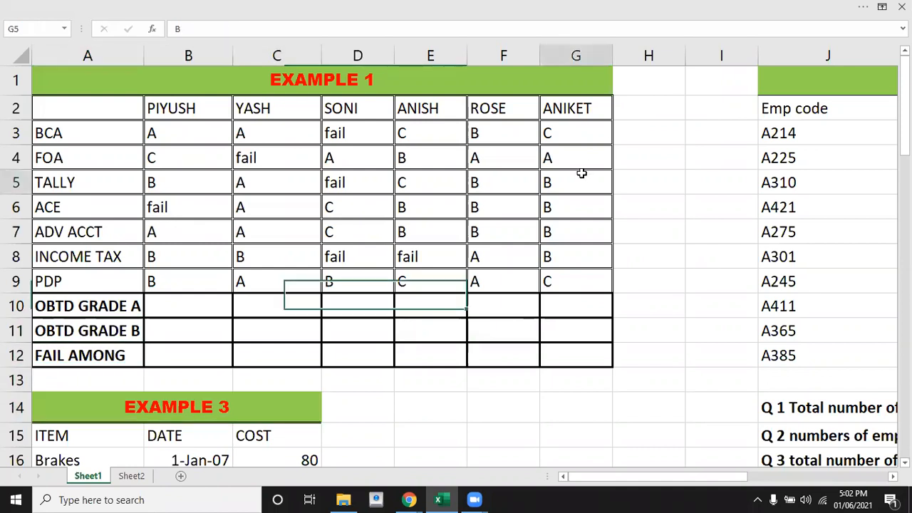
key(Down)
key(Down)
key(Down)
key(Down)
key(Down)
key(Down)
key(Down)
key(Down)
key(Down)
key(Down)
key(Down)
key(Down)
key(Down)
key(Down)
key(Down)
key(Down)
key(Down)
key(Down)
key(Down)
key(Down)
key(Down)
key(Down)
key(Down)
key(Down)
key(Down)
key(Down)
key(Down)
key(Down)
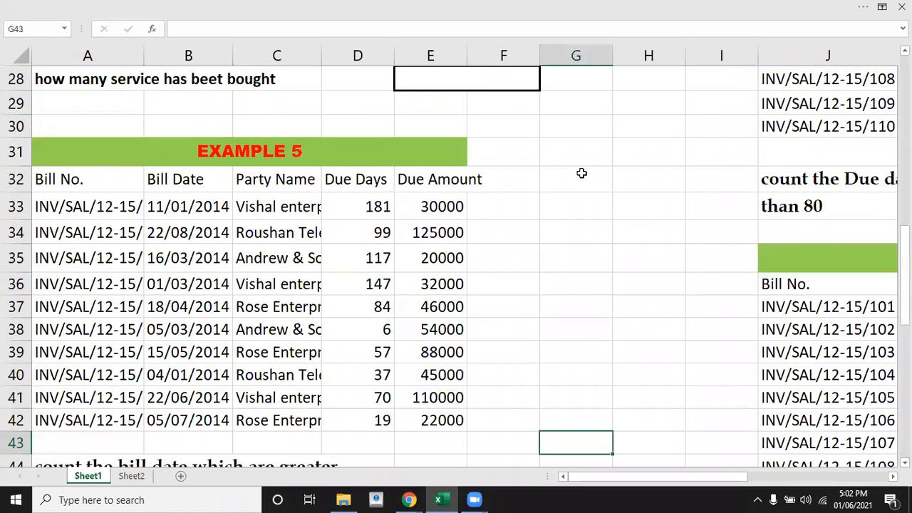
key(Down)
key(Down)
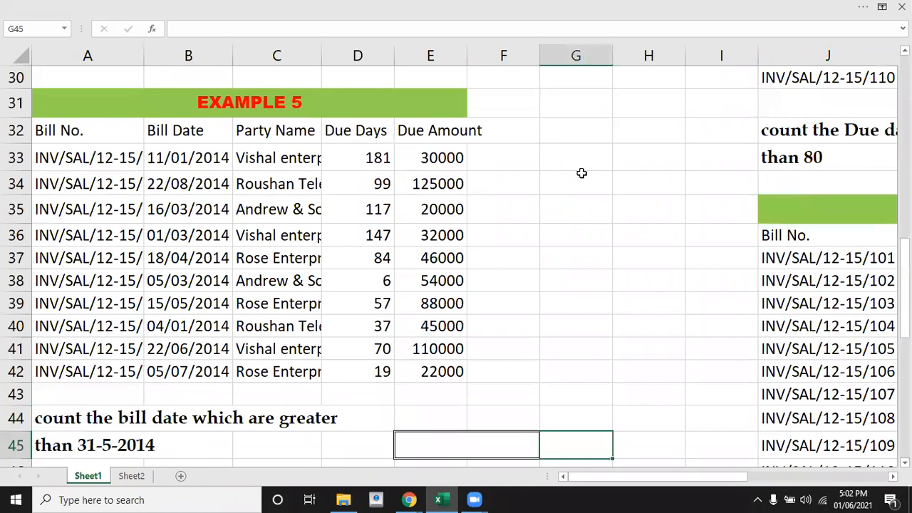
key(Up)
key(Up)
key(Up)
key(Up)
key(Up)
key(Up)
key(Up)
key(Up)
key(Up)
key(Up)
key(Up)
key(Up)
key(Up)
key(Up)
key(Up)
key(Up)
key(Up)
key(Up)
key(Up)
key(Up)
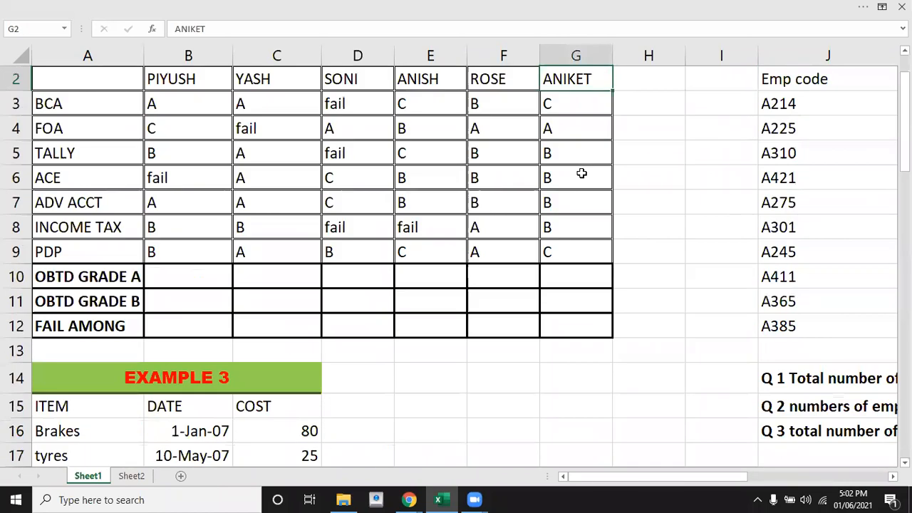
Step: Enter the function names "count" in F14 and "counta" in F15, beside Example 3
key(Right)
key(Down)
key(Down)
key(Down)
key(Down)
key(Down)
key(Down)
key(Down)
key(Down)
key(Down)
key(Down)
key(Down)
key(Down)
key(Down)
key(Down)
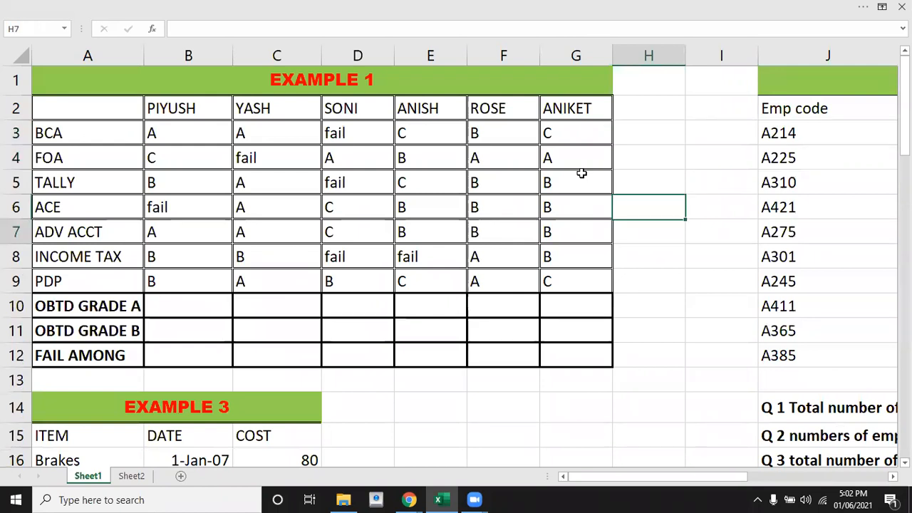
key(Down)
key(Down)
key(Down)
key(Down)
key(Left)
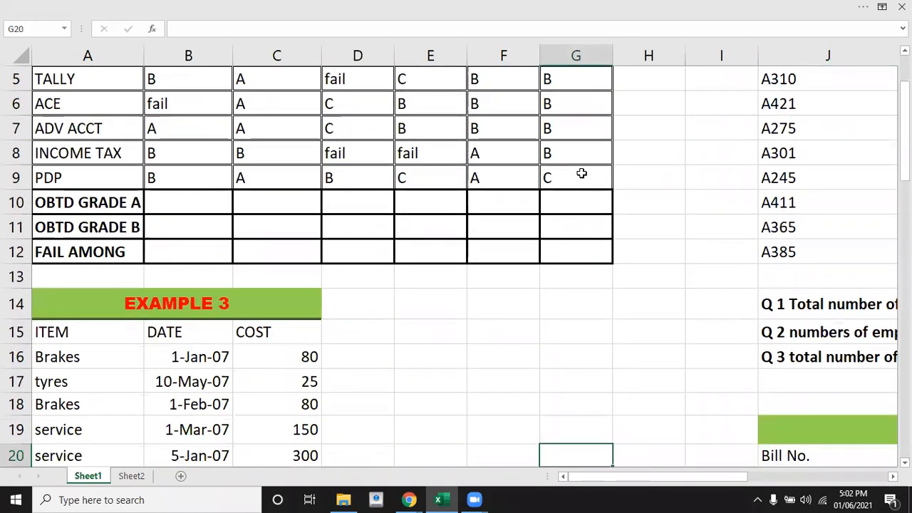
key(Up)
key(Up)
key(Up)
key(Up)
key(Up)
key(Up)
key(Left)
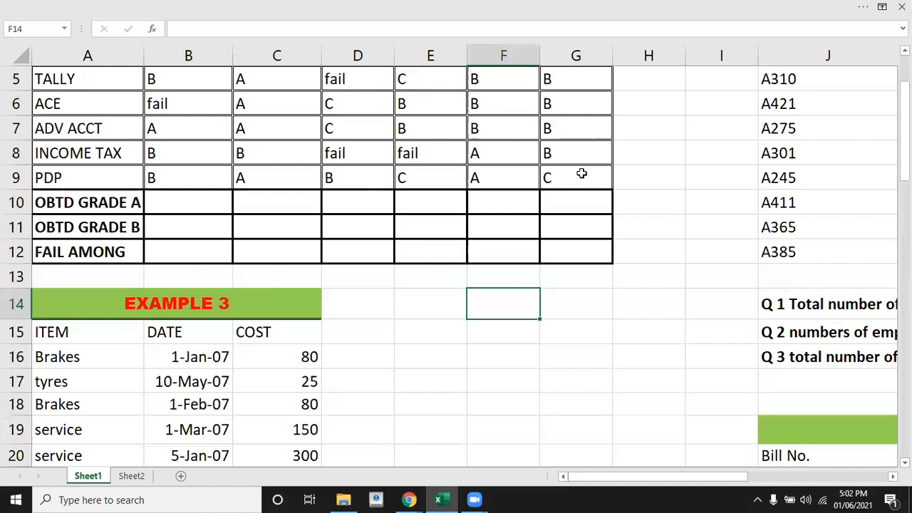
text(count)
key(Return)
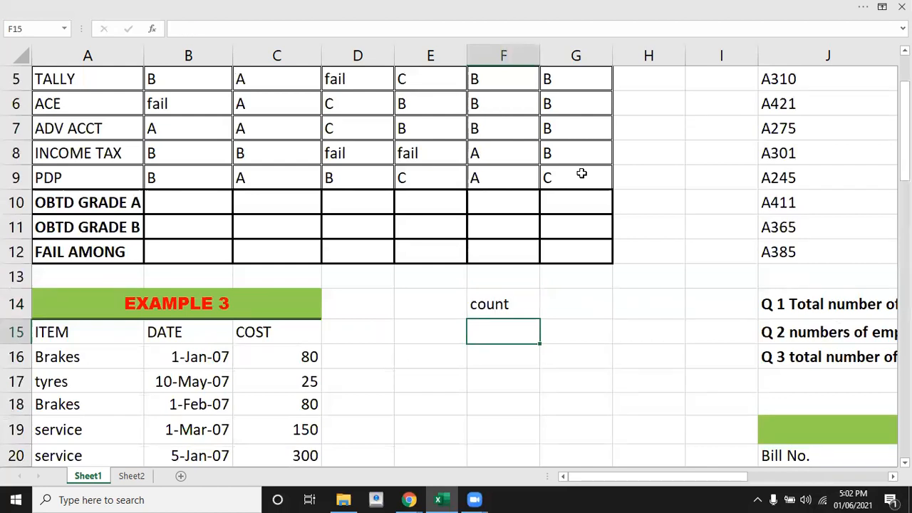
text(counta)
key(Return)
Step: Add "count blank" in F16 and "countif" in F17 to the list of function names
text(cocunt)
key(BackSpace)
key(BackSpace)
key(BackSpace)
key(BackSpace)
text(unt blank)
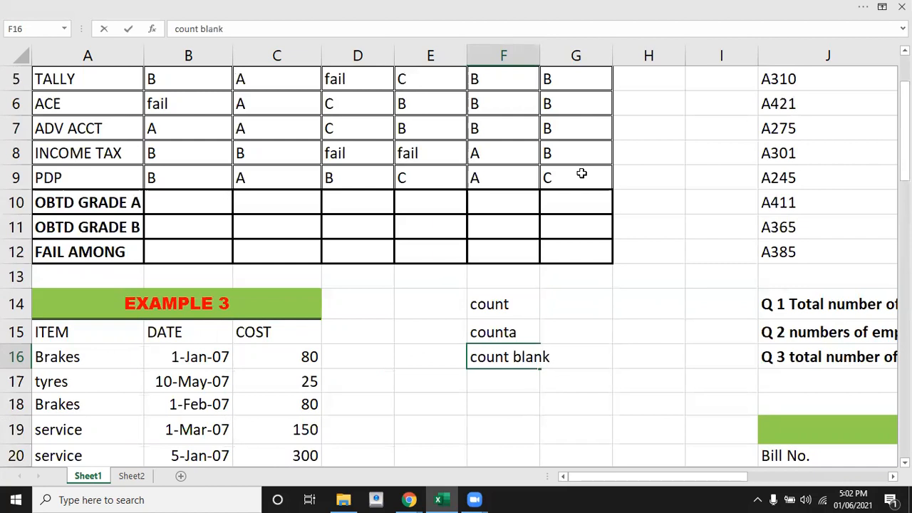
key(Return)
text(countif)
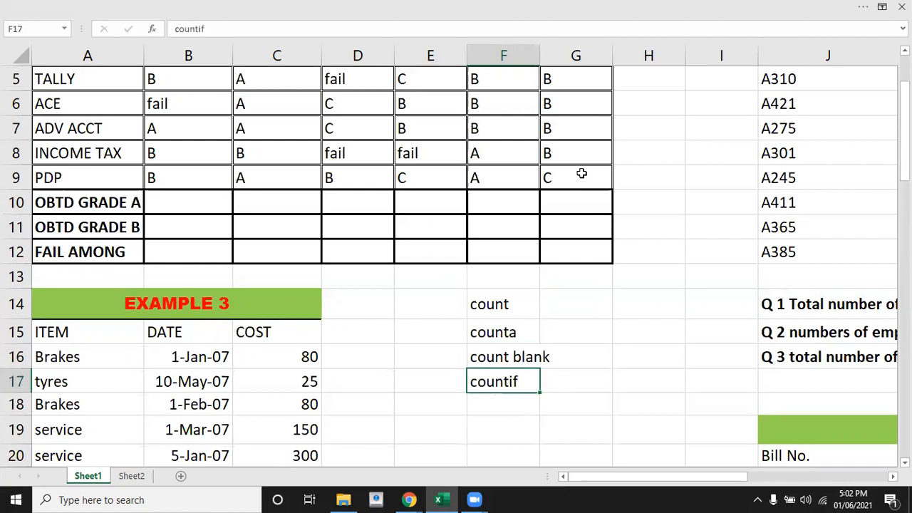
key(Return)
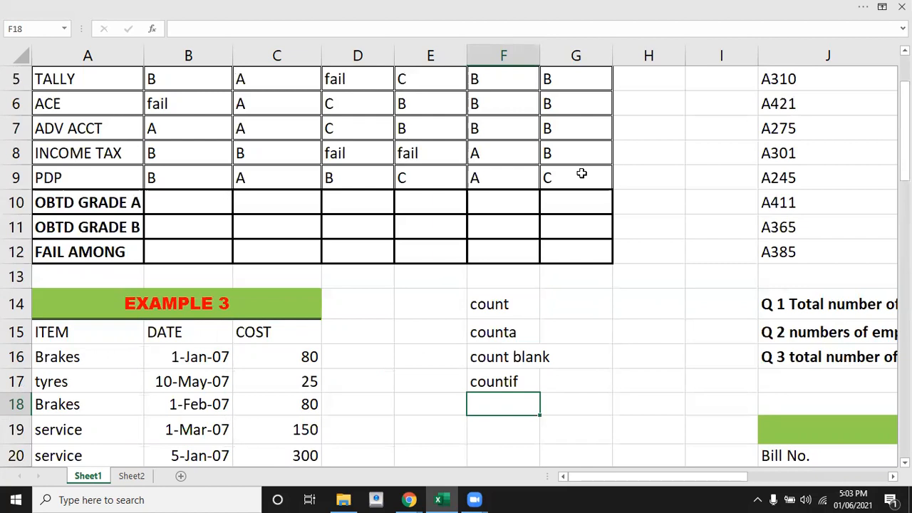
Step: Look over the date table on Sheet2, from the Year column to End Date, and return to Sheet1
click(133, 476)
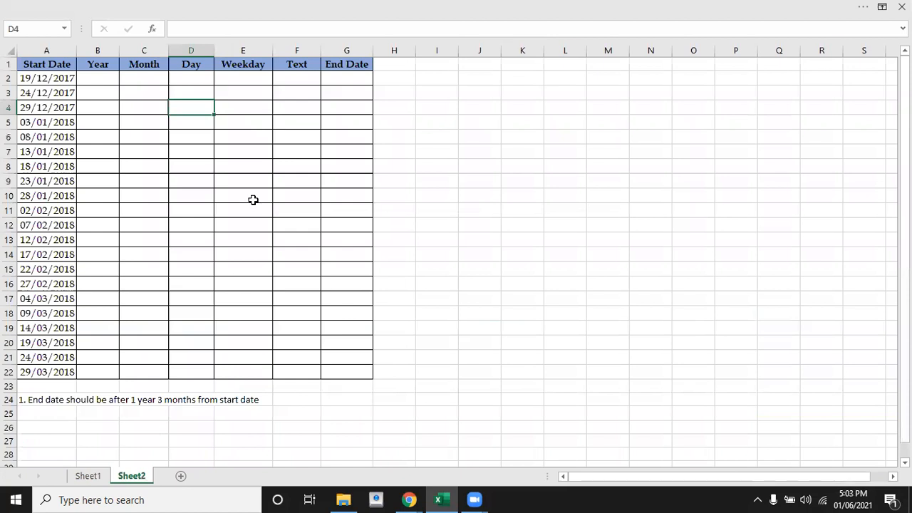
click(111, 79)
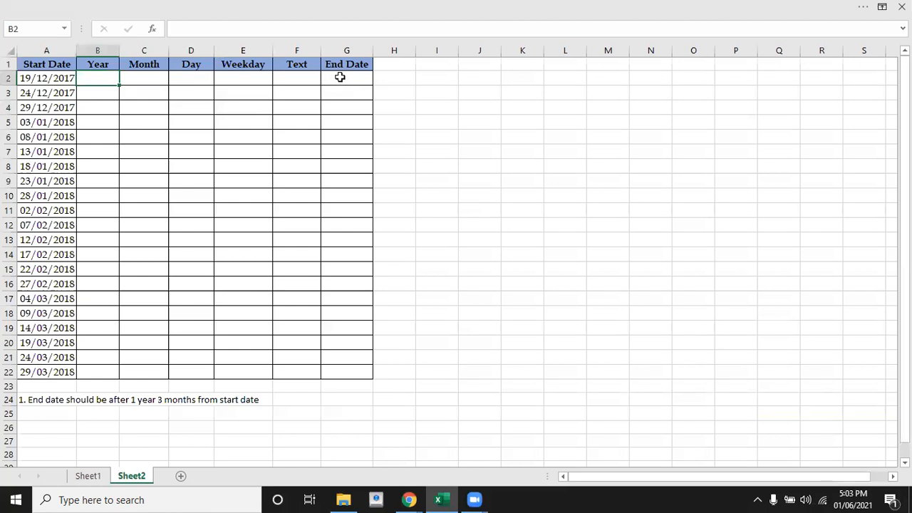
click(299, 75)
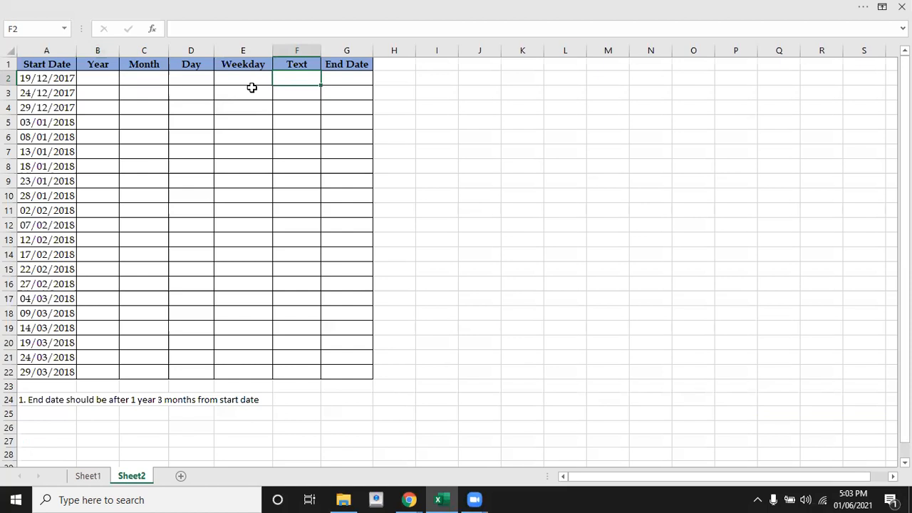
click(98, 476)
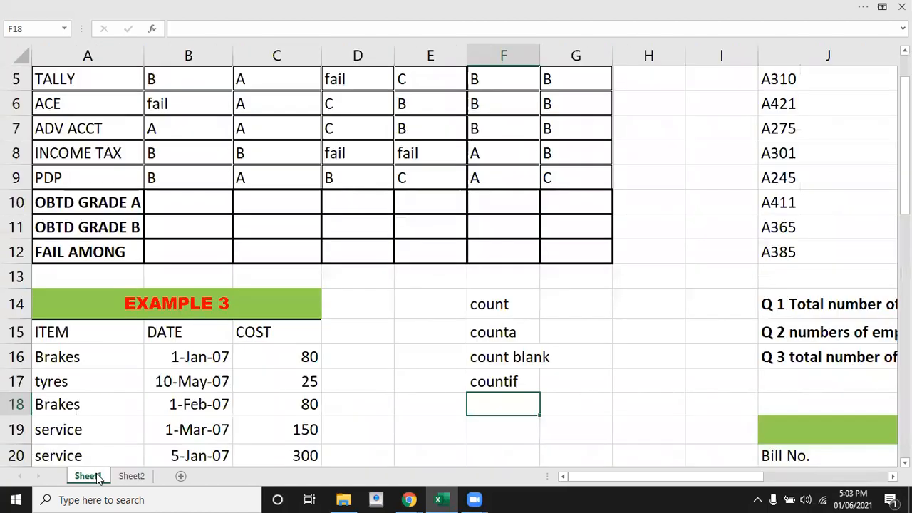
Step: Review the listed count functions one by one against the grades and empty cells in Example 1
click(402, 385)
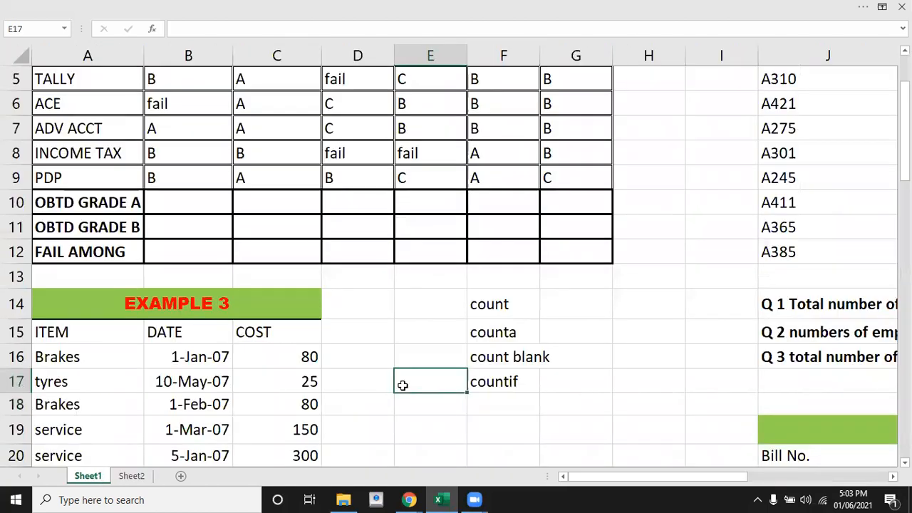
click(554, 342)
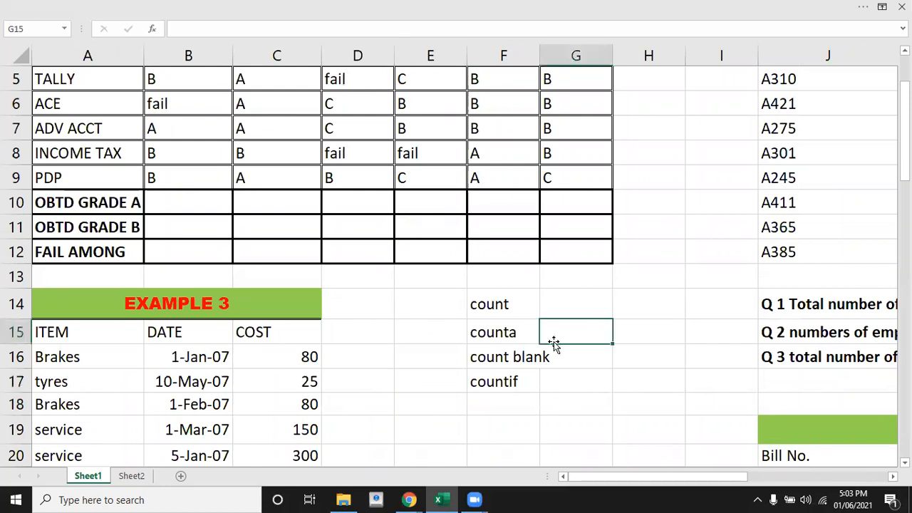
click(491, 305)
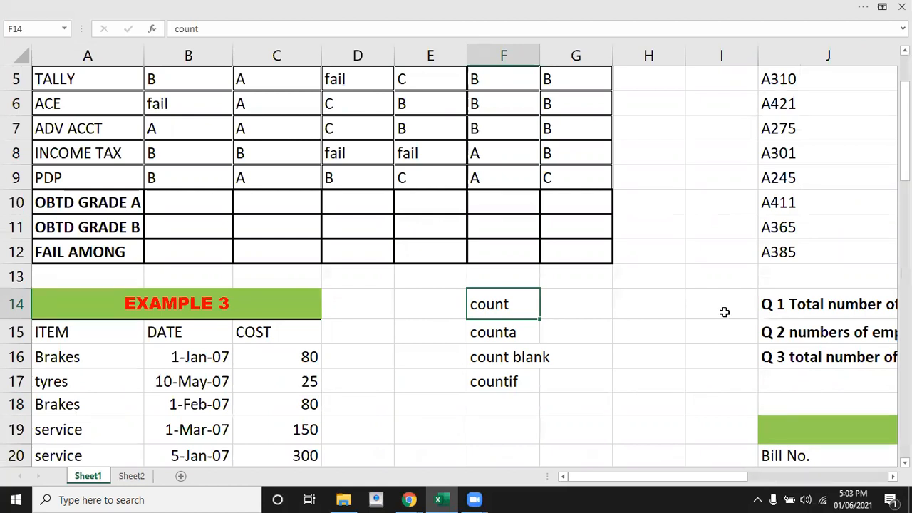
drag(903, 135, 904, 107)
drag(187, 133, 194, 255)
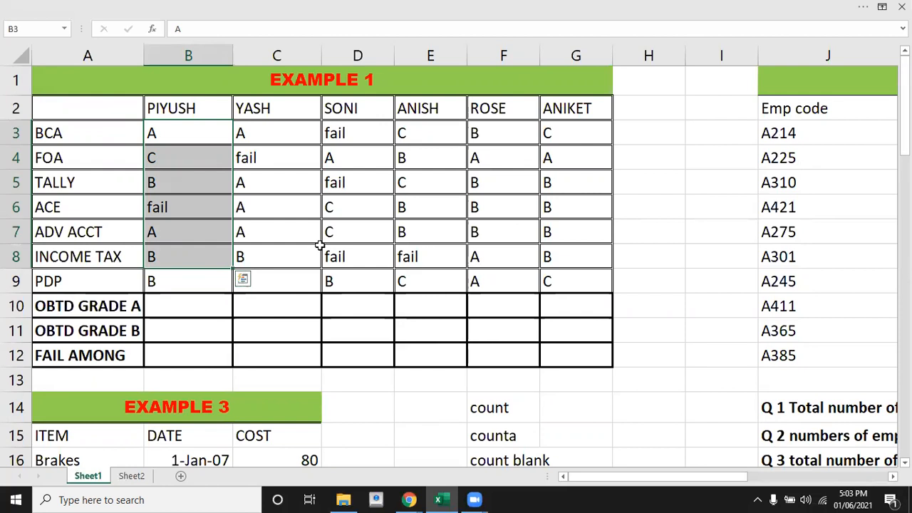
click(509, 405)
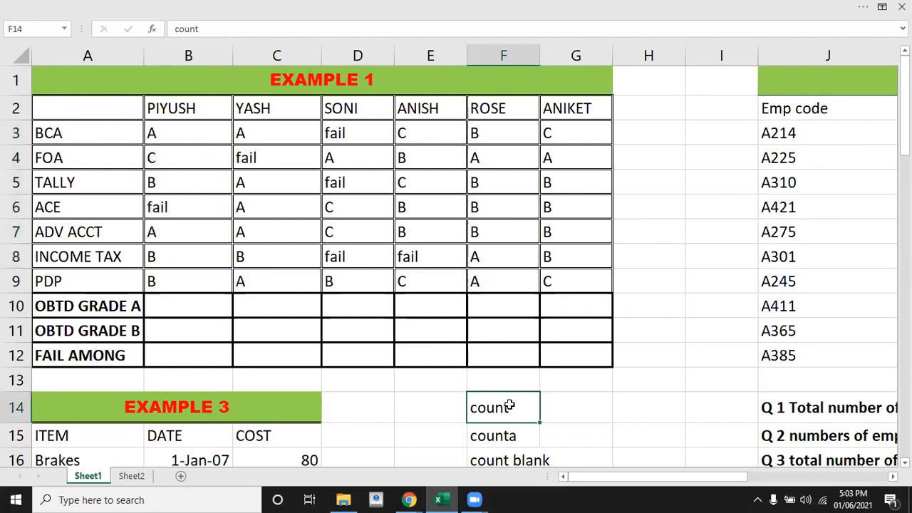
click(564, 414)
key(Return)
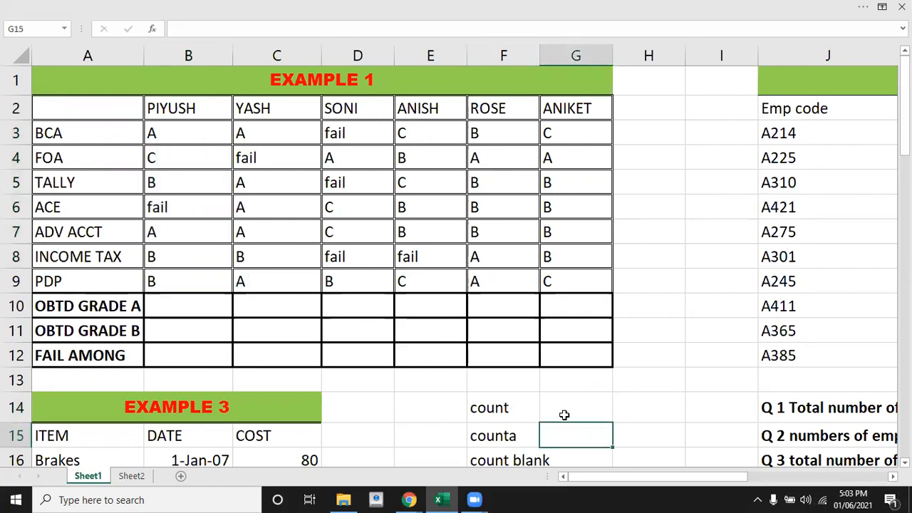
key(Left)
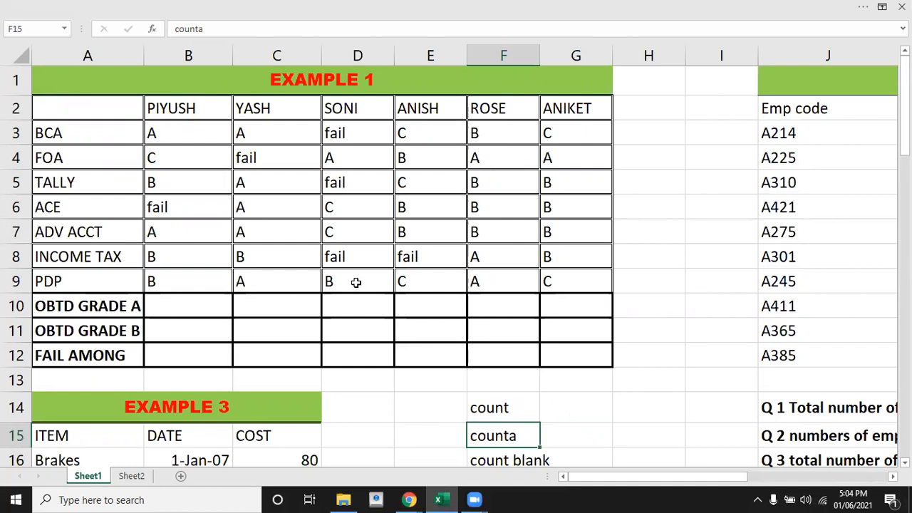
click(264, 137)
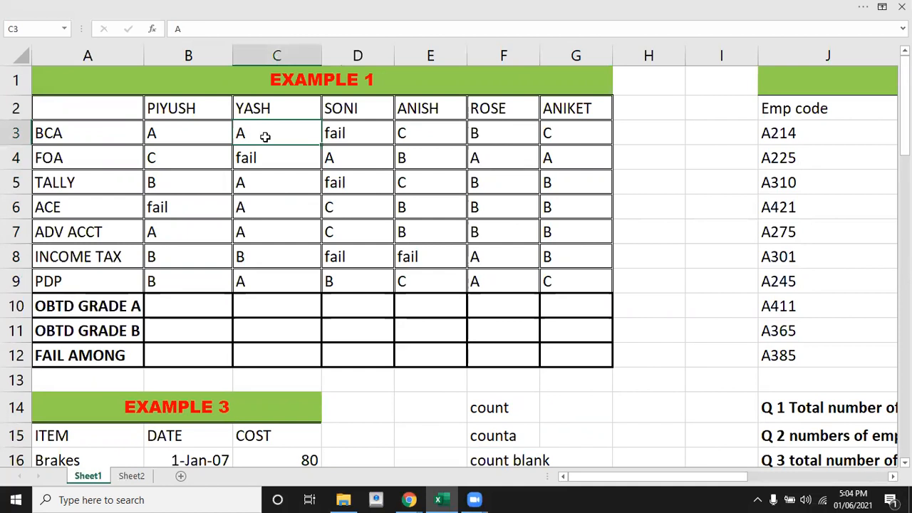
click(502, 460)
scroll(502, 460, down, 2)
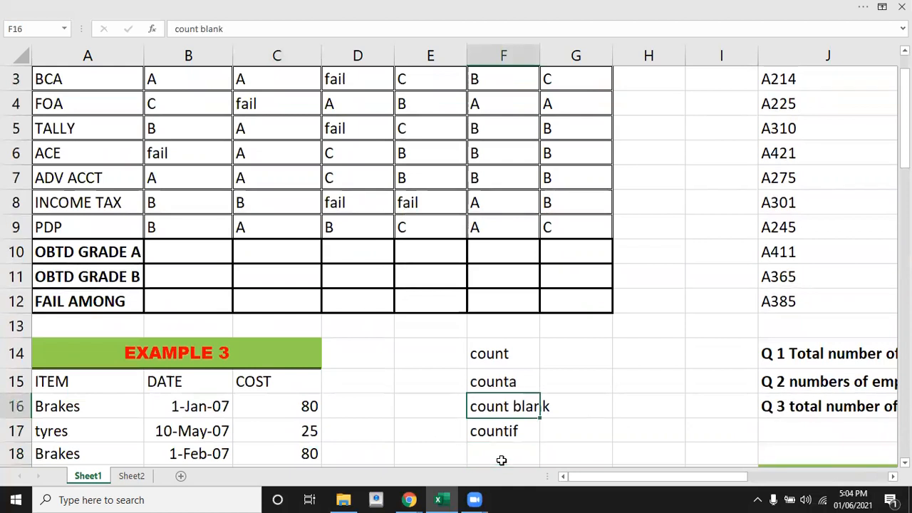
drag(280, 206, 289, 297)
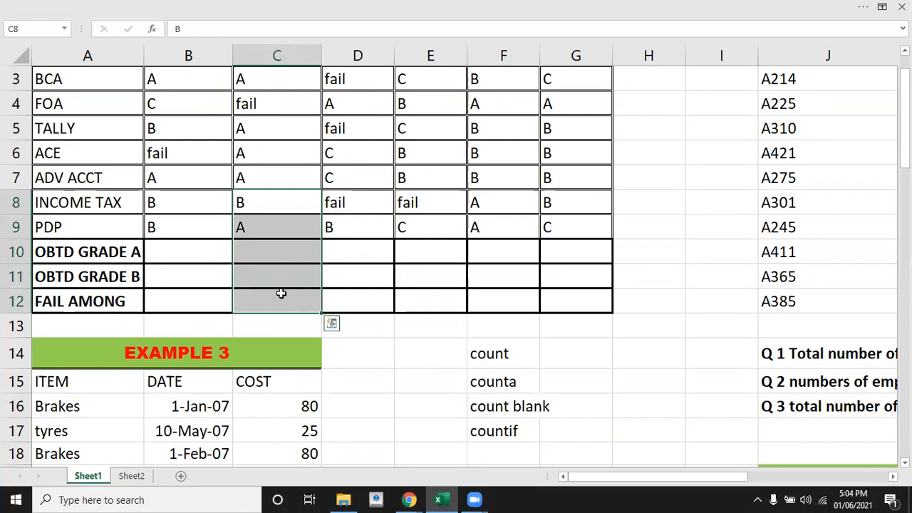
click(494, 434)
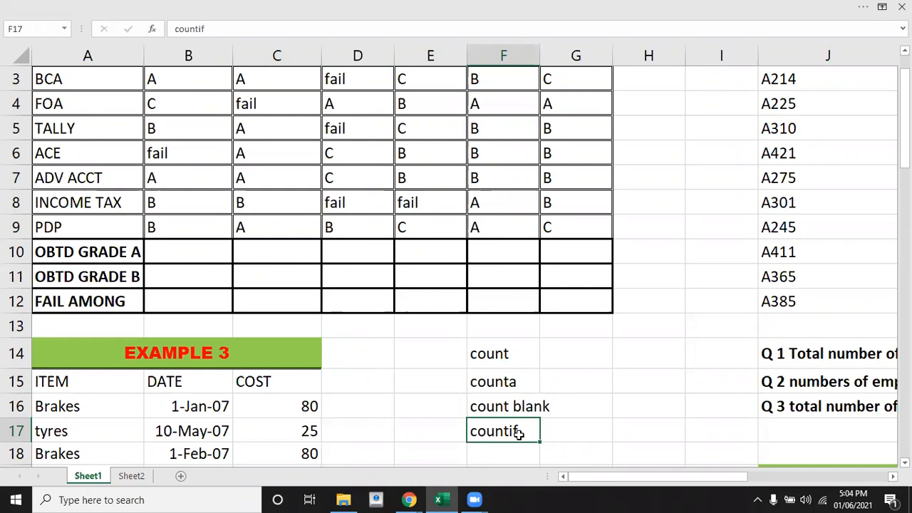
Step: Examine Example 1's subject grades for each student and the OBTD GRADE A row that needs filling
key(Left)
key(Left)
key(Up)
key(Up)
key(Up)
key(Up)
key(Up)
key(Up)
key(ctrl+Home)
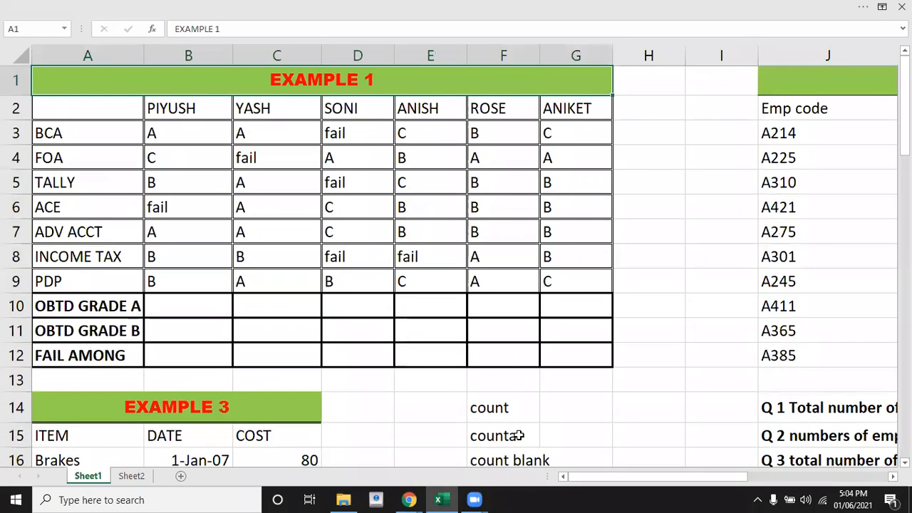
key(Down)
key(Right)
key(Right)
key(Right)
key(Down)
key(Down)
key(Down)
key(Down)
key(Down)
key(Down)
key(Down)
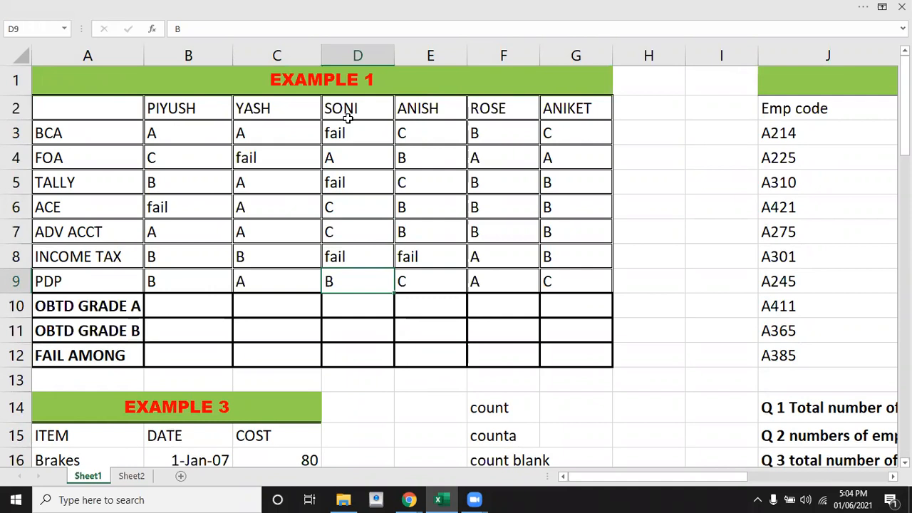
click(198, 137)
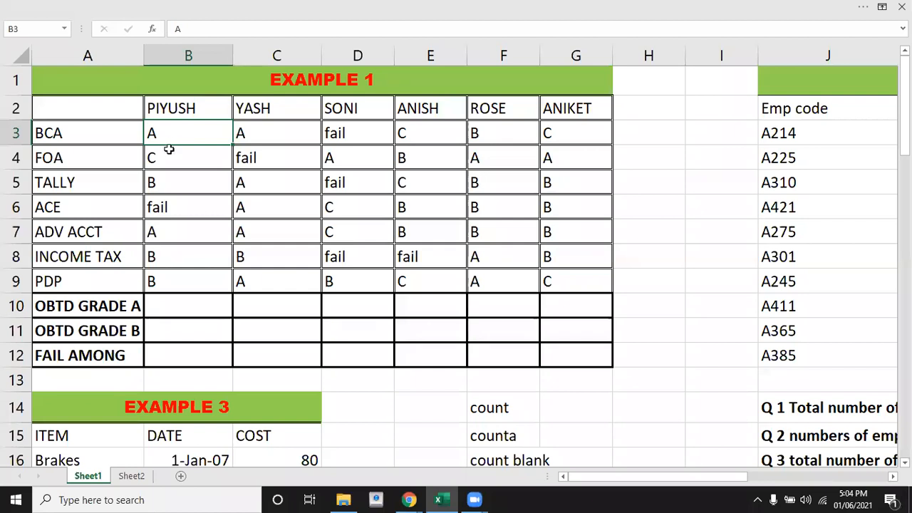
click(169, 152)
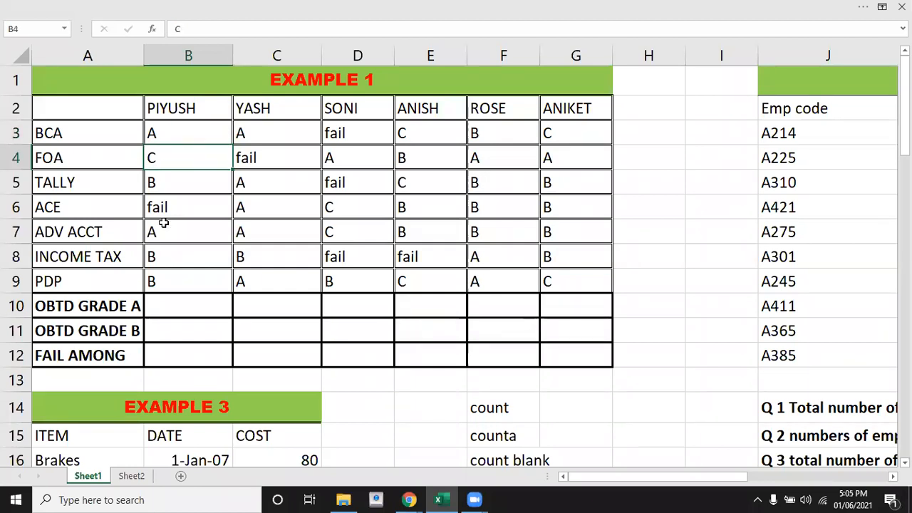
click(103, 314)
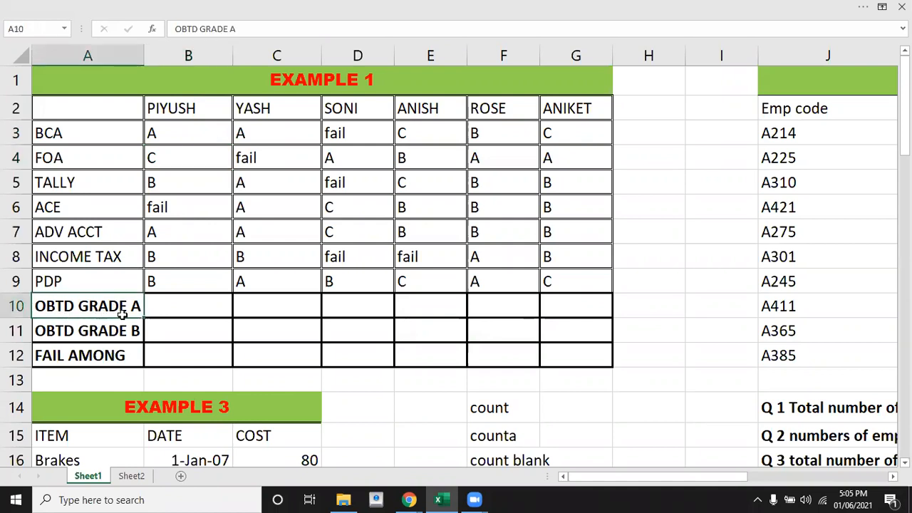
Step: Enter =COUNTIF(B3:B9,"A") in B10 to count the first student's A grades
click(157, 307)
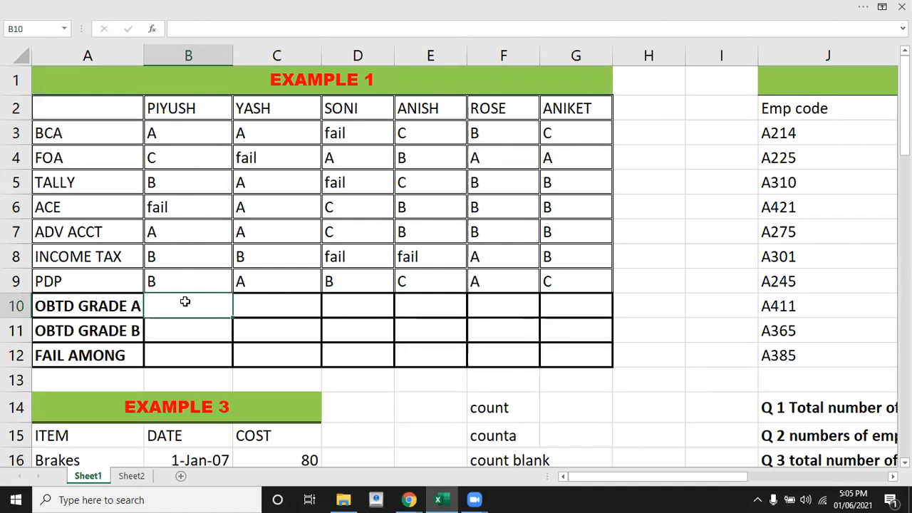
text(=countif)
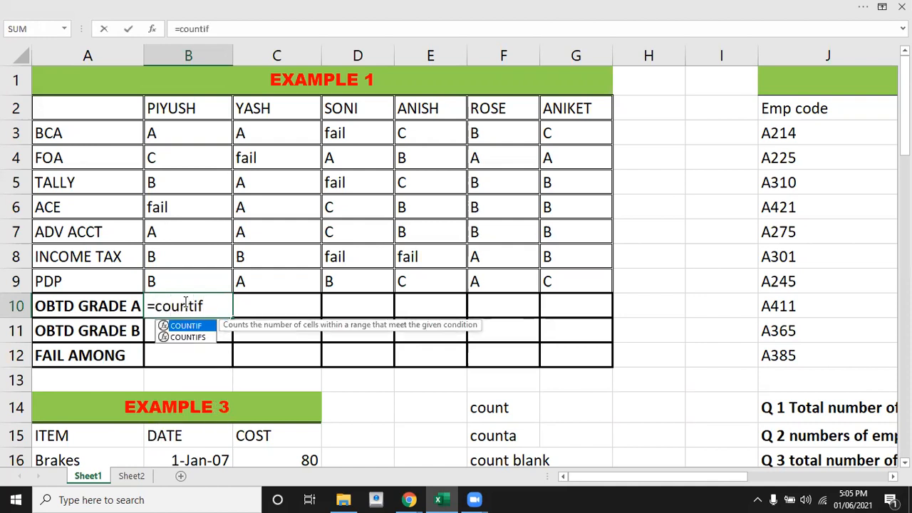
key(Tab)
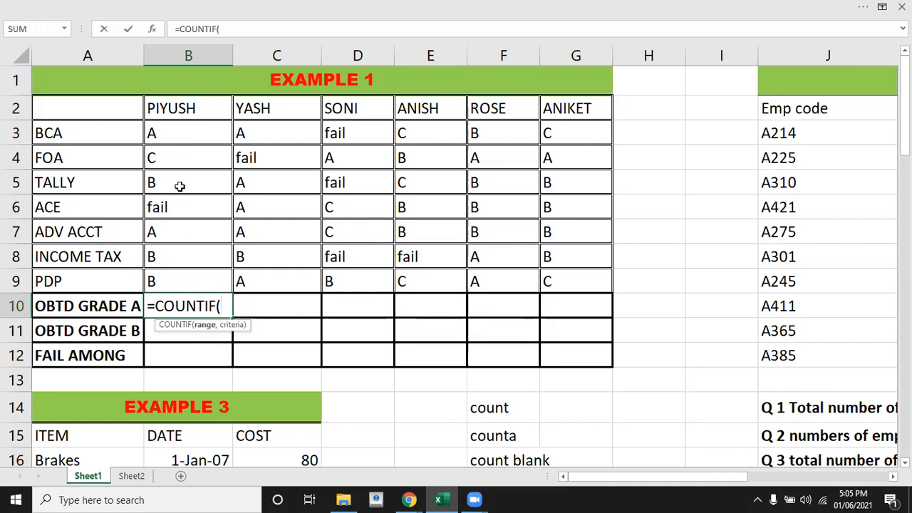
click(176, 133)
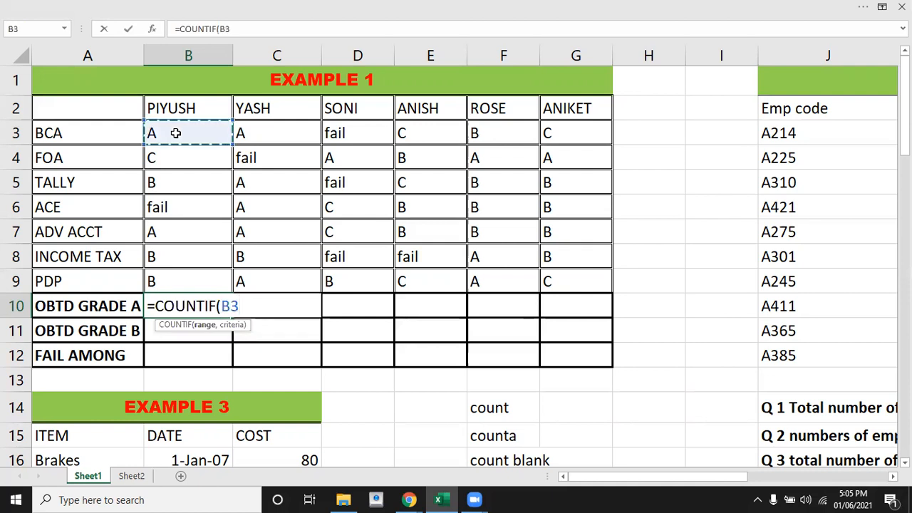
key(shift+Down)
key(shift+Down)
key(shift+Down)
key(shift+Down)
key(shift+Down)
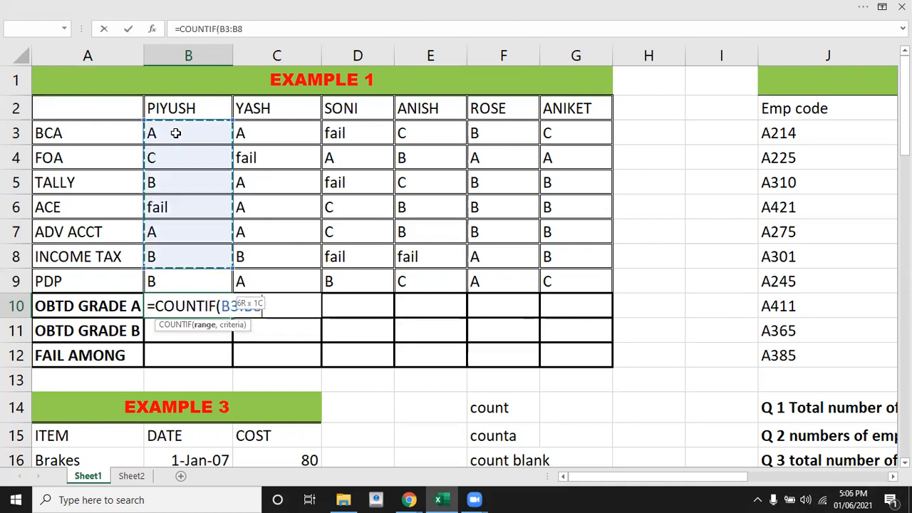
key(shift+Down)
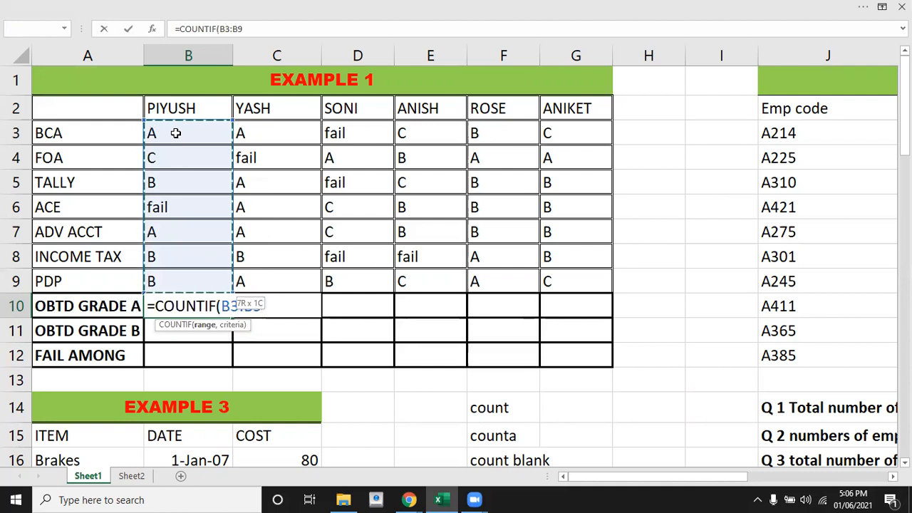
text(,)
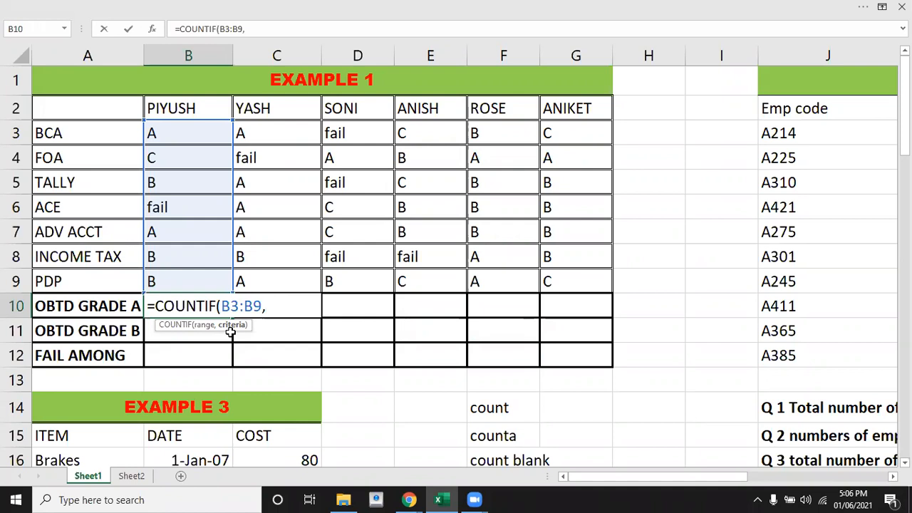
text("A"))
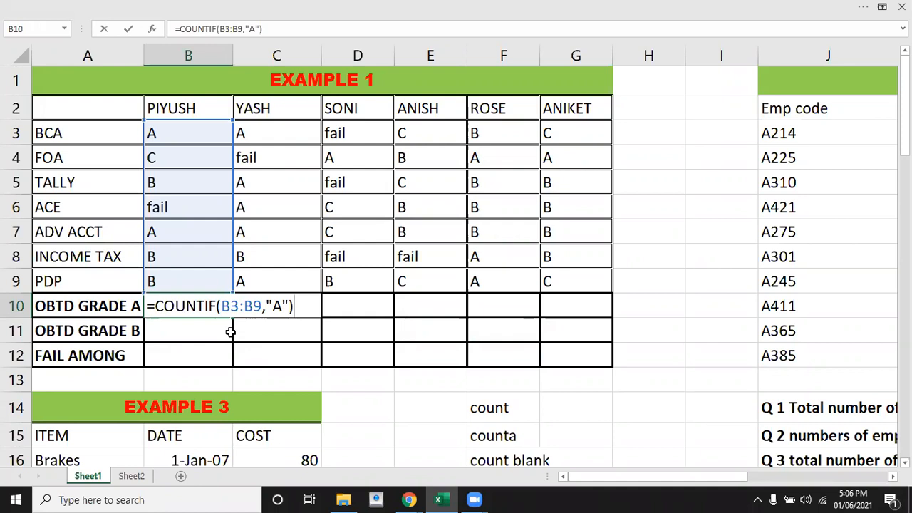
key(Return)
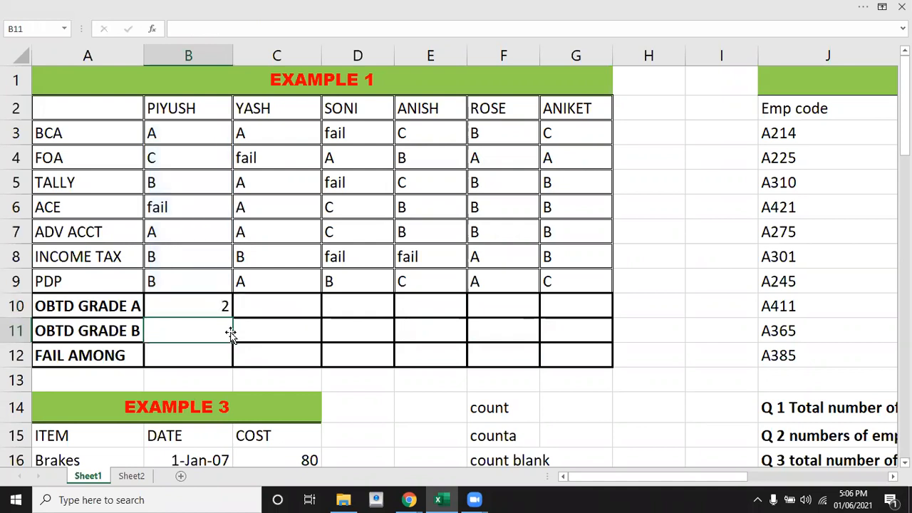
click(201, 310)
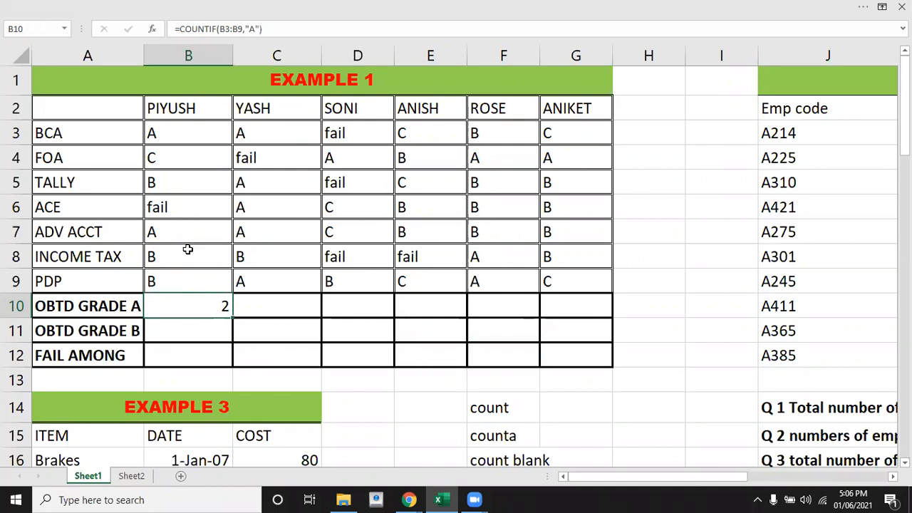
Step: Count the first student's B grades in B11 with =COUNTIF(B3:B9,"B")
click(183, 332)
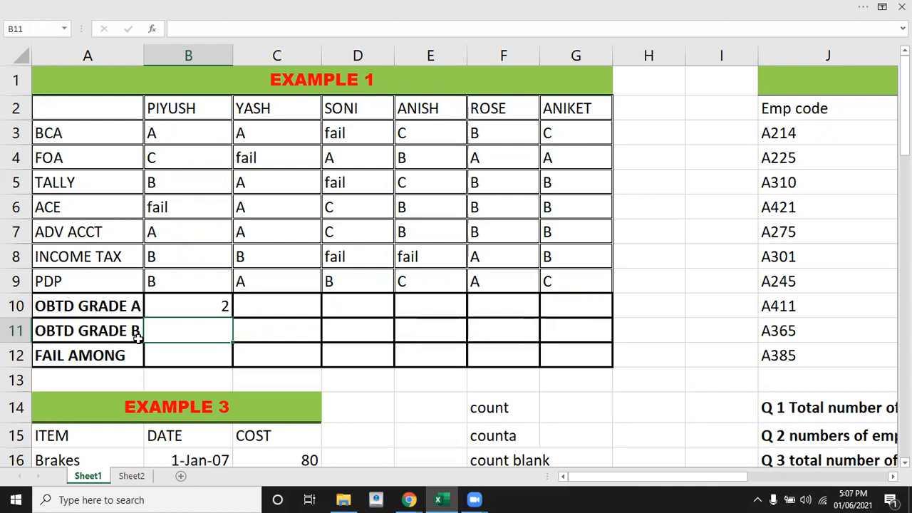
text(=countif)
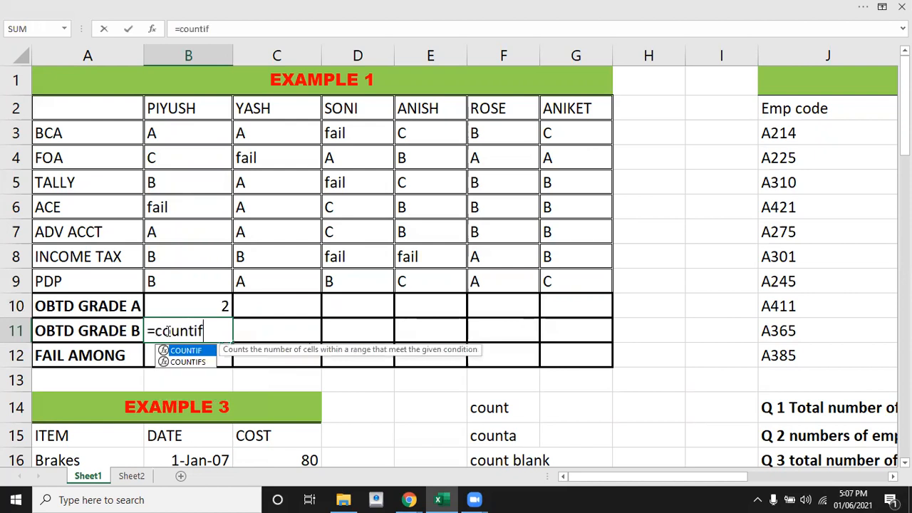
key(Tab)
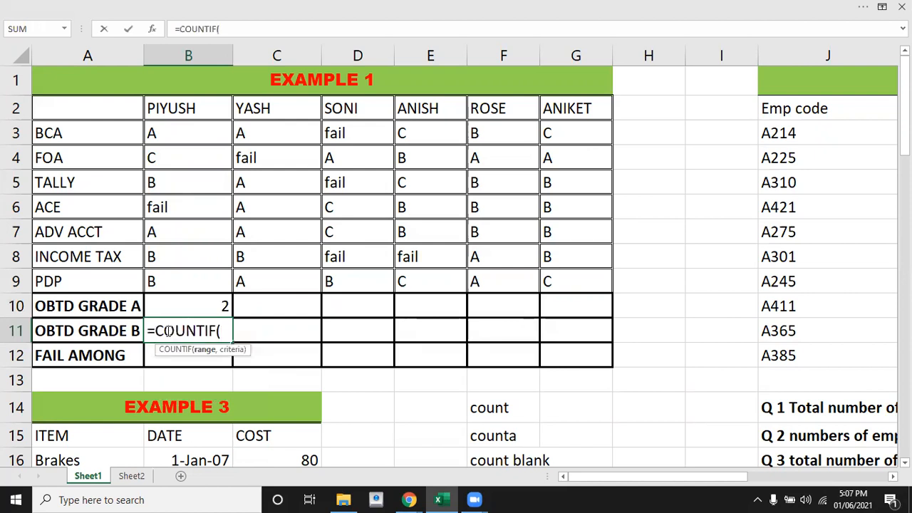
click(172, 136)
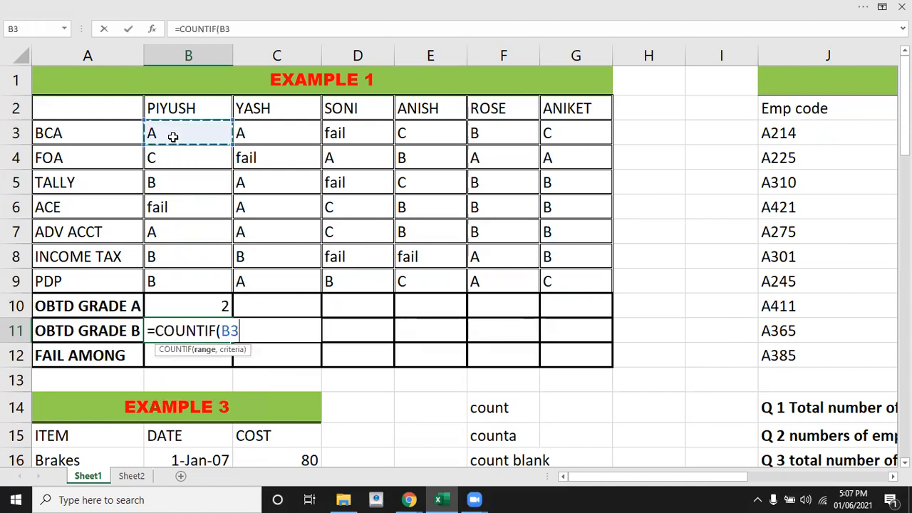
key(shift+Down)
key(shift+Down)
key(shift+Down)
key(shift+Down)
key(shift+Down)
key(shift+Down)
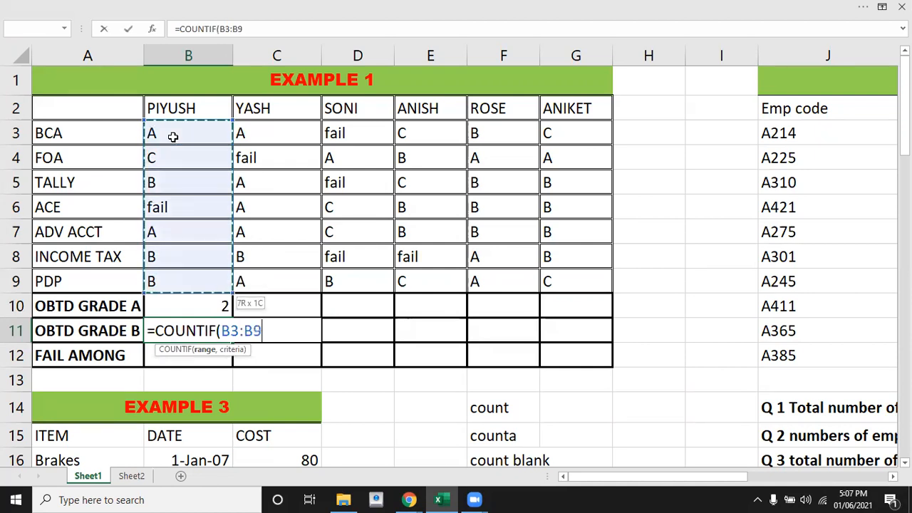
text(,)
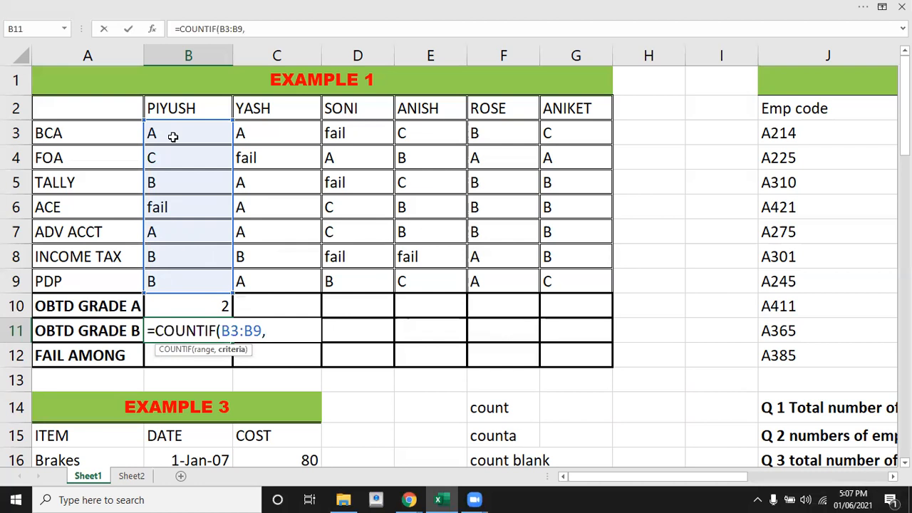
text("B"))
key(Return)
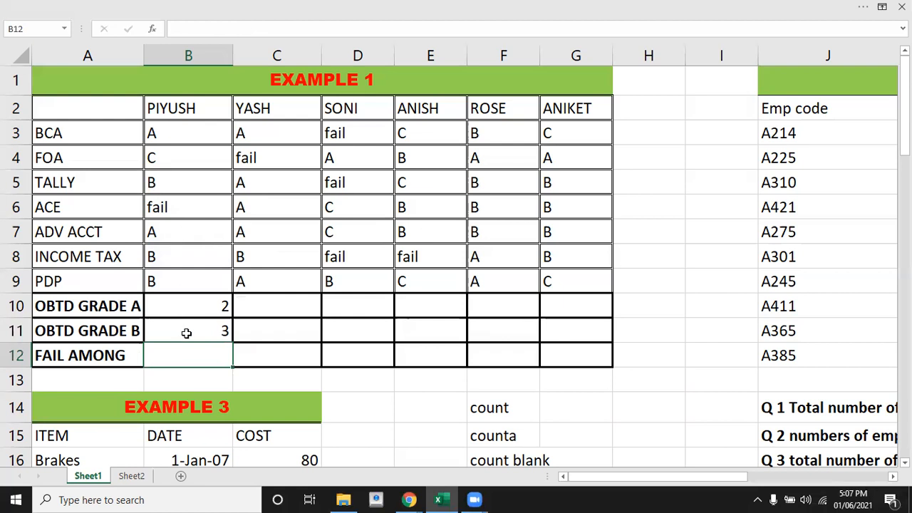
Step: Count the first student's fails in B12 with =COUNTIF(B3:B9,"fail")
text(=counti)
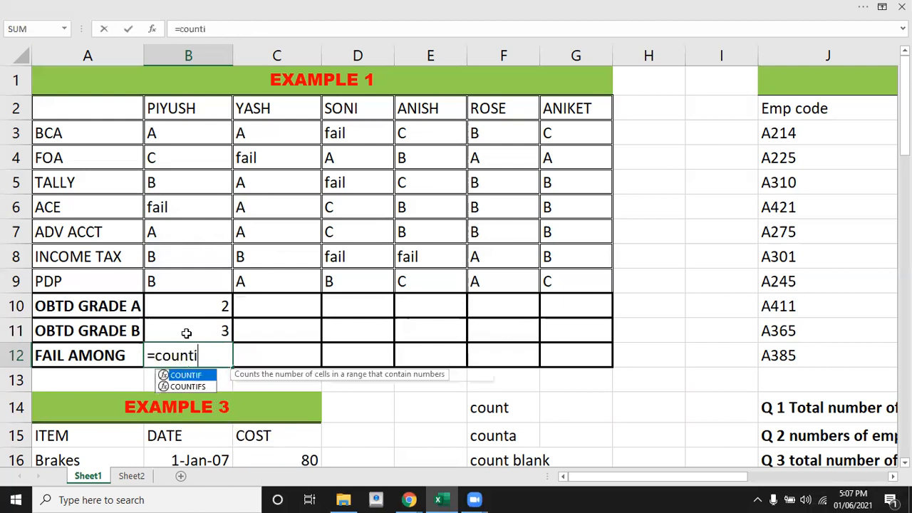
text(f()
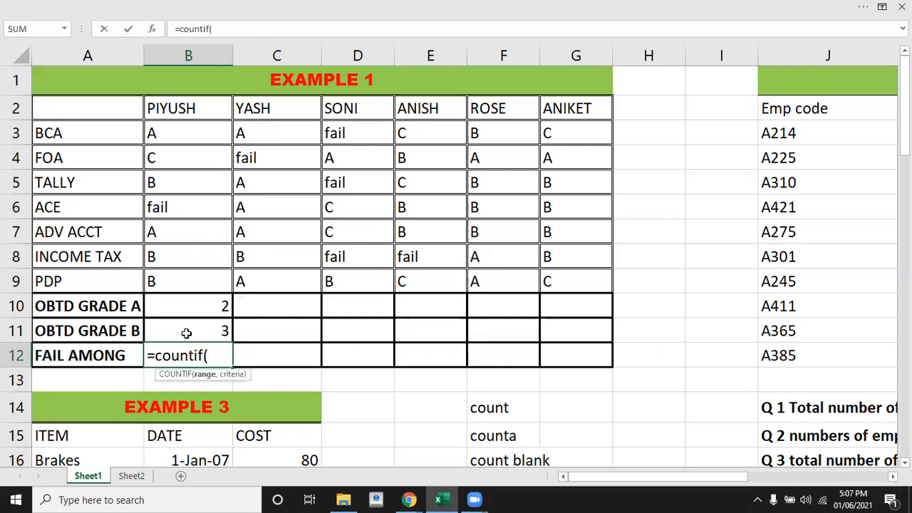
click(193, 134)
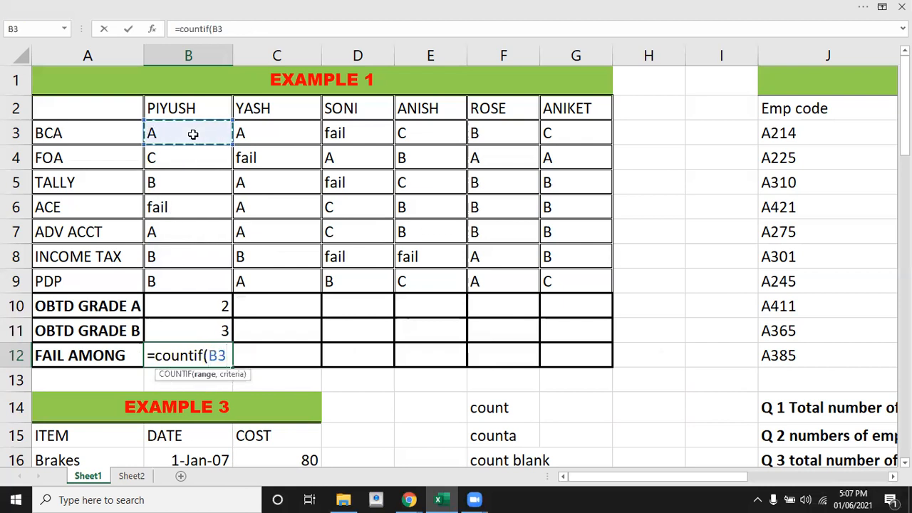
key(shift+Down)
key(shift+Down)
key(shift+Down)
key(shift+Down)
key(shift+Down)
key(shift+Down)
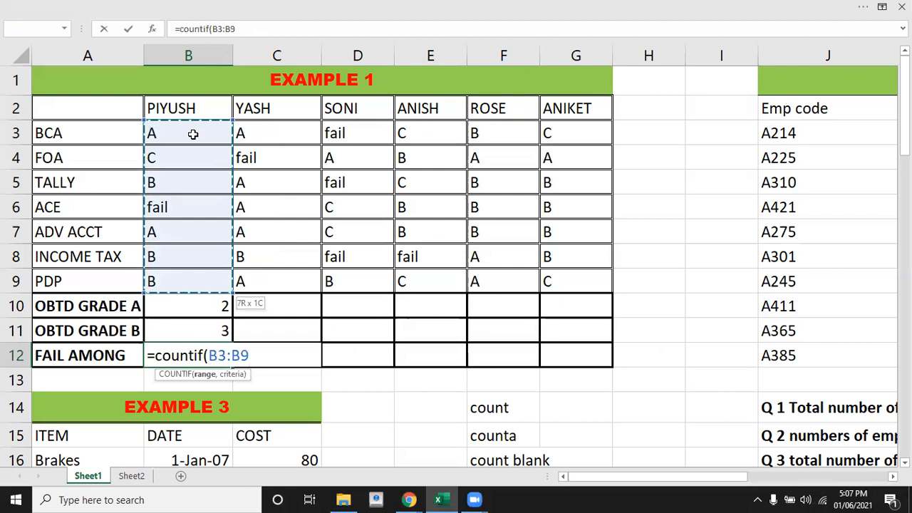
text(,")
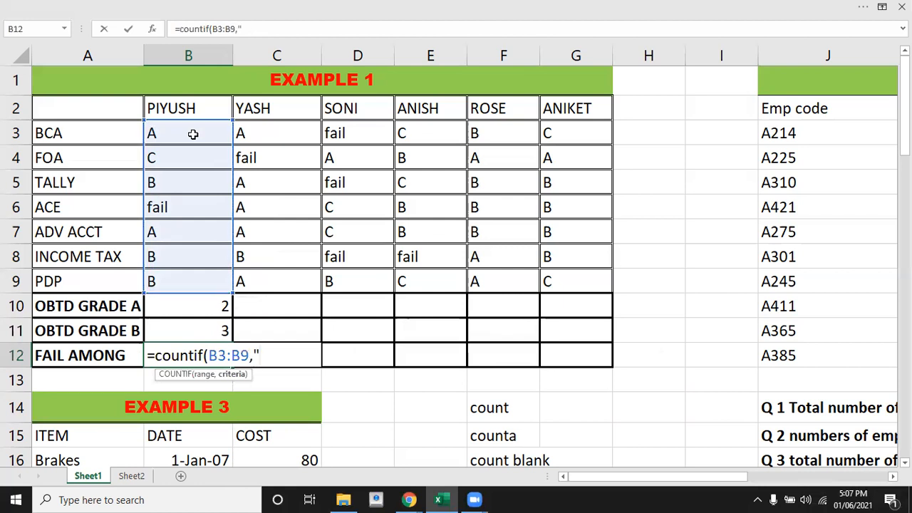
text(fail"))
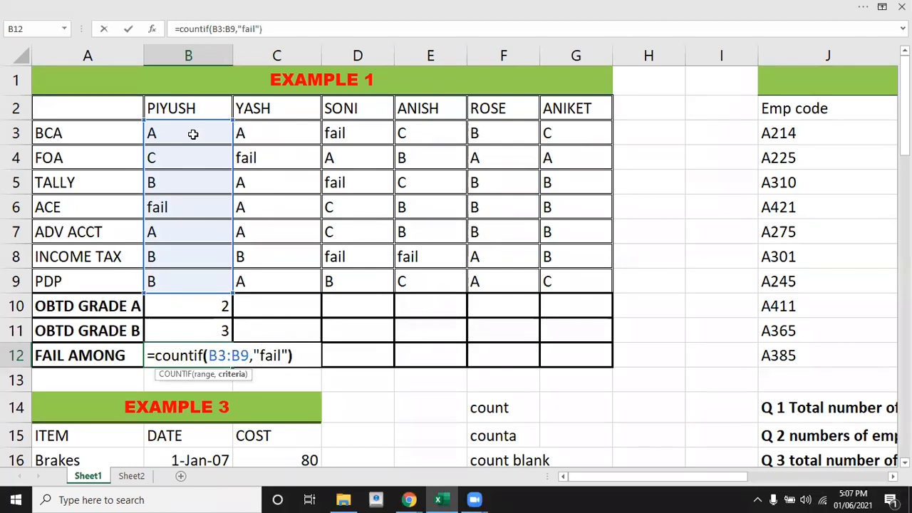
key(Return)
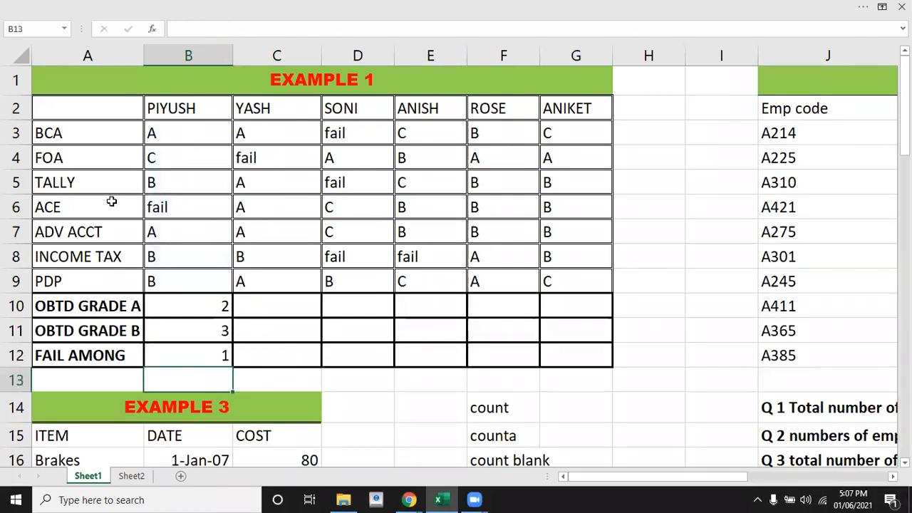
Step: Fill the three COUNTIF formulas in B10:B12 across to column G for the remaining students
click(132, 253)
click(186, 306)
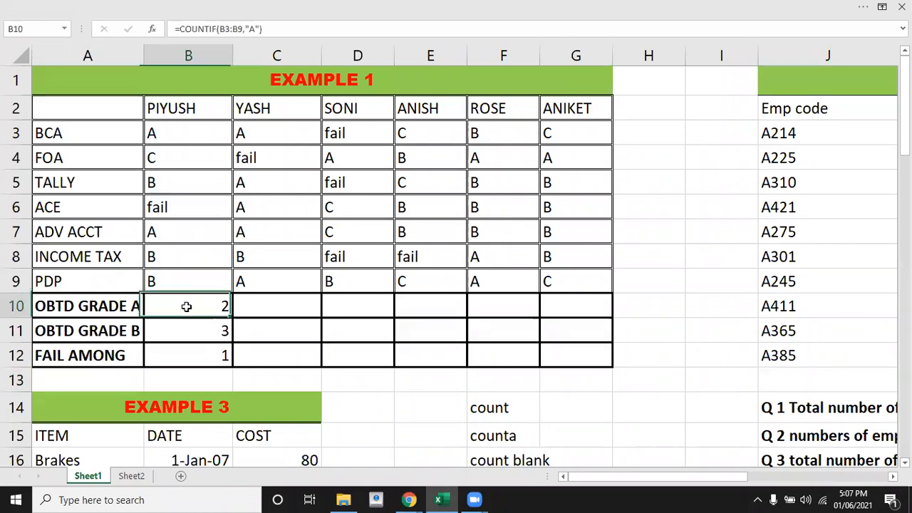
key(shift+Down)
key(shift+Down)
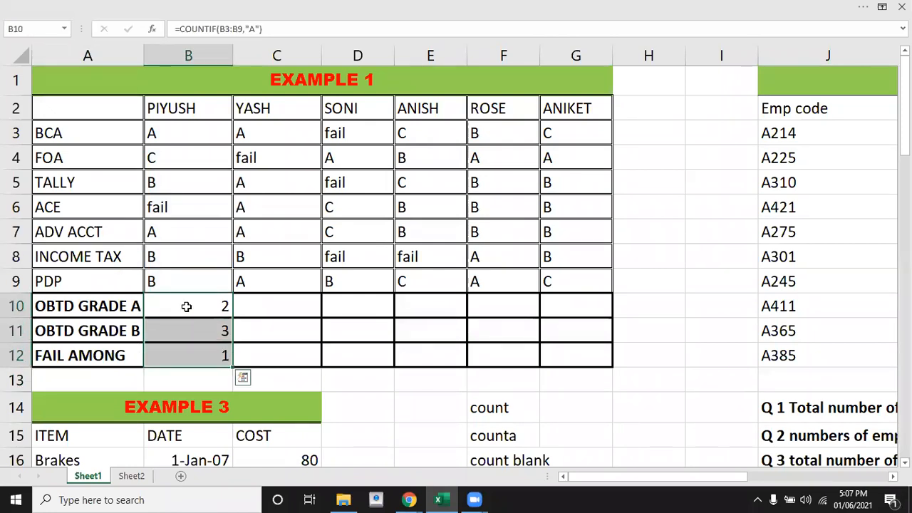
drag(234, 367, 591, 368)
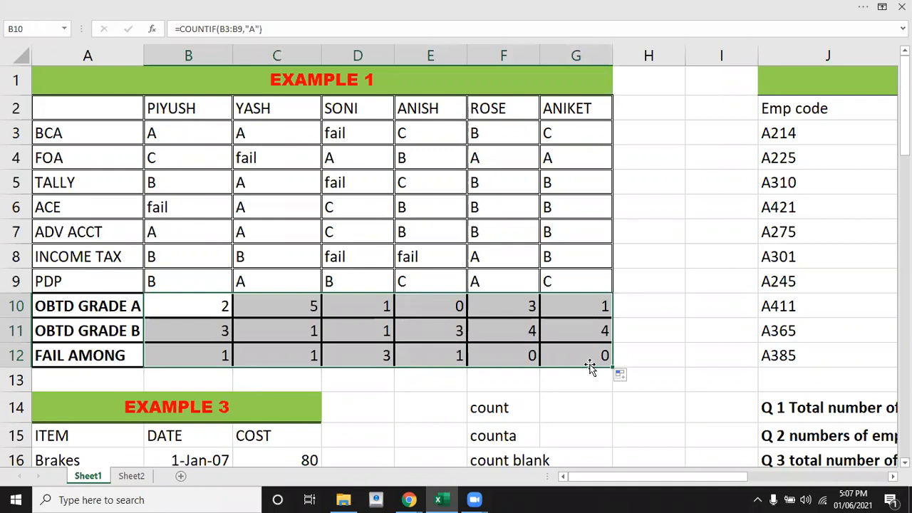
Step: Examine Example 2's employee table, from Emp code to basic, and the questions beneath it
key(Right)
key(Right)
key(Right)
key(Right)
key(Right)
key(Right)
key(Right)
key(Right)
key(Right)
key(Right)
key(Right)
key(Right)
key(Right)
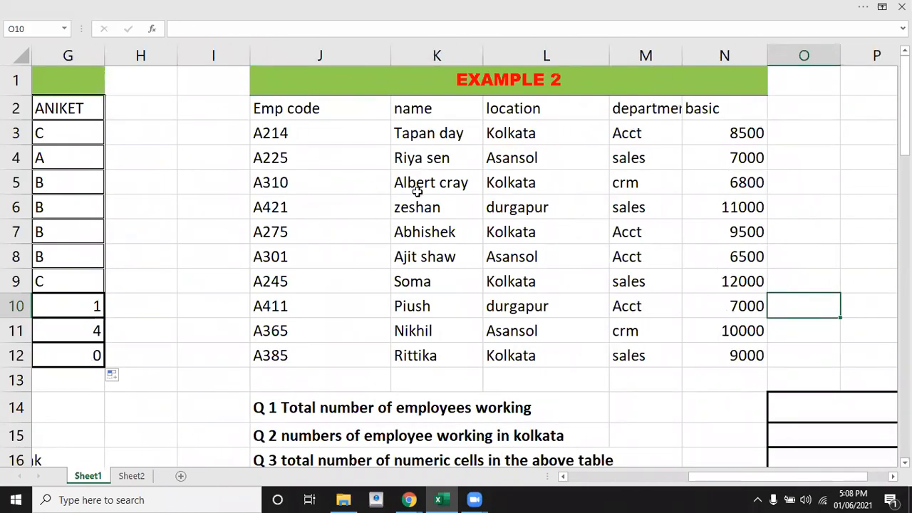
click(731, 197)
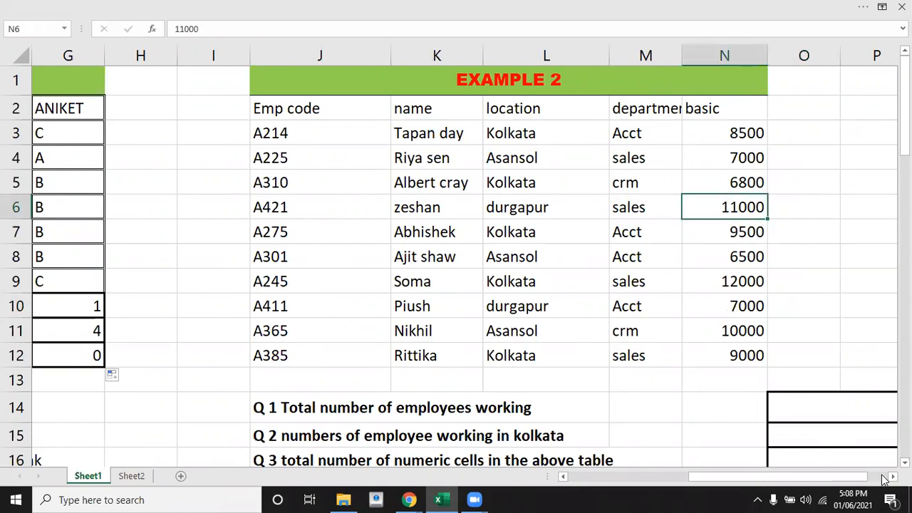
scroll(615, 417, right, 2)
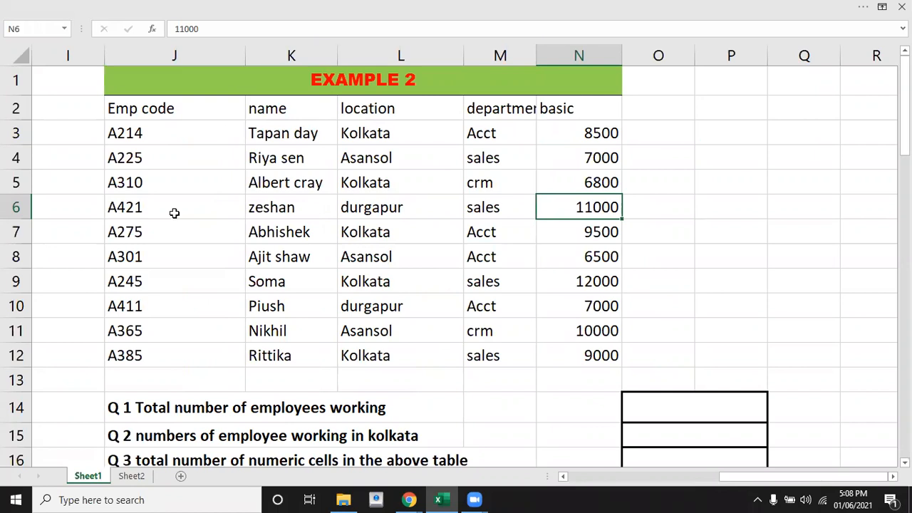
click(270, 140)
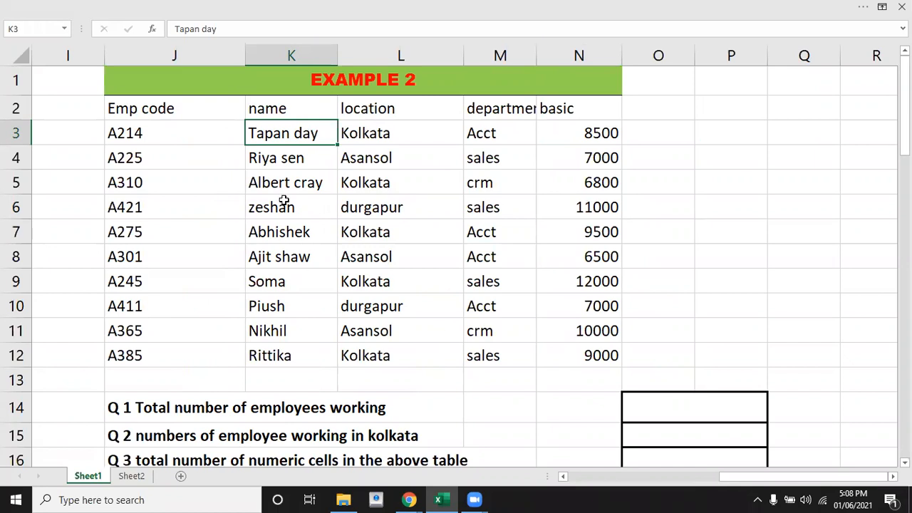
Step: Answer Q 1 in O14 by counting all employees' names with =COUNTA(K3:K12)
click(684, 414)
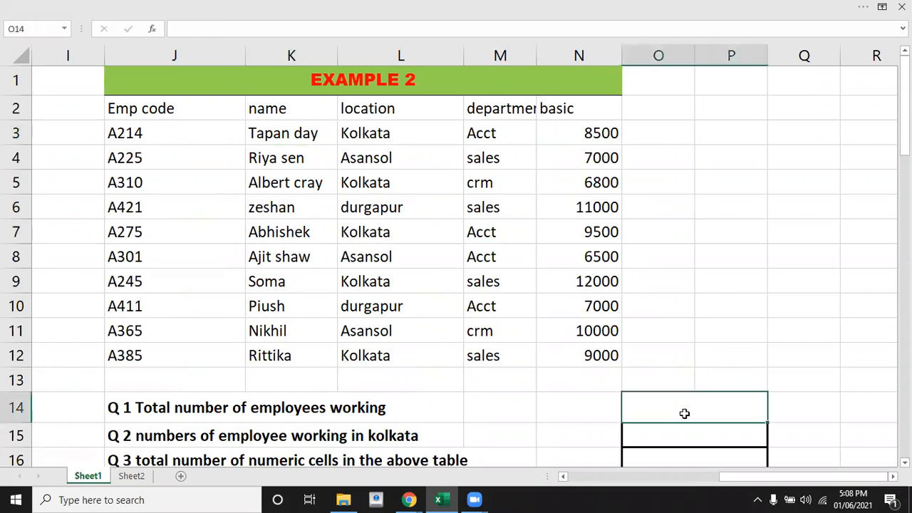
text(=counta)
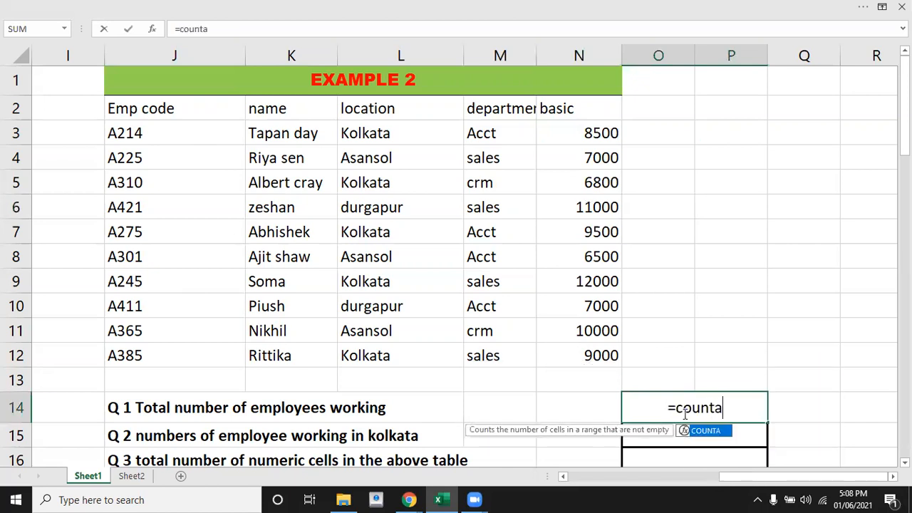
key(Tab)
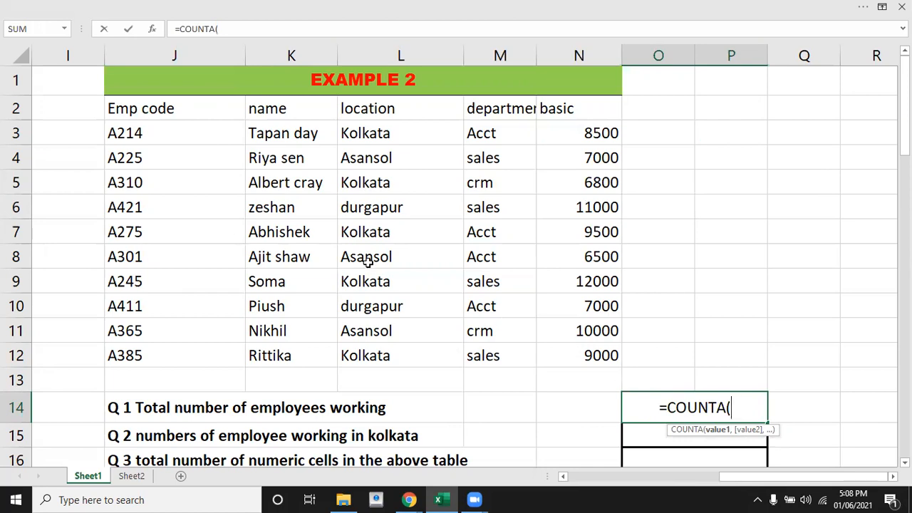
click(289, 133)
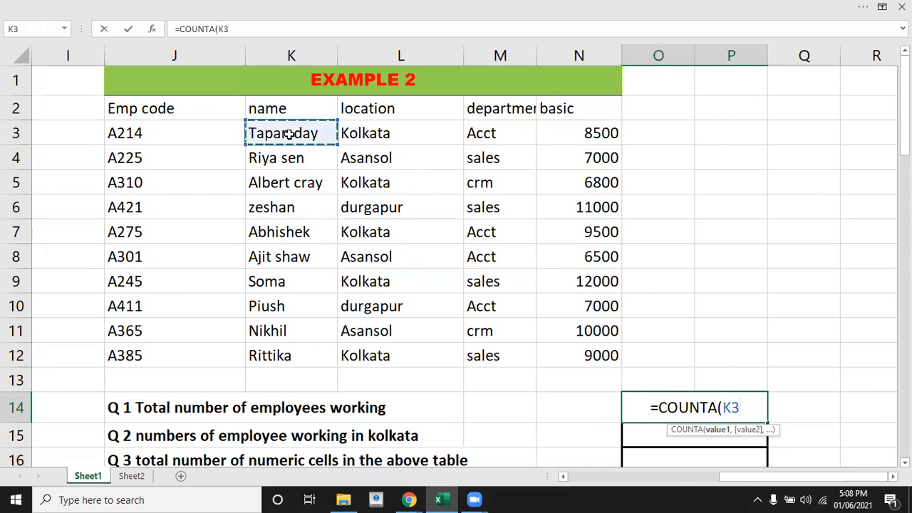
key(shift+Down)
key(shift+Down)
key(shift+Down)
key(shift+Down)
key(shift+Down)
key(shift+Down)
key(shift+Down)
key(shift+Down)
key(shift+Down)
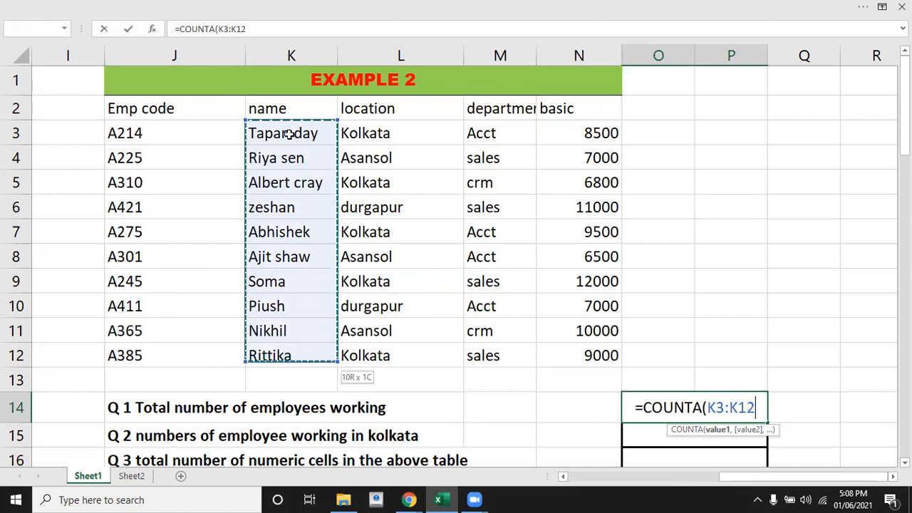
text())
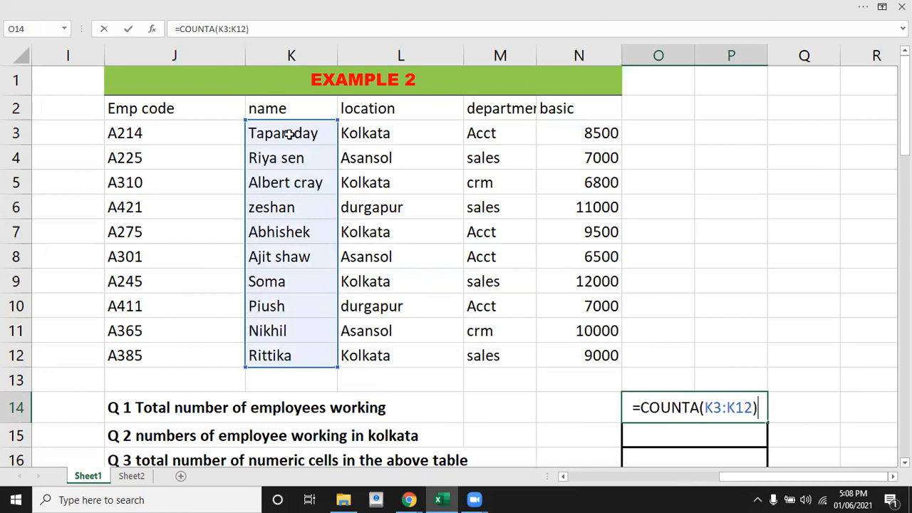
key(Return)
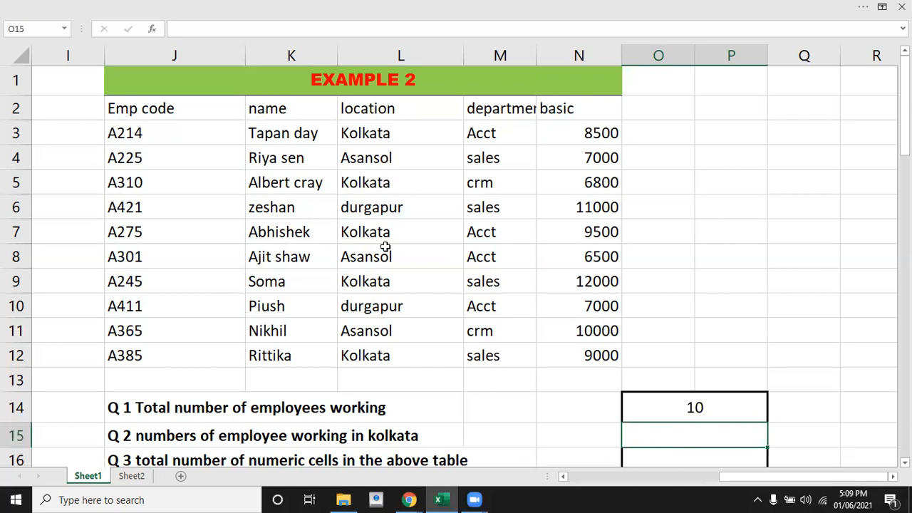
Step: Answer Q 2 in O15 by counting the employees located in Kolkata with =COUNTIF(L3:L12,"kolkata")
text(=countif)
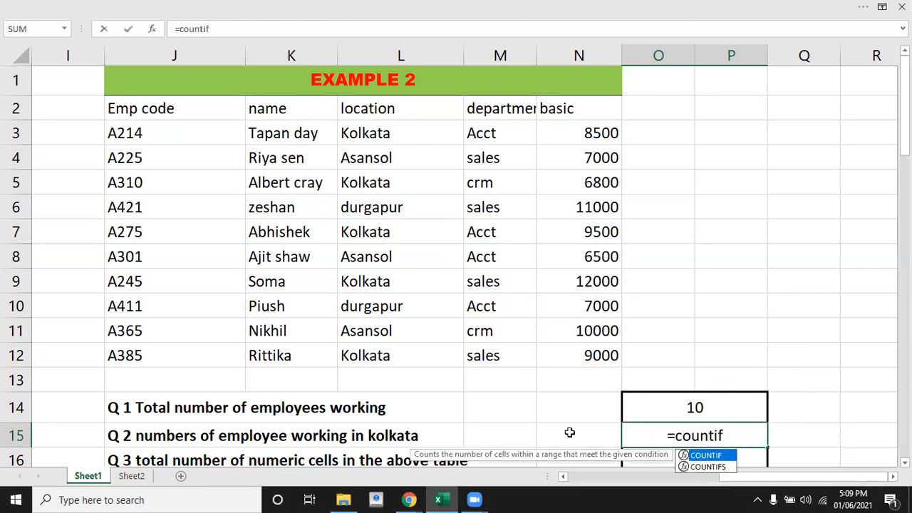
key(Tab)
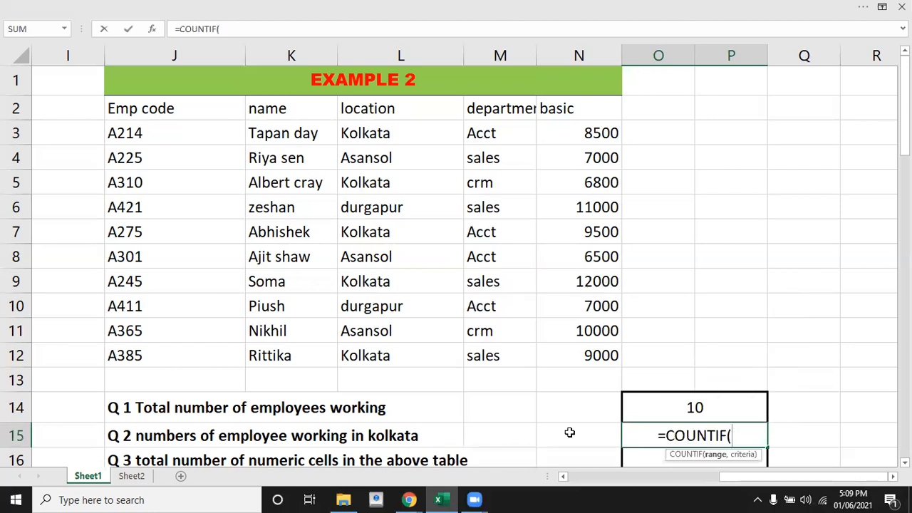
click(435, 227)
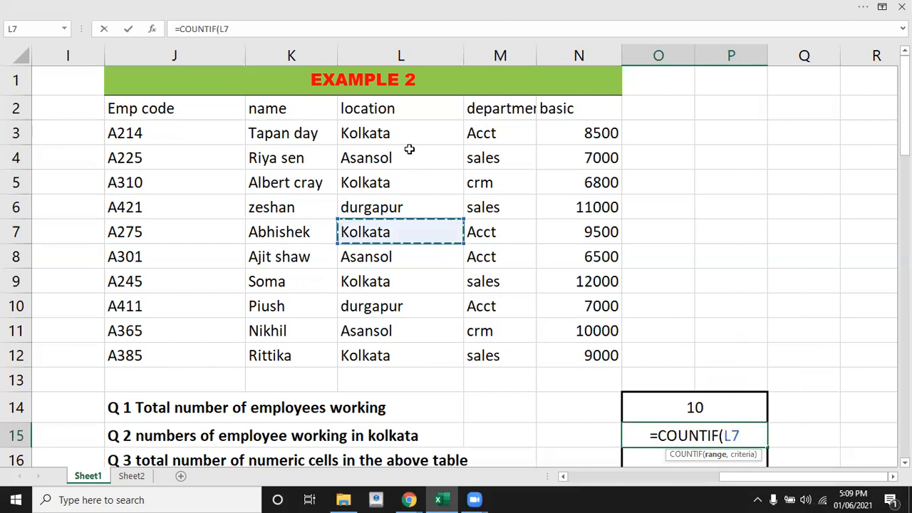
drag(406, 136, 404, 135)
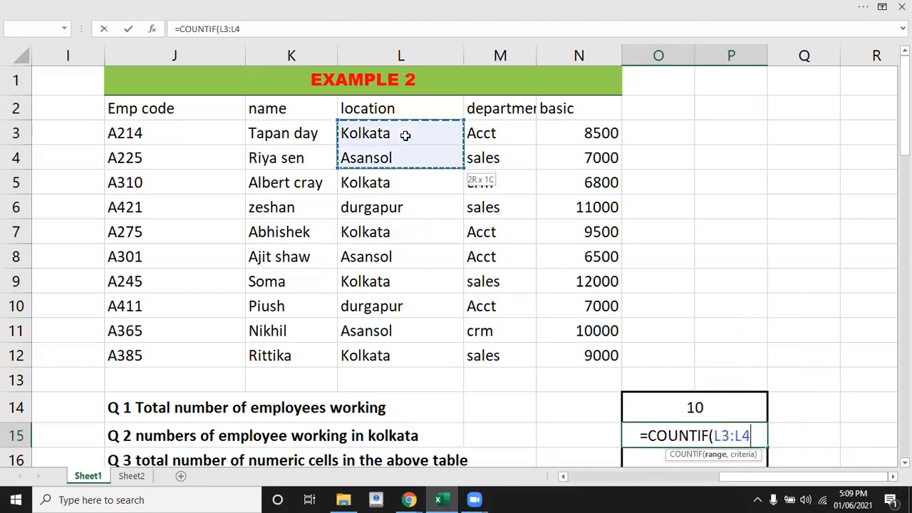
key(shift+Down)
key(shift+Down)
key(shift+Down)
key(shift+Down)
key(shift+Down)
key(shift+Down)
key(shift+Down)
key(shift+Down)
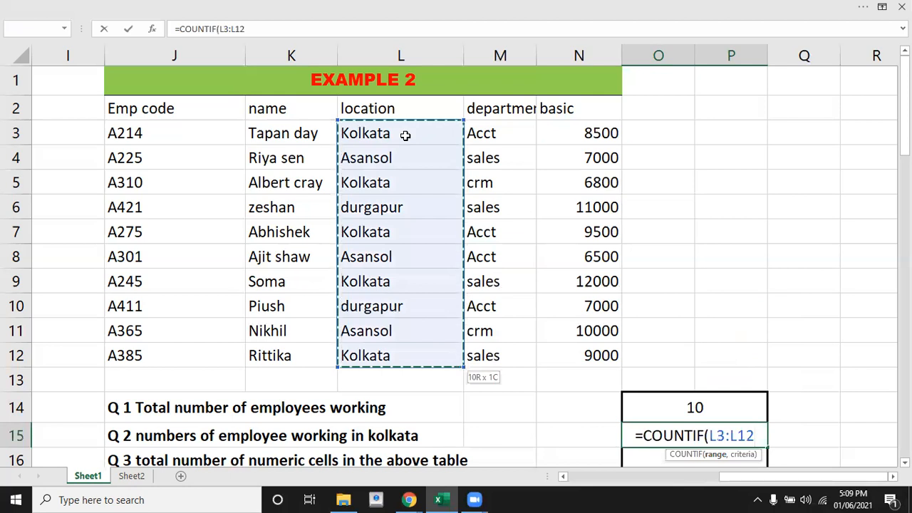
text(,)
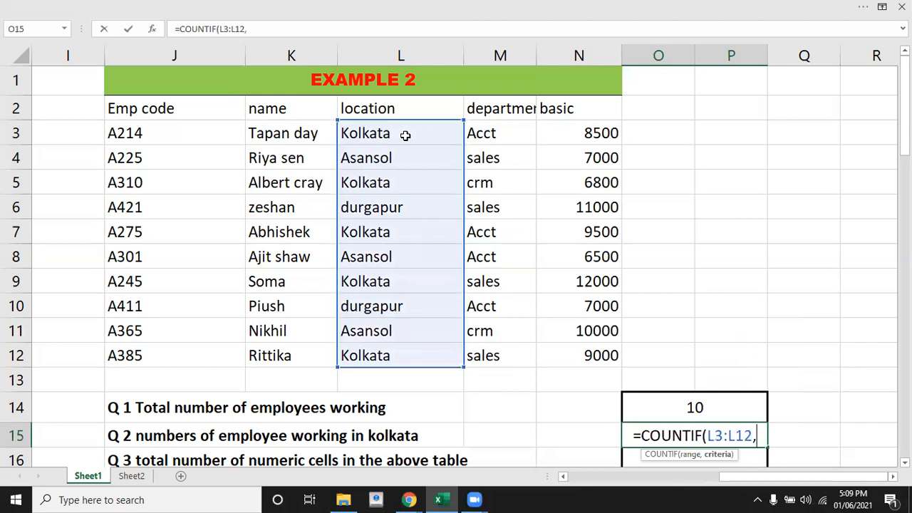
text(")
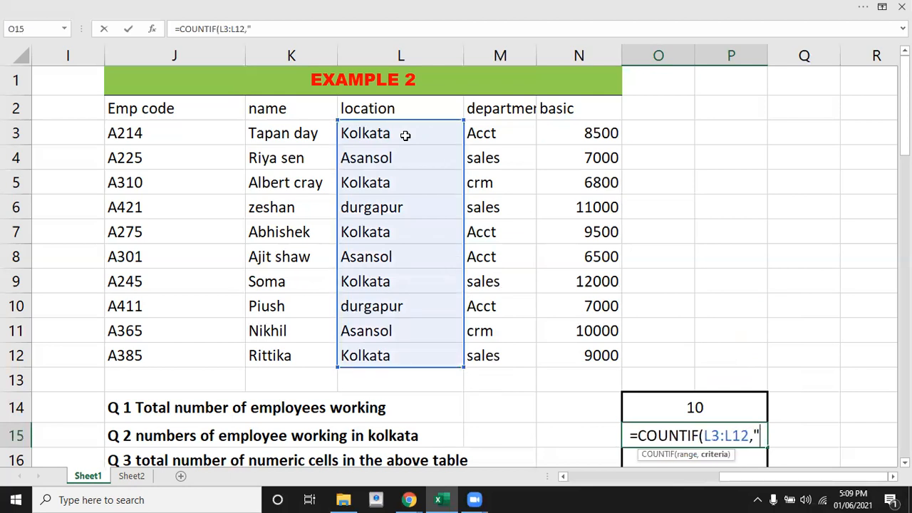
text(kolkata)
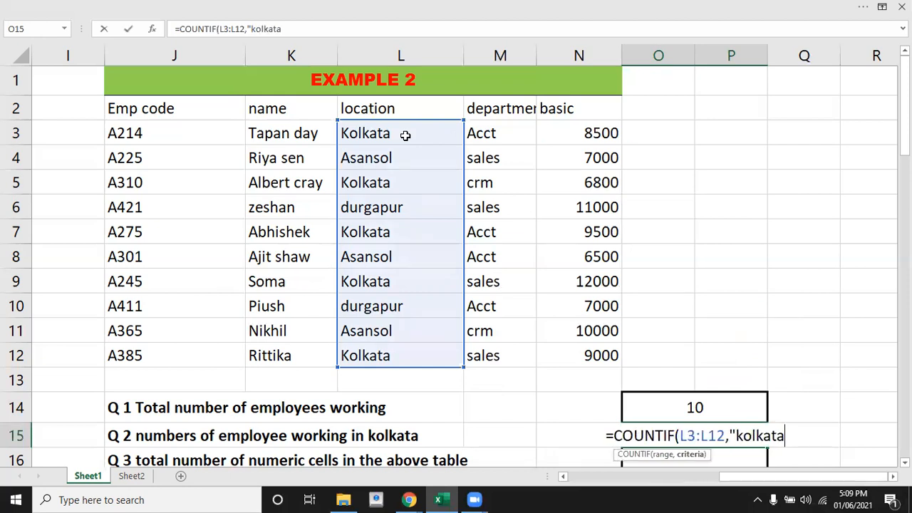
text("))
key(Return)
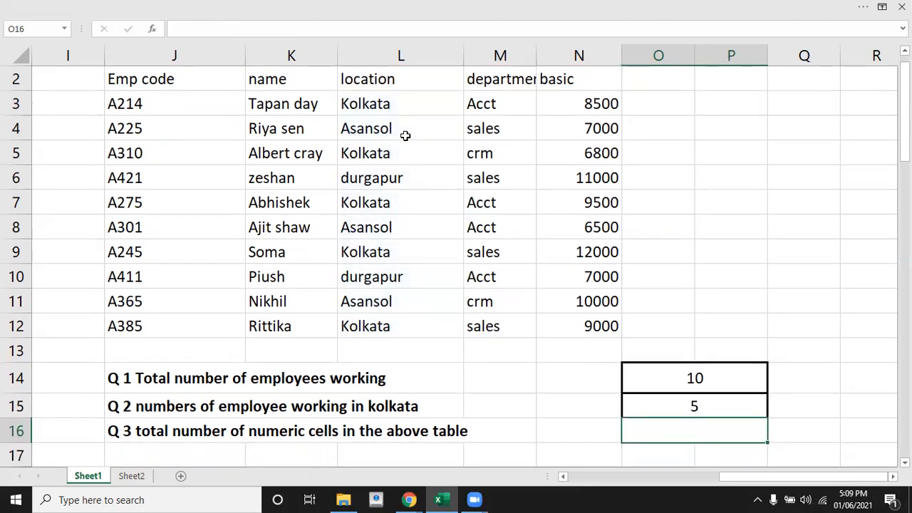
Step: Answer Q 3 in O16 by counting the numeric cells of the whole employee table with =COUNT(J2:N12)
key(Down)
key(Up)
text(=count)
key(Tab)
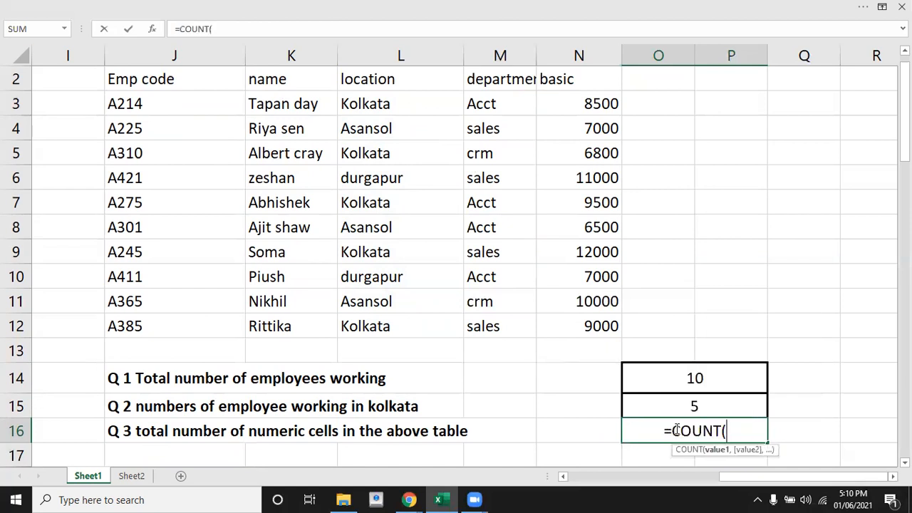
click(439, 283)
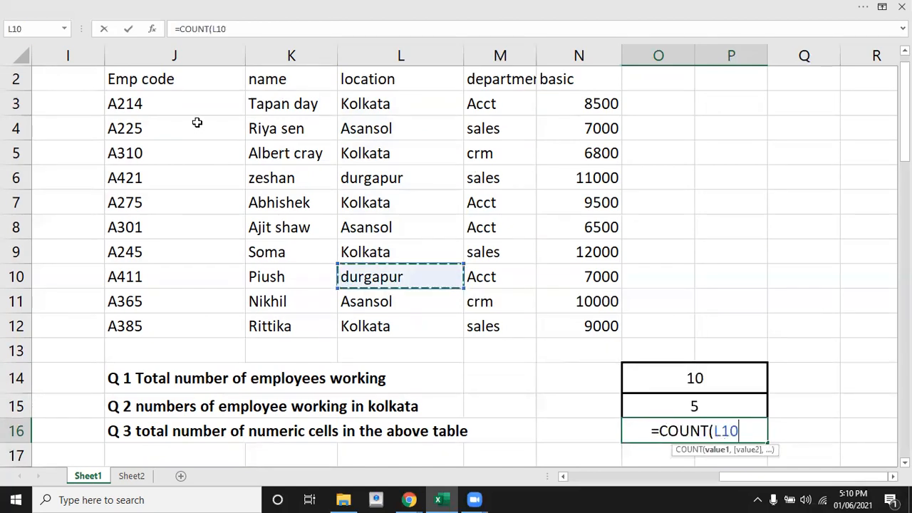
click(174, 82)
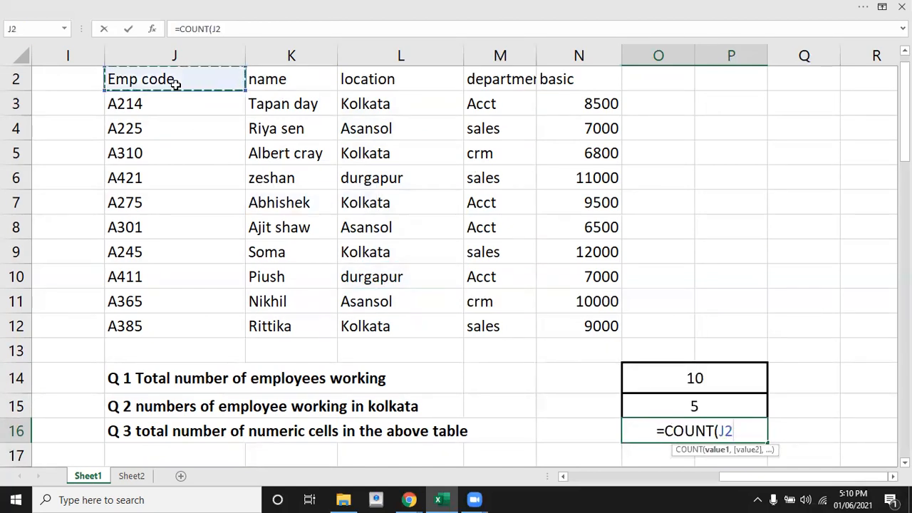
key(shift+Right)
key(shift+Right)
key(shift+Right)
key(shift+Right)
key(shift+Down)
key(shift+Down)
key(shift+Down)
key(shift+Down)
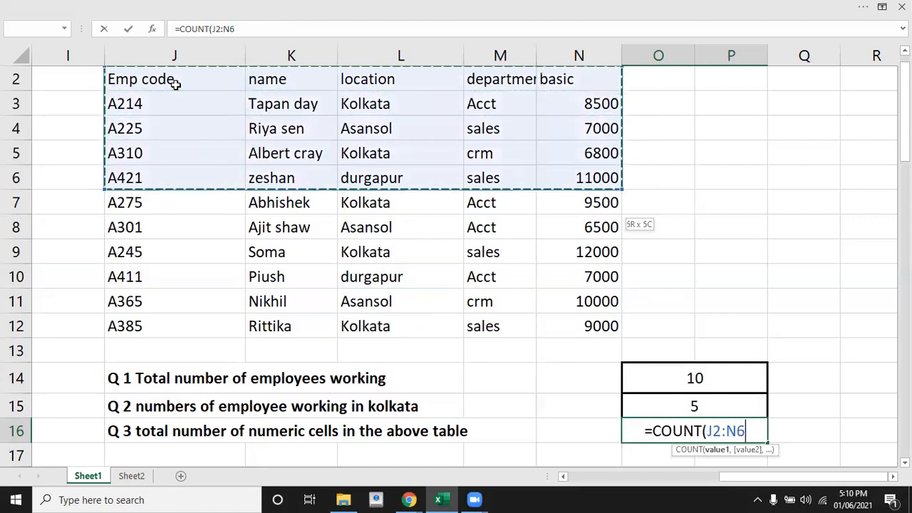
key(shift+Down)
key(shift+Down)
key(shift+Down)
key(shift+Down)
key(shift+Down)
key(shift+Down)
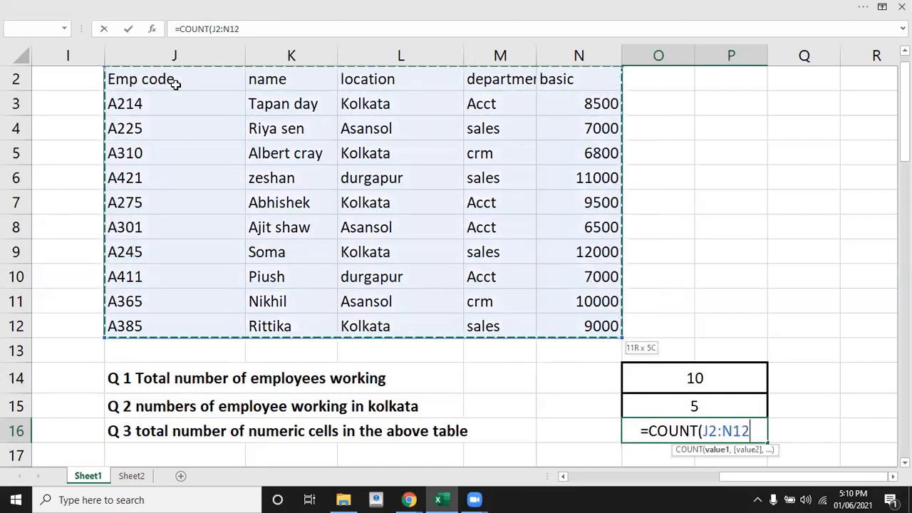
text())
key(Return)
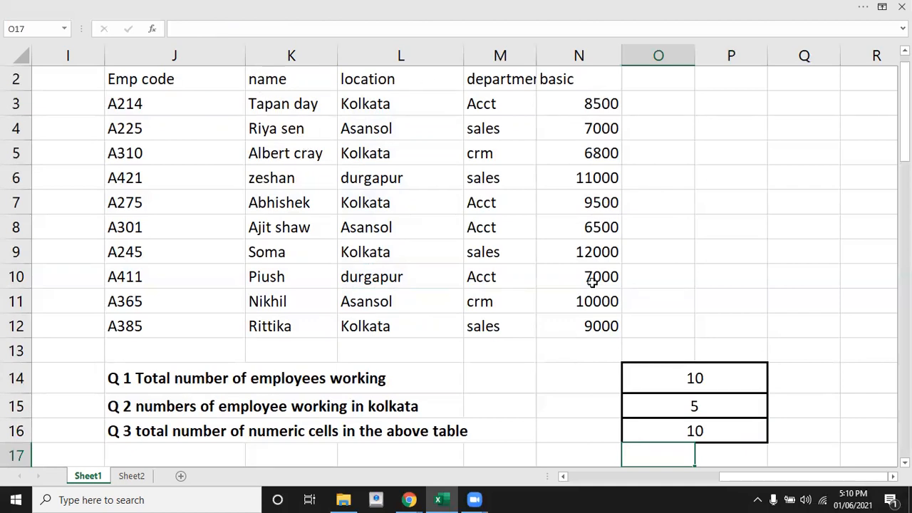
Step: Examine Example 3's table of items, dates and costs and the three purchase questions beneath it
key(Left)
key(Left)
key(Left)
key(Left)
key(Left)
key(Left)
key(Left)
key(Left)
key(Left)
key(Left)
key(Left)
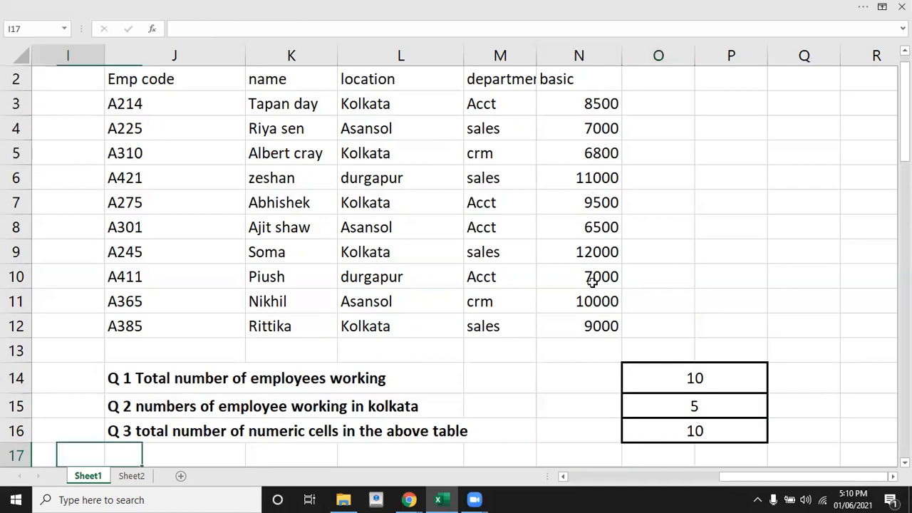
key(Left)
key(Left)
key(Left)
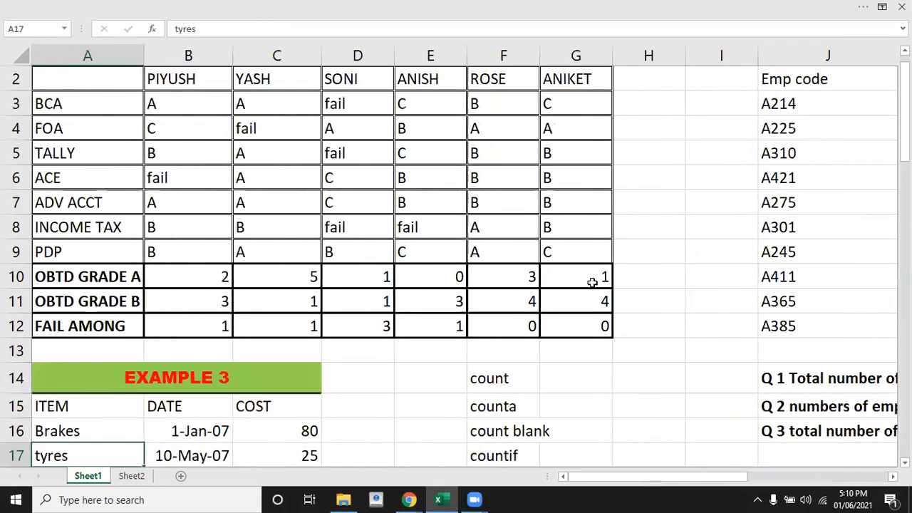
key(Down)
key(Down)
key(Down)
key(Down)
key(Down)
key(Down)
key(Down)
key(Down)
key(Down)
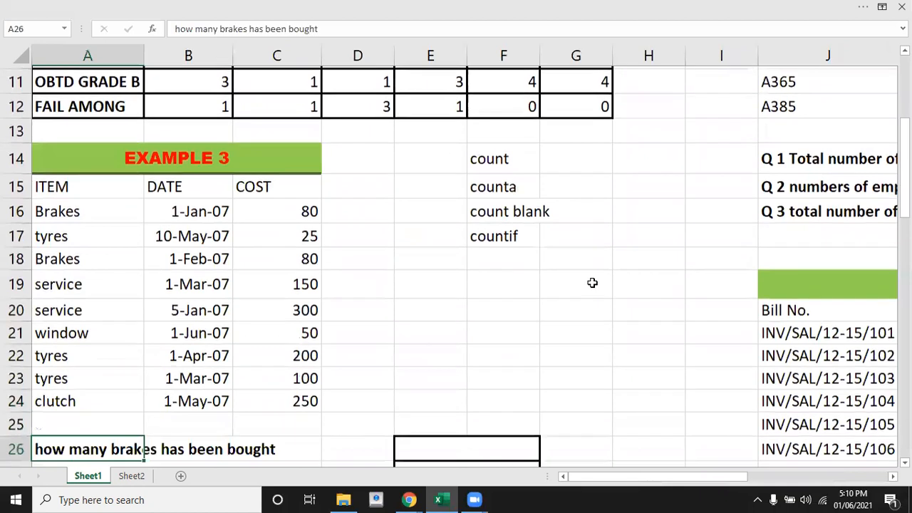
key(Down)
key(Down)
key(Down)
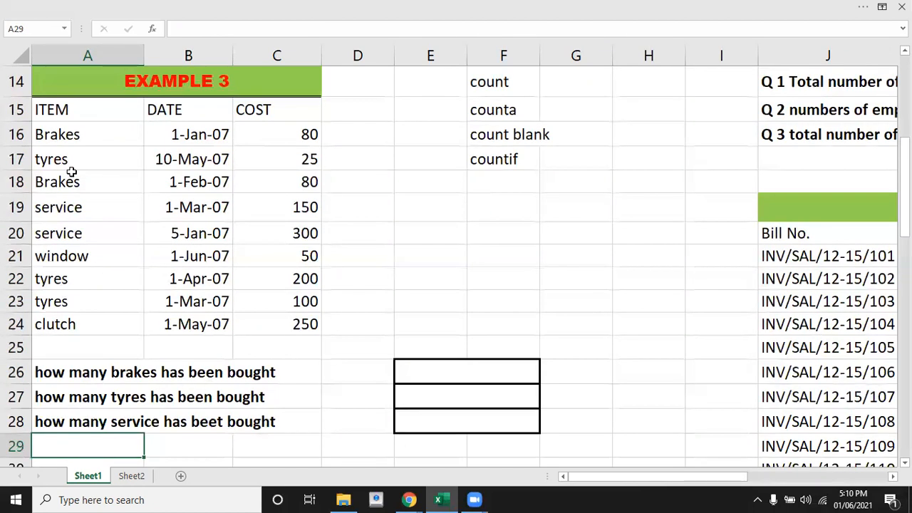
Step: Count how many brakes were bought in E26 with =COUNTIF(A16:A24,"Brakes")
click(437, 373)
text(=)
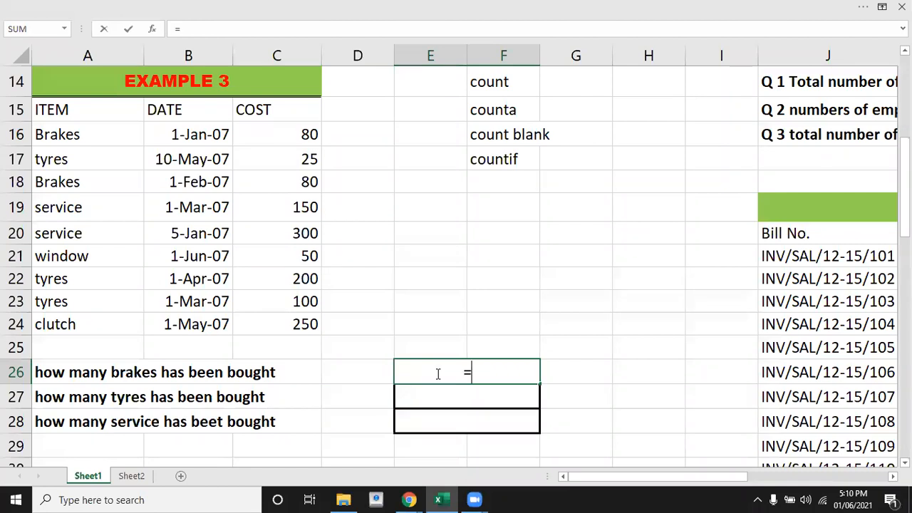
text(countif)
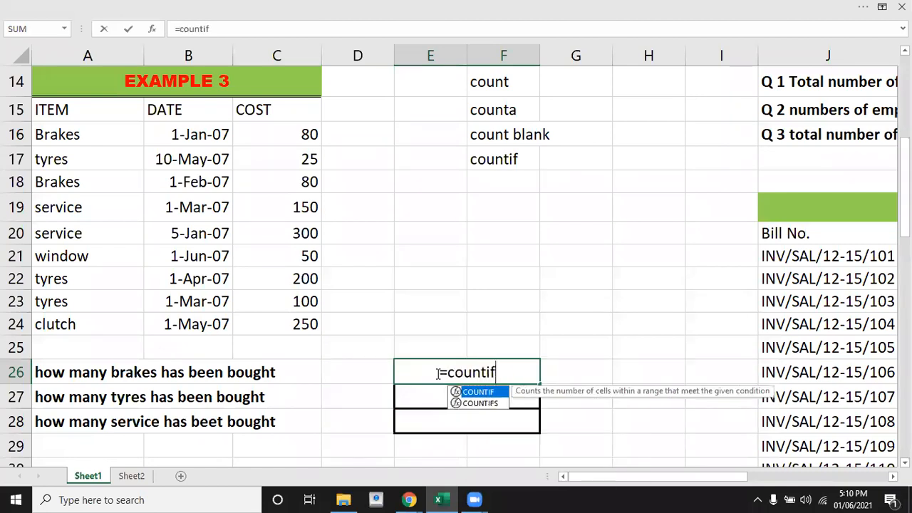
text(()
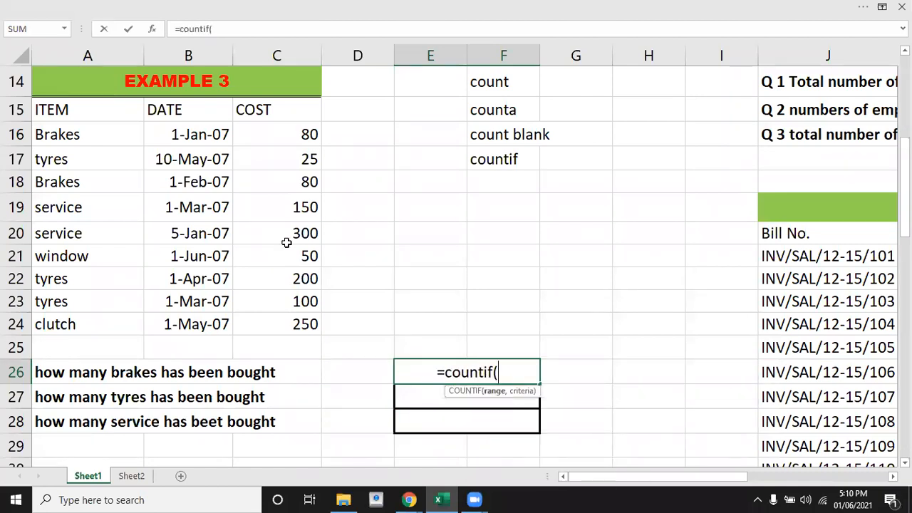
click(91, 138)
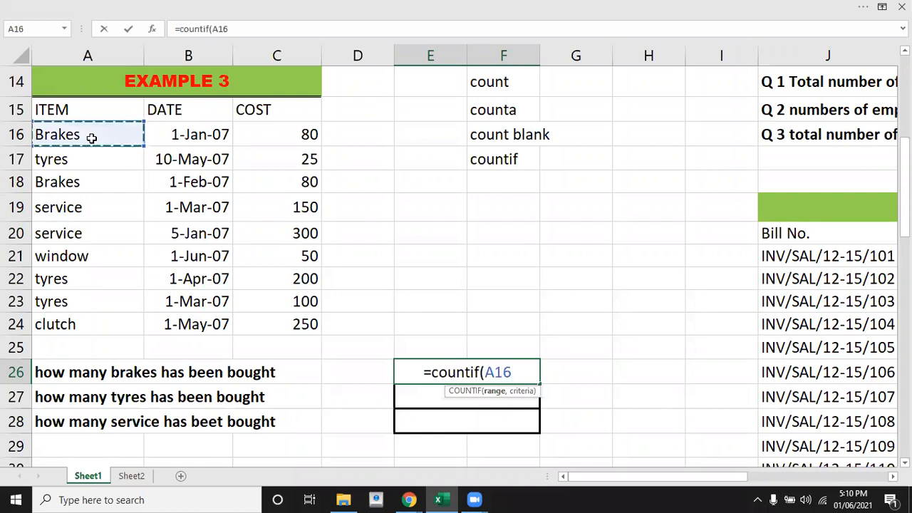
key(shift+Down)
key(shift+Down)
key(shift+Down)
key(shift+Down)
key(shift+Down)
key(shift+Down)
key(shift+Down)
key(shift+Down)
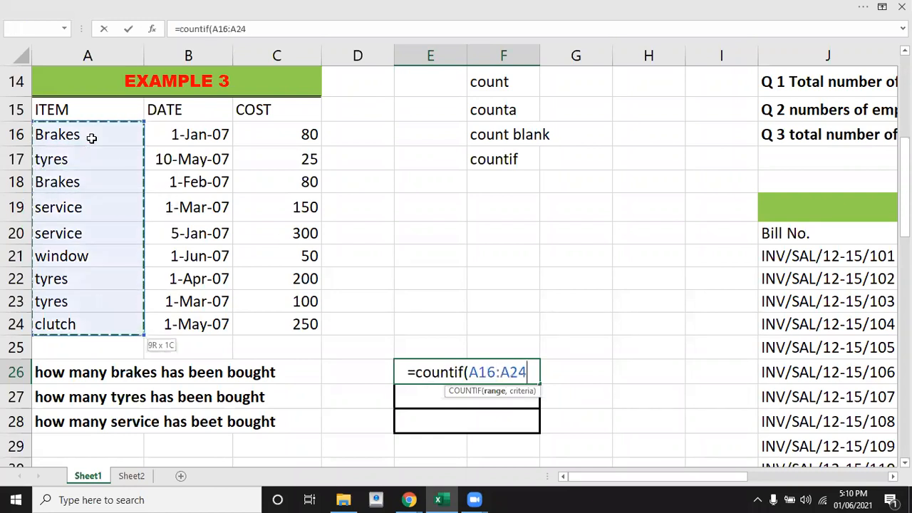
text(,")
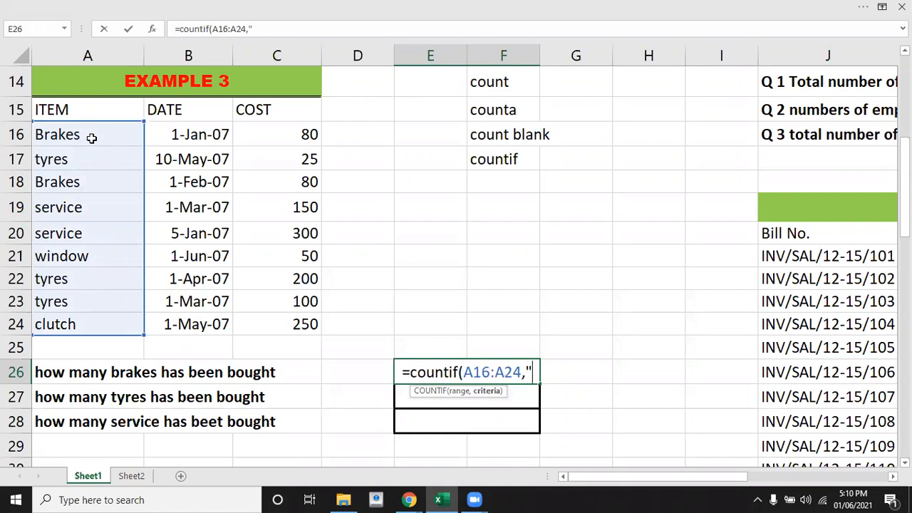
text(Brakes)
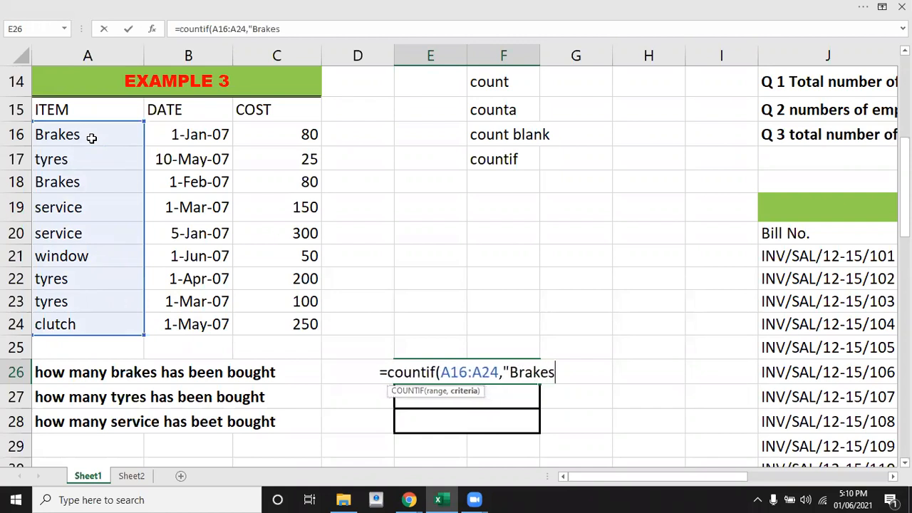
text(")
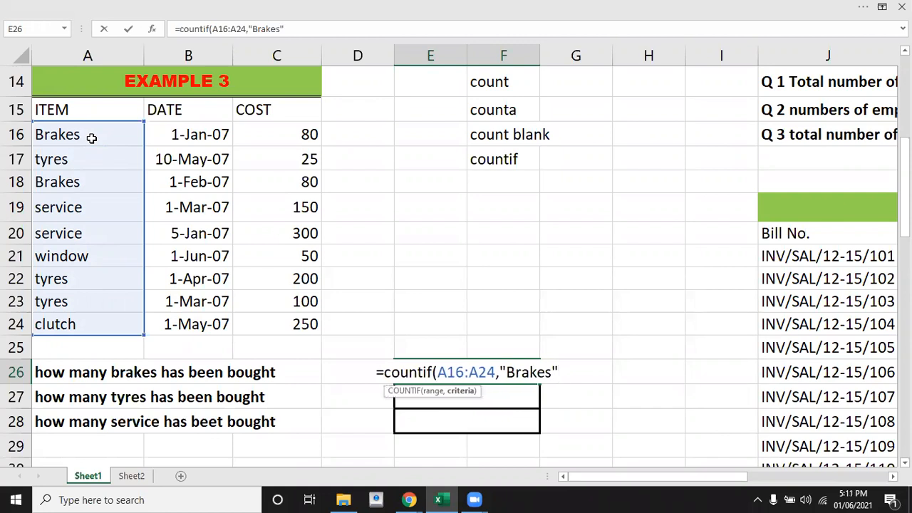
text())
key(Return)
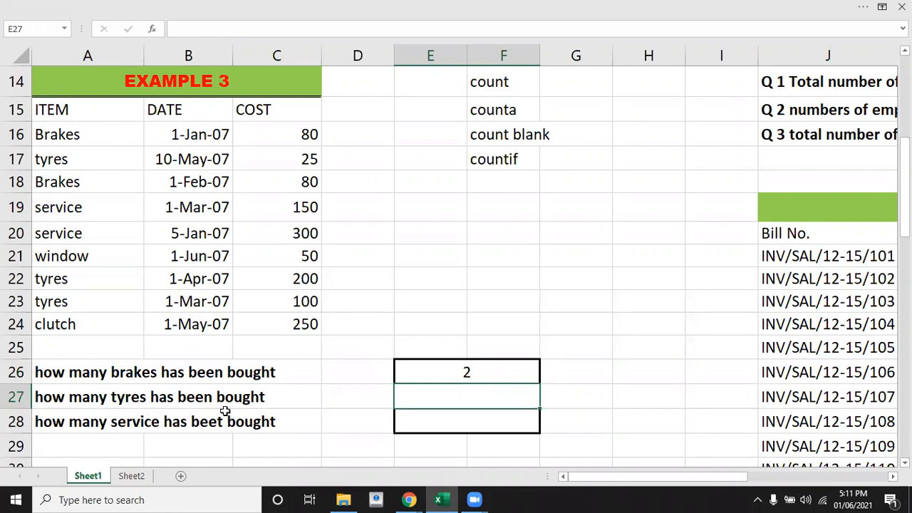
Step: Count how many tyres were bought in E27 with =COUNTIF(A16:A24,"tyres")
text(=countif)
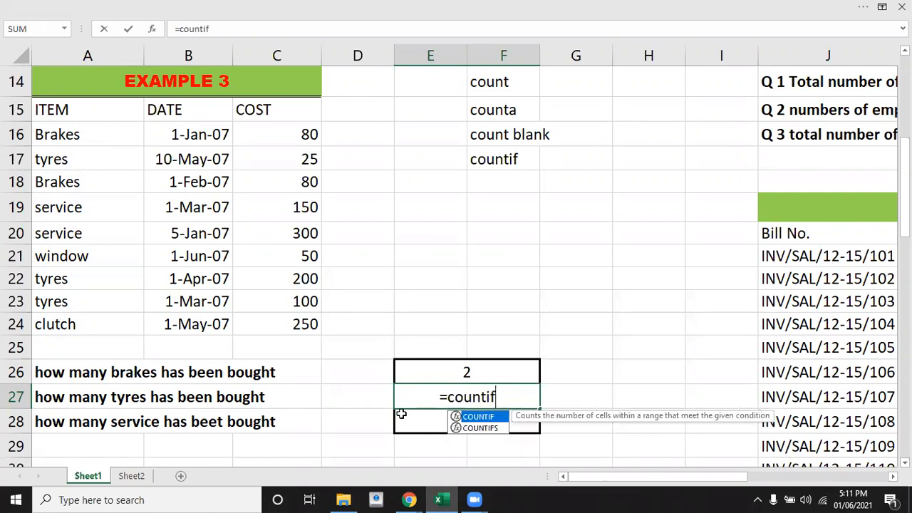
text(()
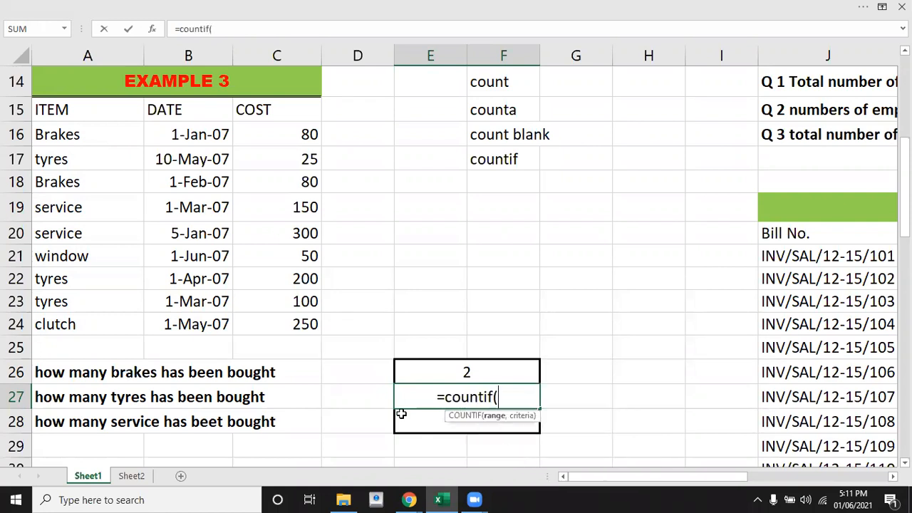
click(95, 138)
key(shift+Down)
key(shift+Down)
key(shift+Down)
key(shift+Down)
key(shift+Down)
key(shift+Down)
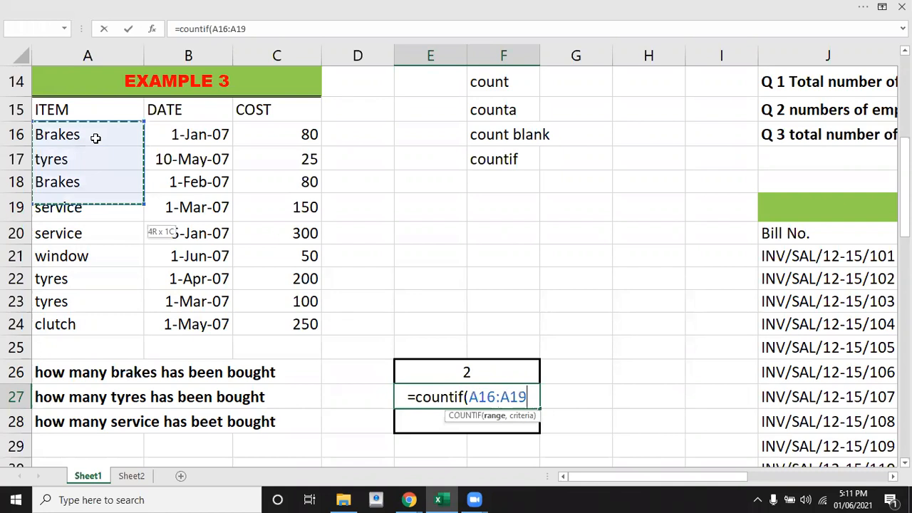
key(shift+Down)
key(shift+Down)
text(,)
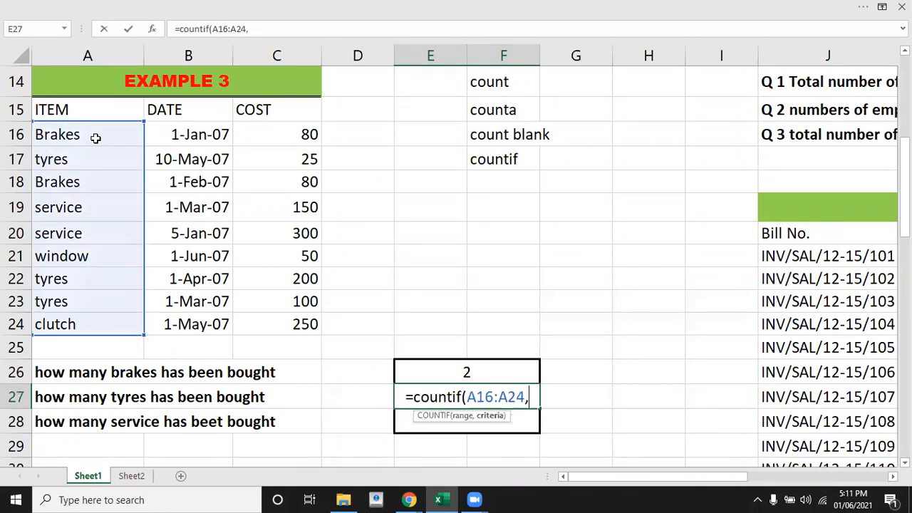
text(")
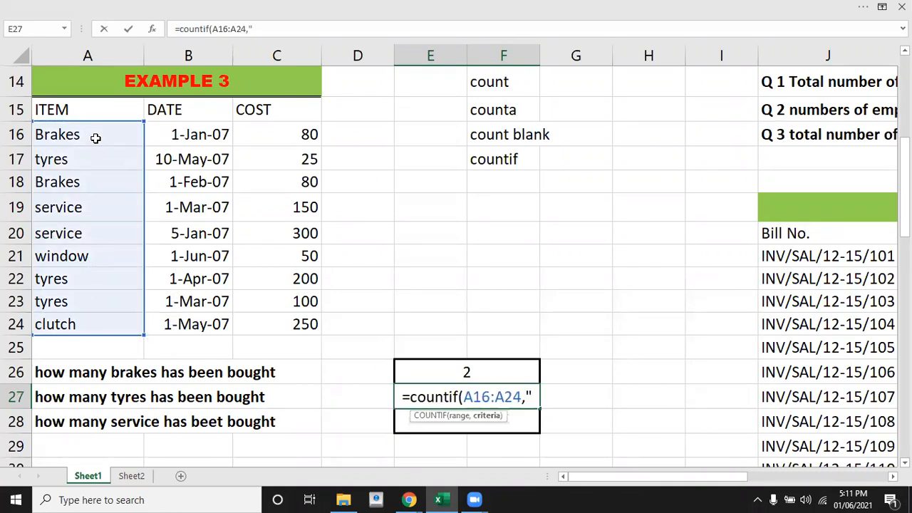
text(t)
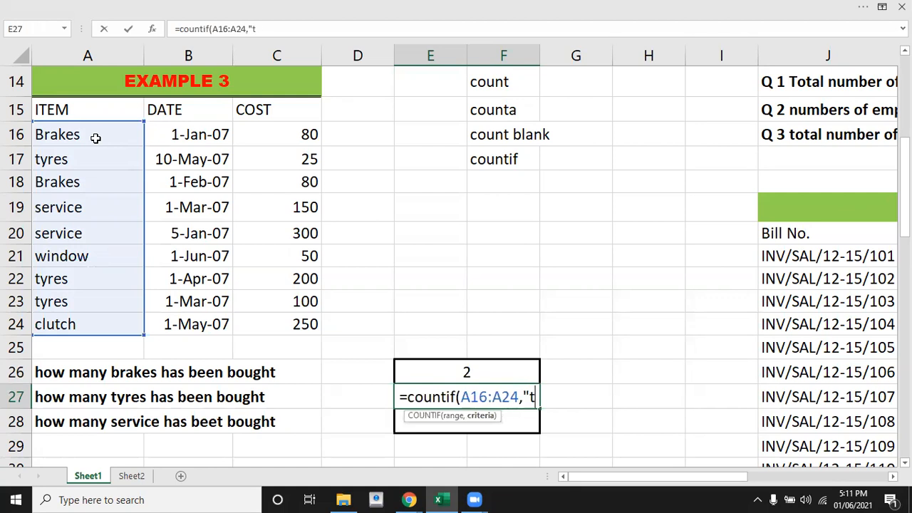
text(yres")
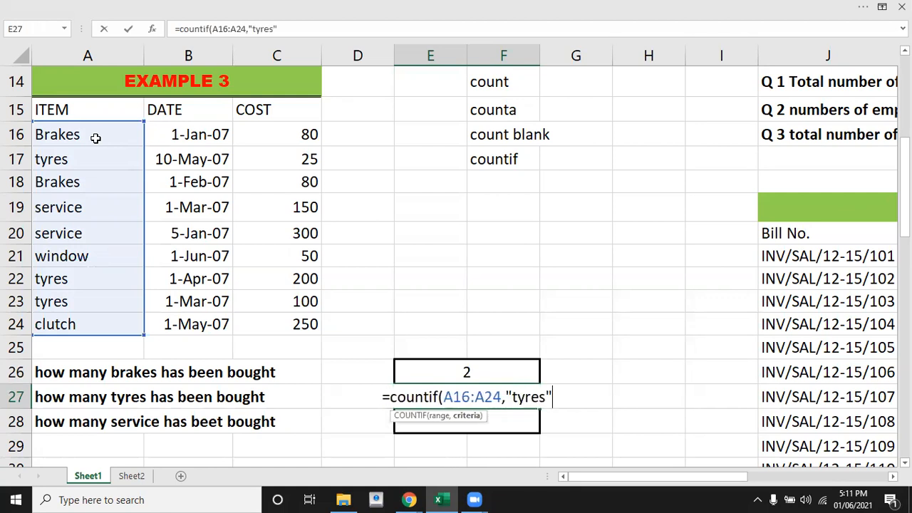
text())
key(Return)
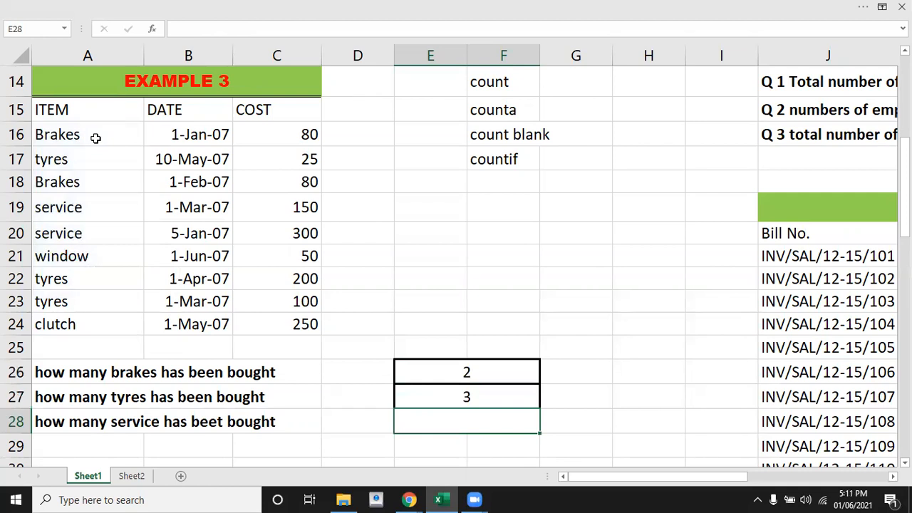
Step: Count how many services were bought in E28 with =COUNTIF(A16:A24,"service")
text(=countif)
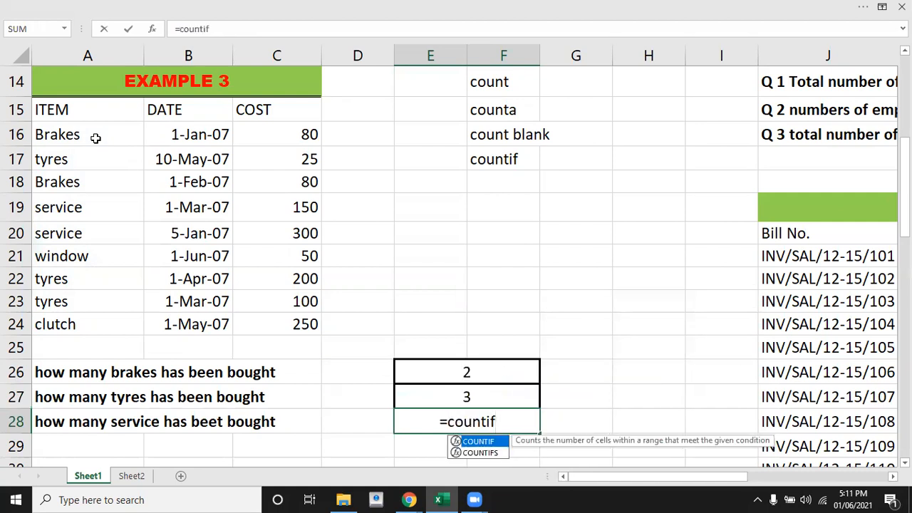
key(Tab)
drag(79, 131, 86, 324)
text(,)
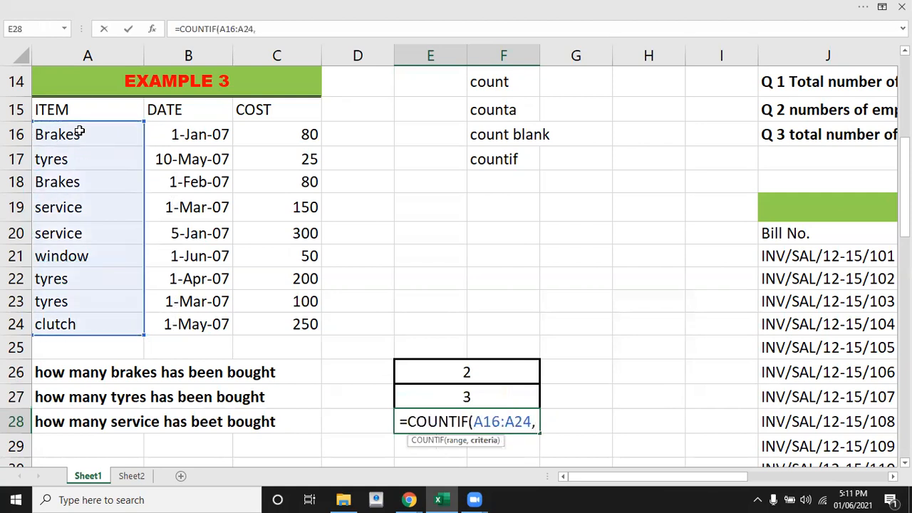
text(")
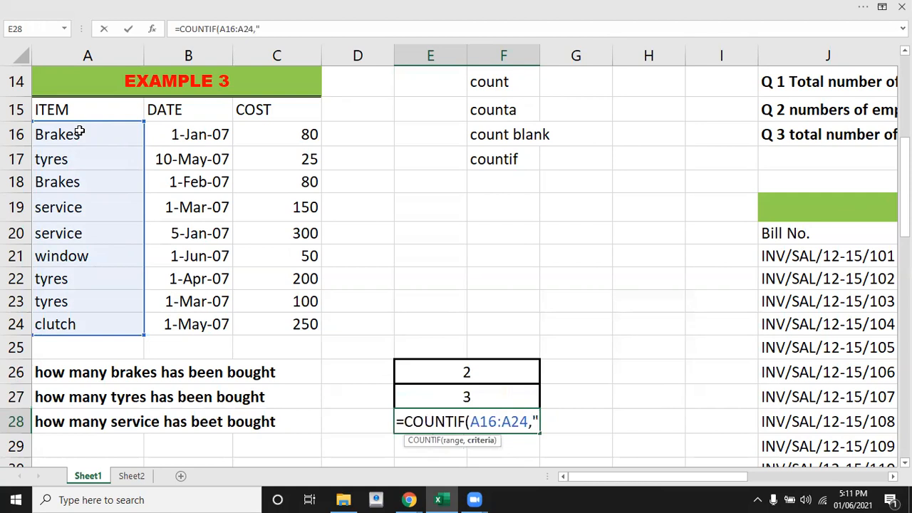
text(service)
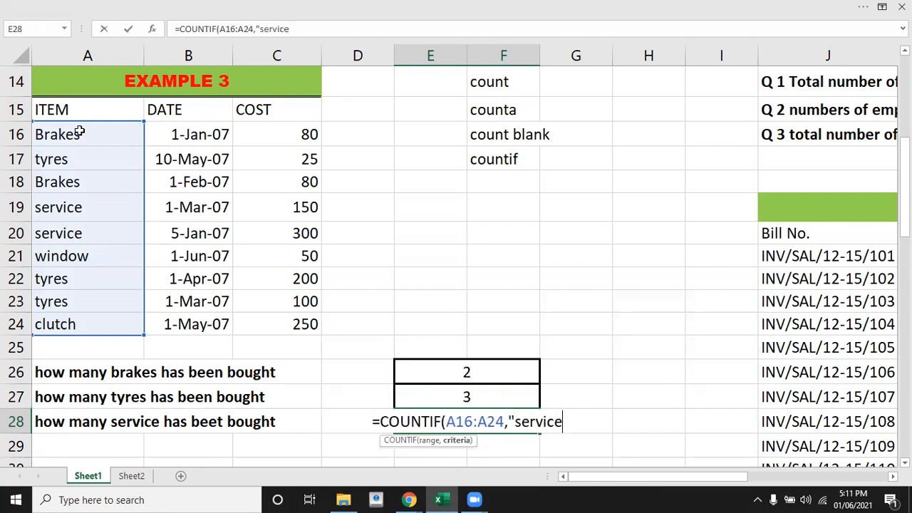
text("))
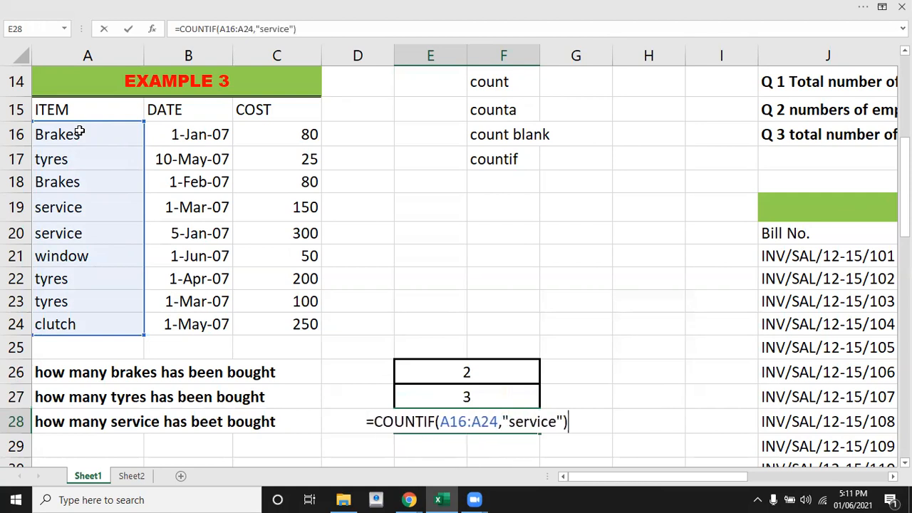
key(Return)
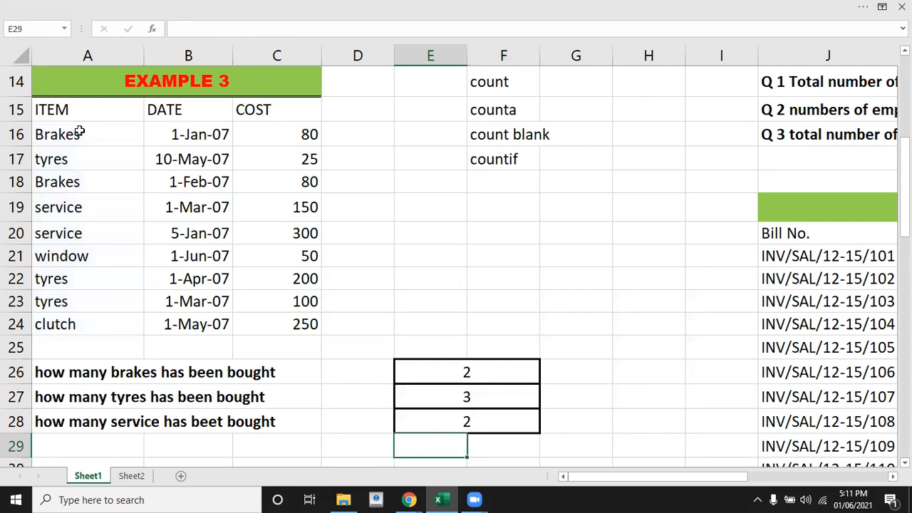
Step: Examine Example 4's bill table, its Due Days column and the question beneath it about due days greater than 80
key(Right)
key(Right)
key(Right)
key(Right)
key(Right)
key(Right)
key(Right)
key(Right)
key(Right)
key(Right)
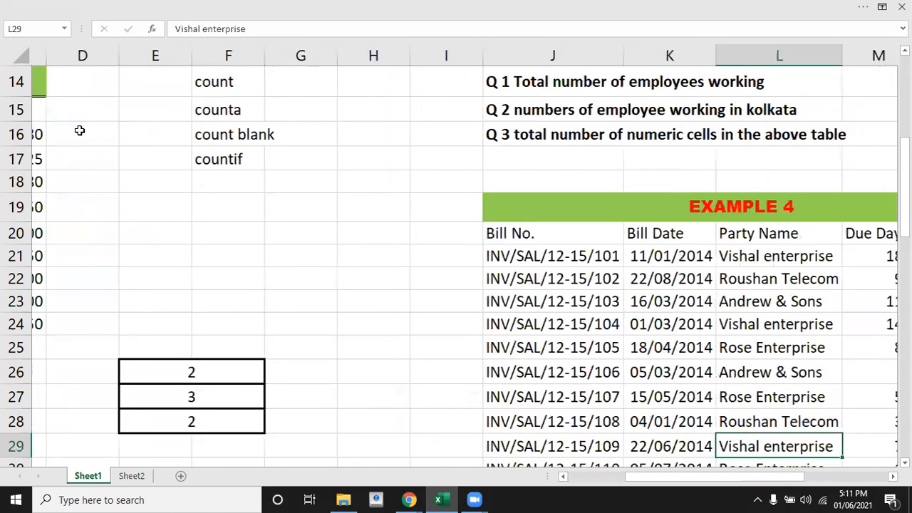
key(Down)
key(Down)
key(Down)
key(Down)
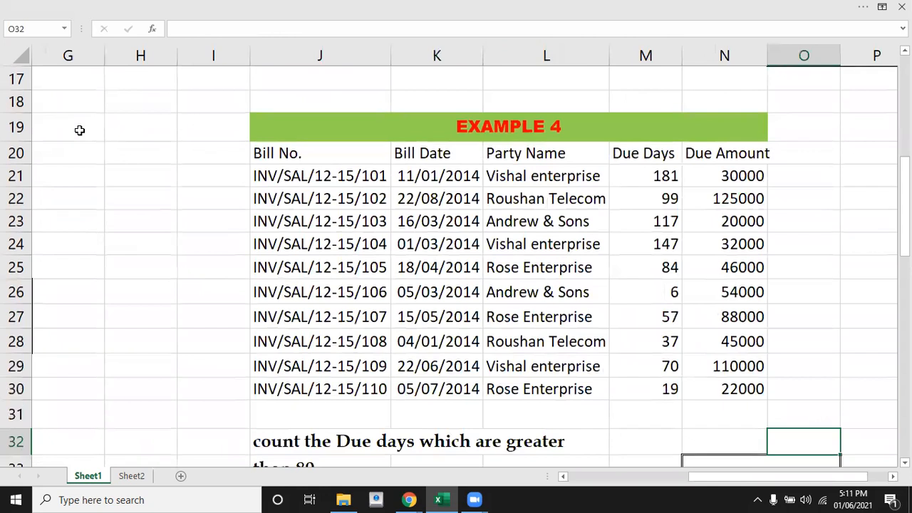
key(Left)
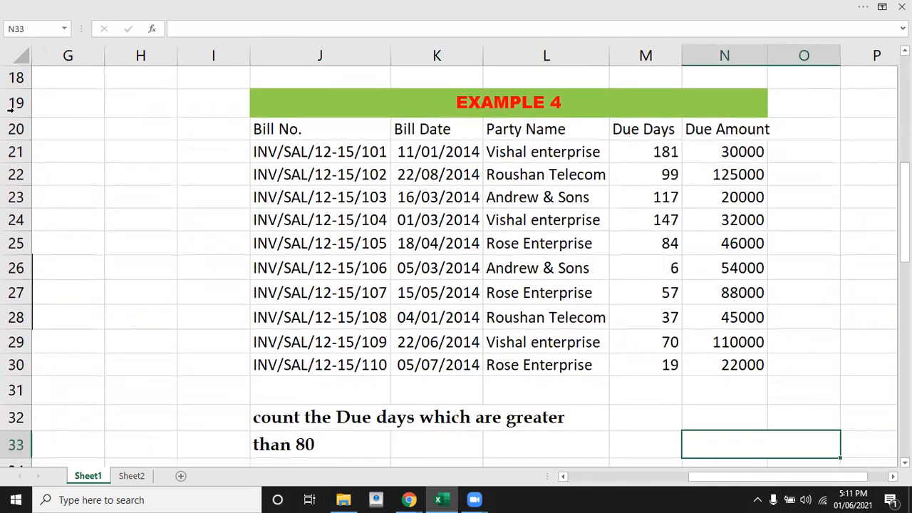
click(465, 244)
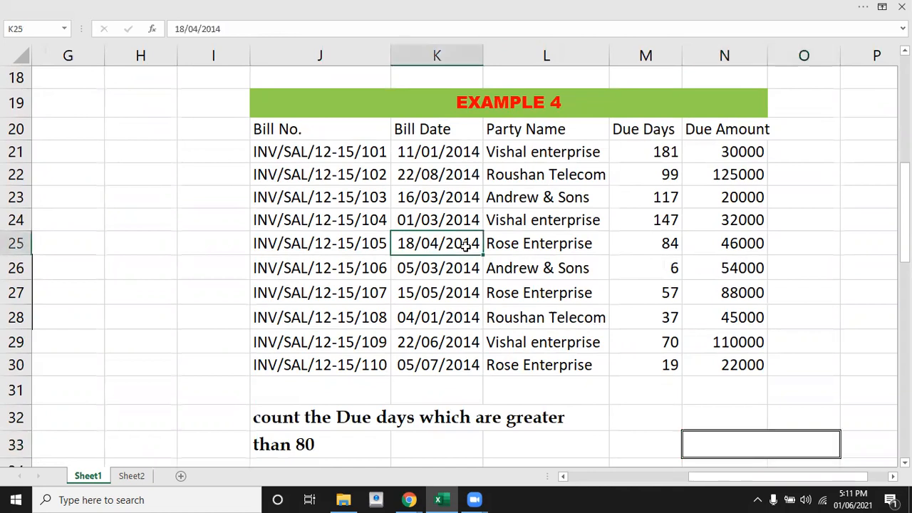
click(721, 447)
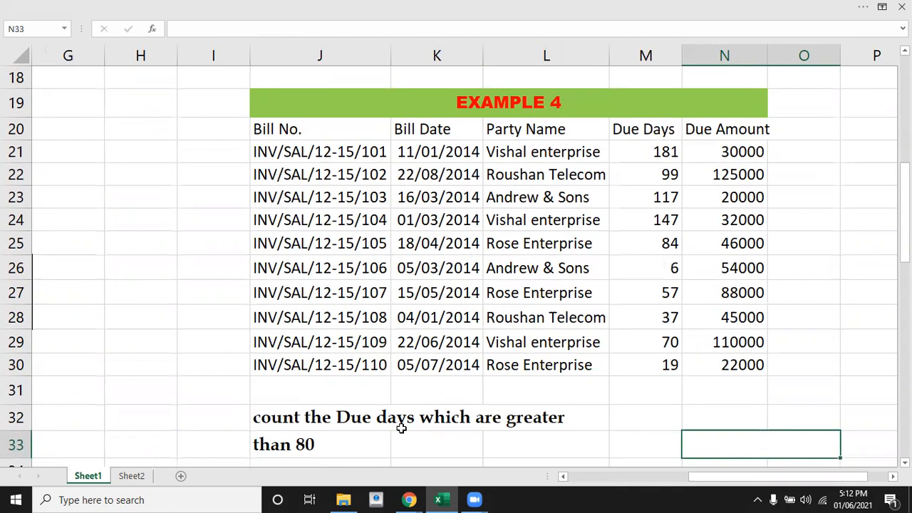
click(642, 150)
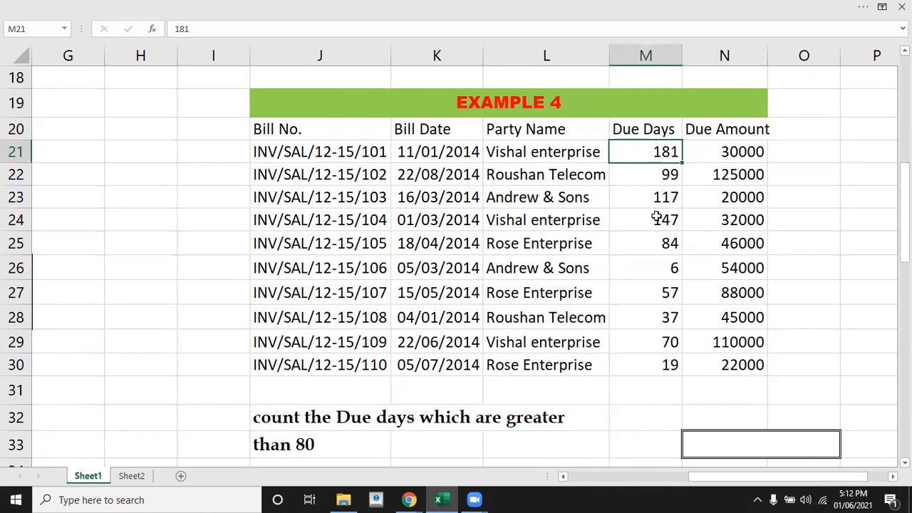
Step: Count Example 4's due days greater than 80 in N33 with =COUNTIF(M21:M30,">80")
click(770, 447)
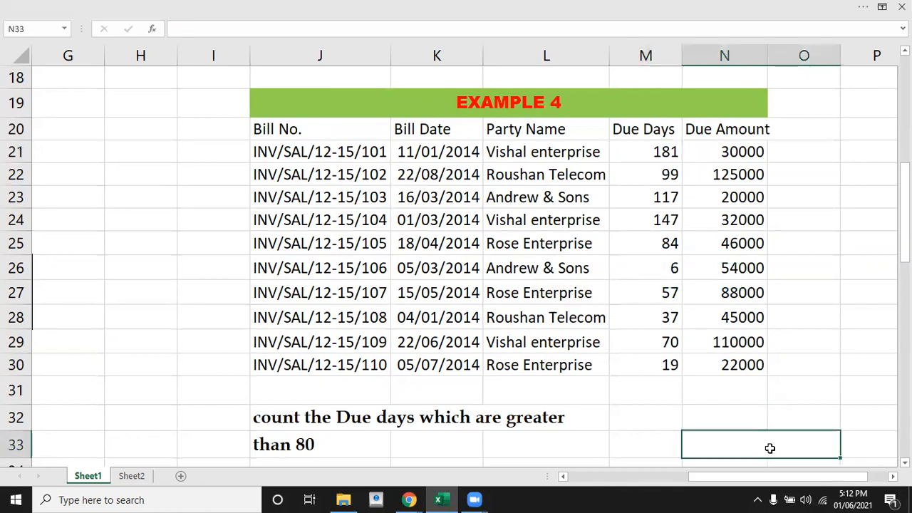
text(=)
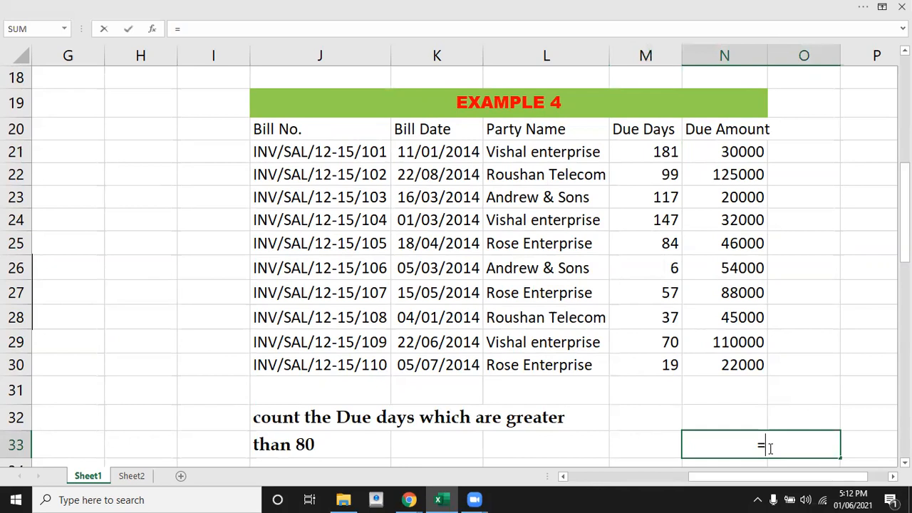
text(countif)
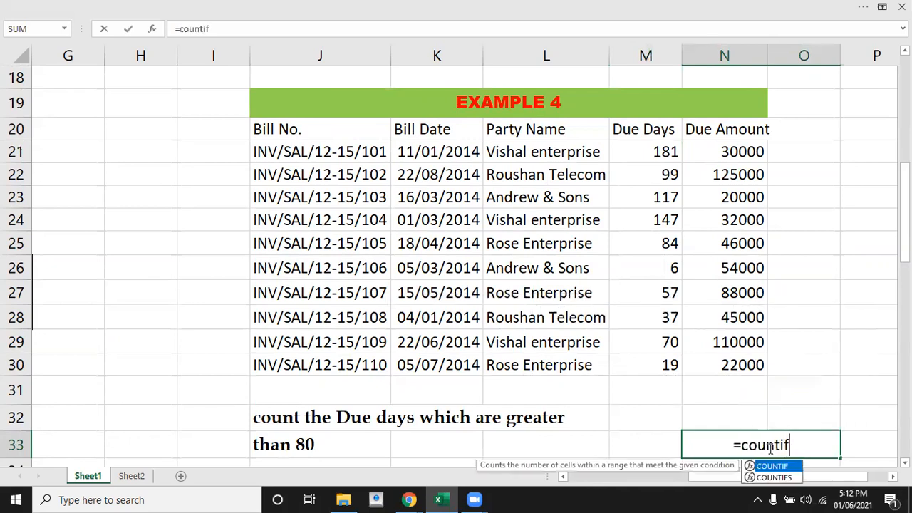
key(Tab)
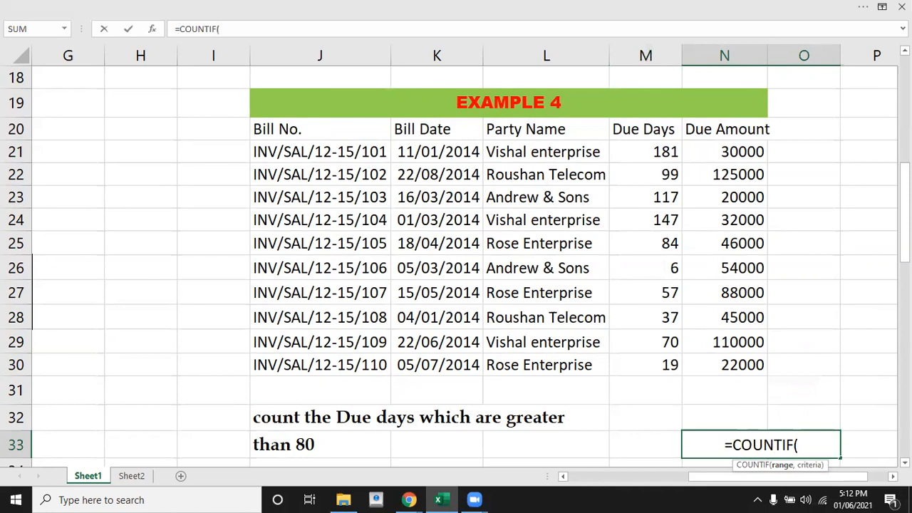
scroll(770, 446, down, 1)
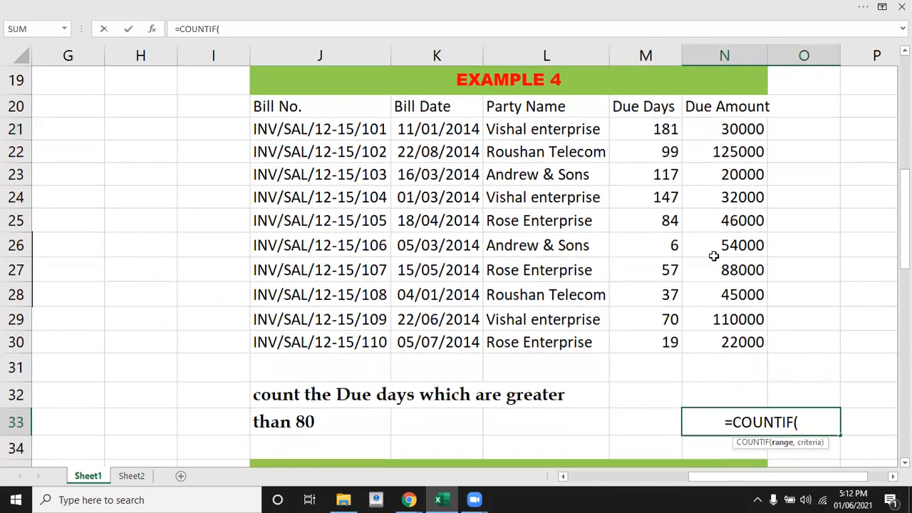
click(656, 129)
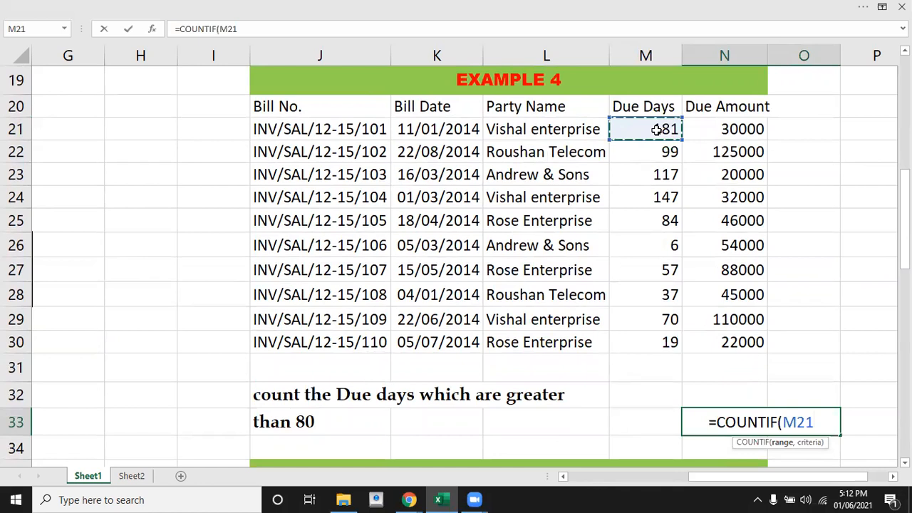
drag(655, 129, 656, 342)
text(,)
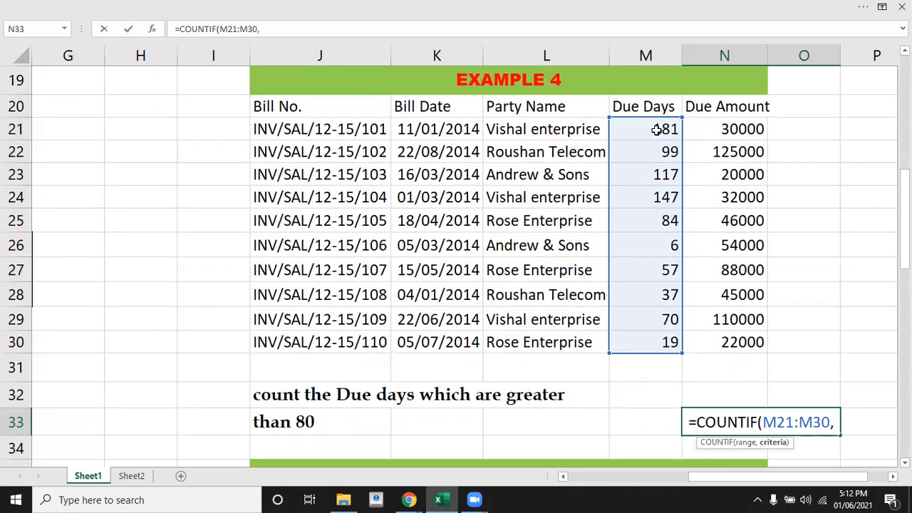
text(")
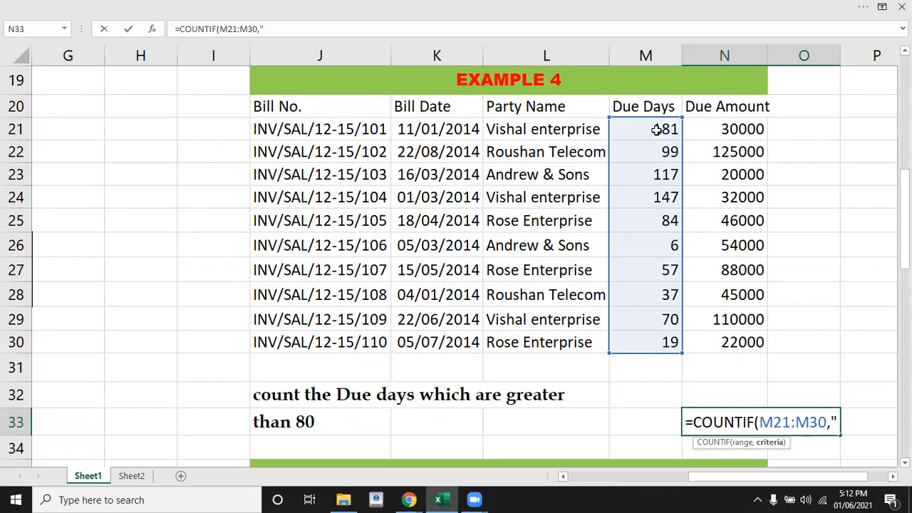
text(>80"))
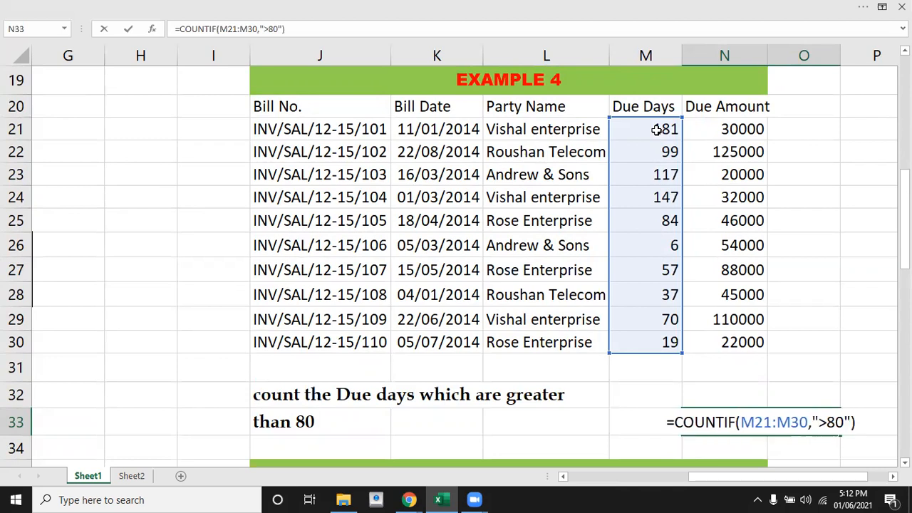
key(Return)
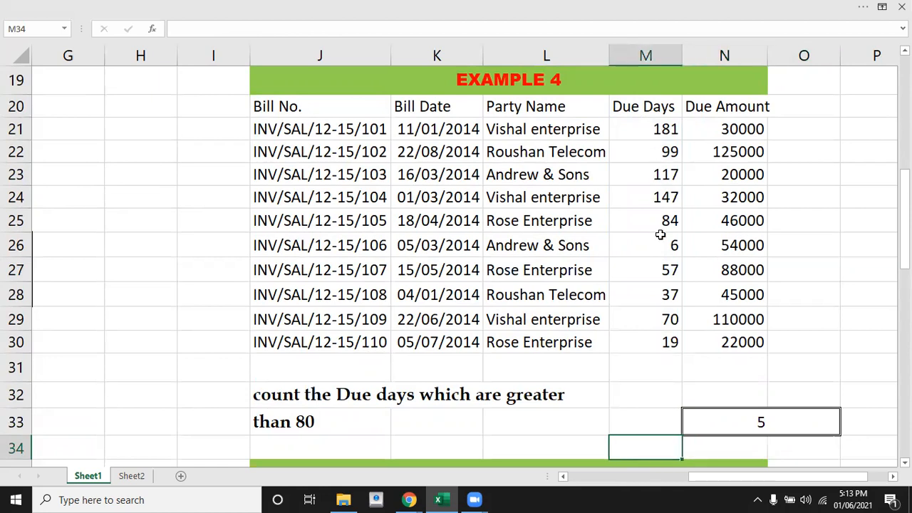
Step: Examine Example 5's bill table, its Bill Date column and the question about bill dates greater than 31-5-2014
key(Home)
key(Down)
key(Down)
key(Down)
key(Down)
key(Down)
key(Down)
key(Down)
key(Down)
key(Down)
key(Down)
key(Down)
key(Down)
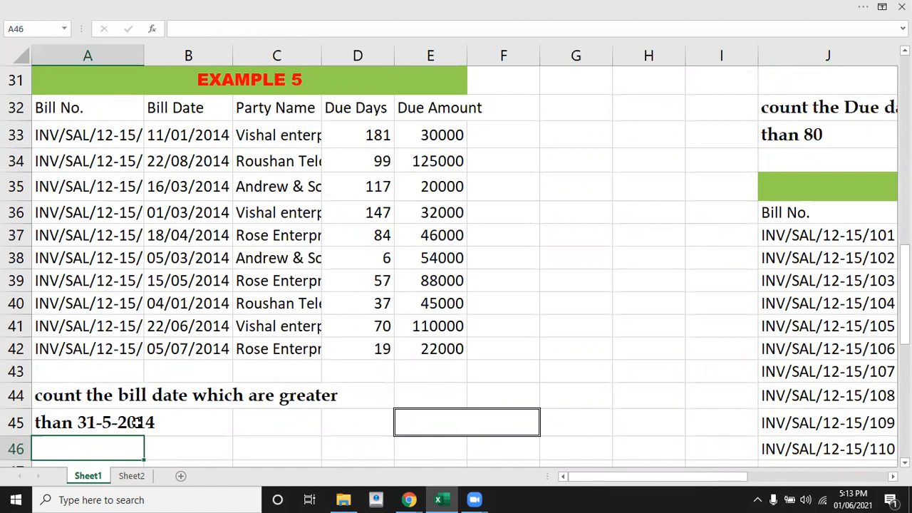
click(193, 135)
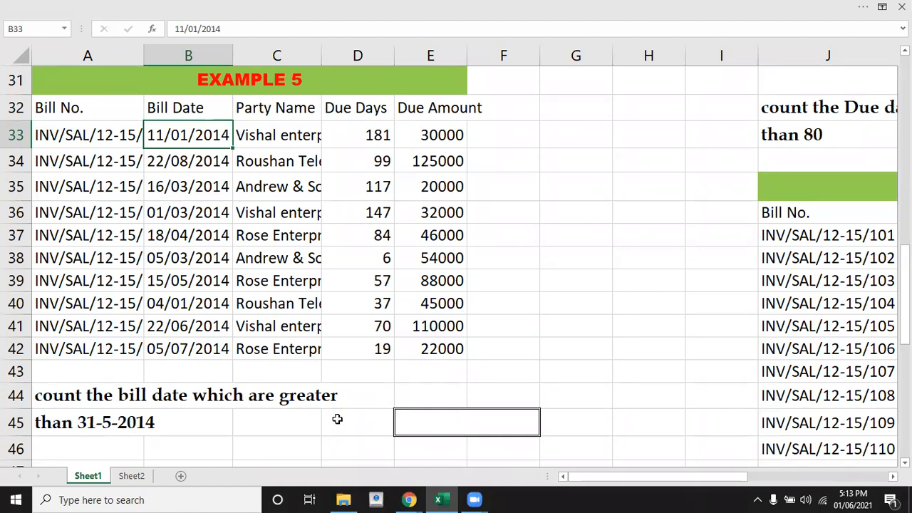
Step: Count Example 5's bill dates later than 31-5-2014 in E45 with =COUNTIF(B33:B42,">31-5-2014")
click(400, 421)
text(=countif)
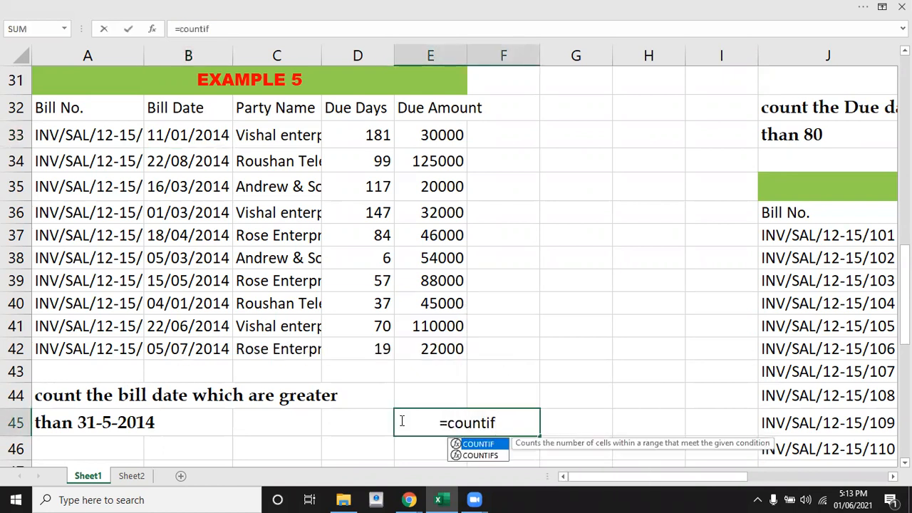
key(Tab)
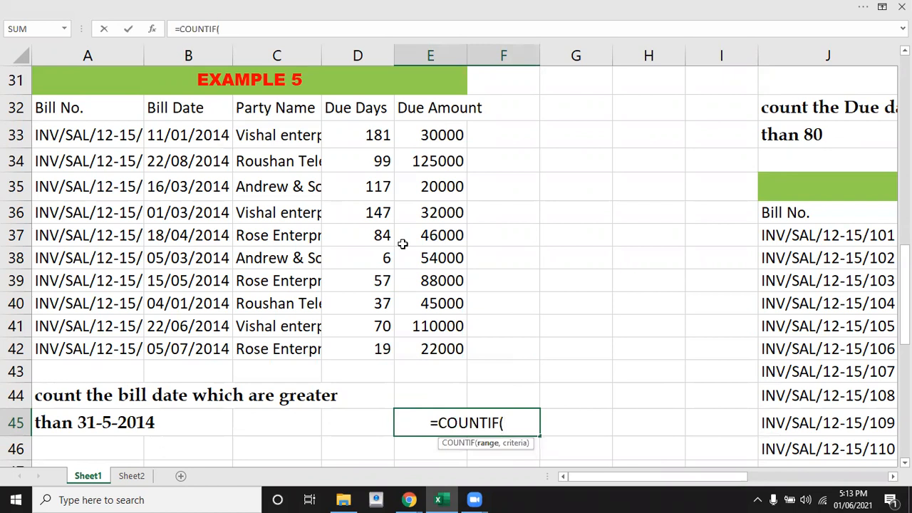
click(201, 140)
key(shift+Down)
key(shift+Down)
key(shift+Down)
key(shift+Down)
key(shift+Down)
key(shift+Down)
key(shift+Down)
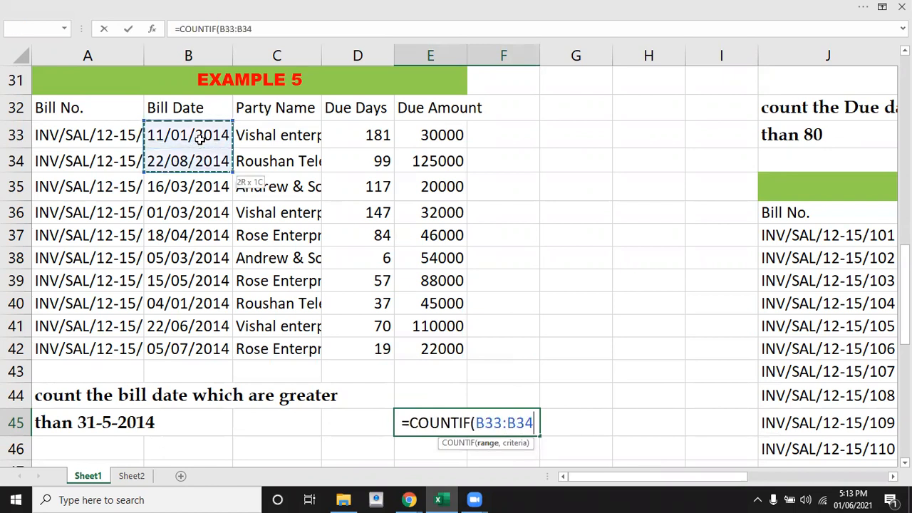
key(shift+Down)
key(shift+Down)
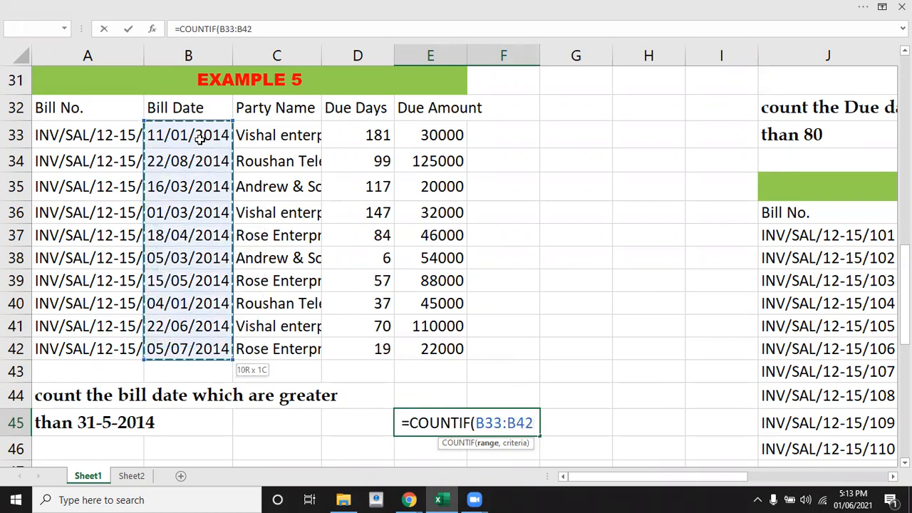
text(,)
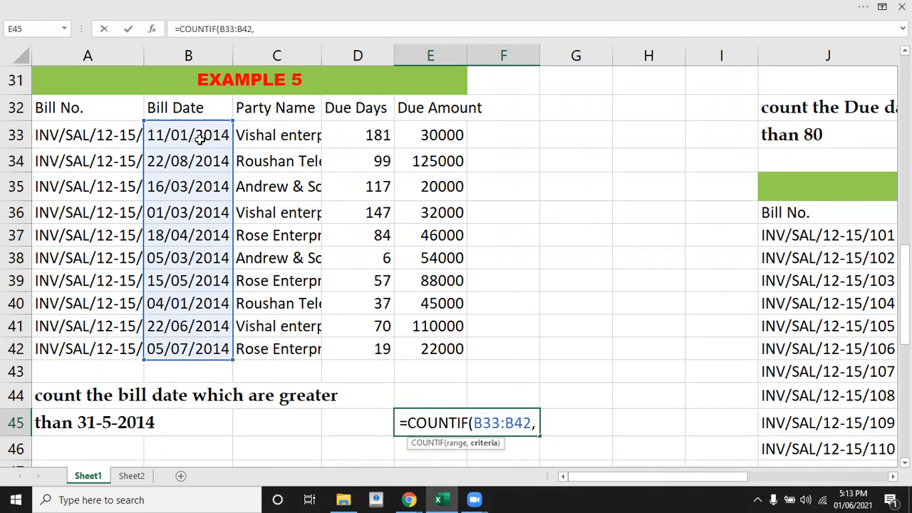
text(")
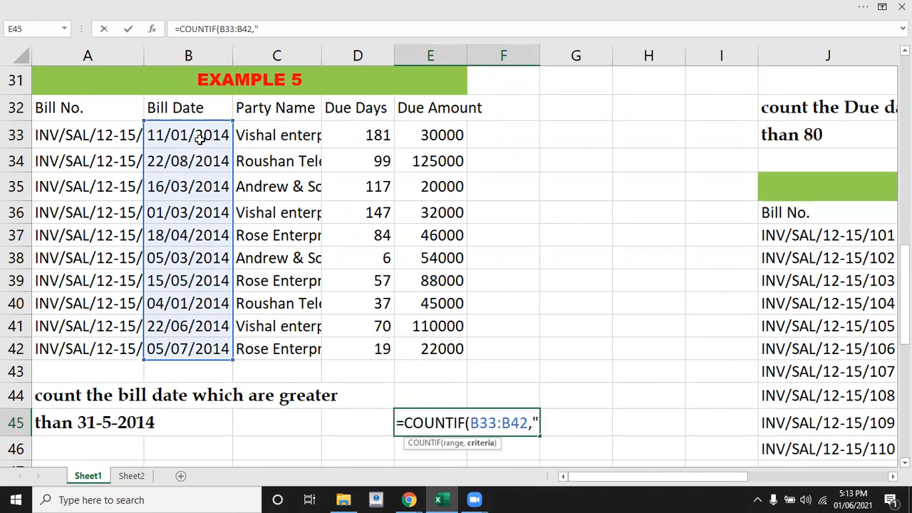
text(>)
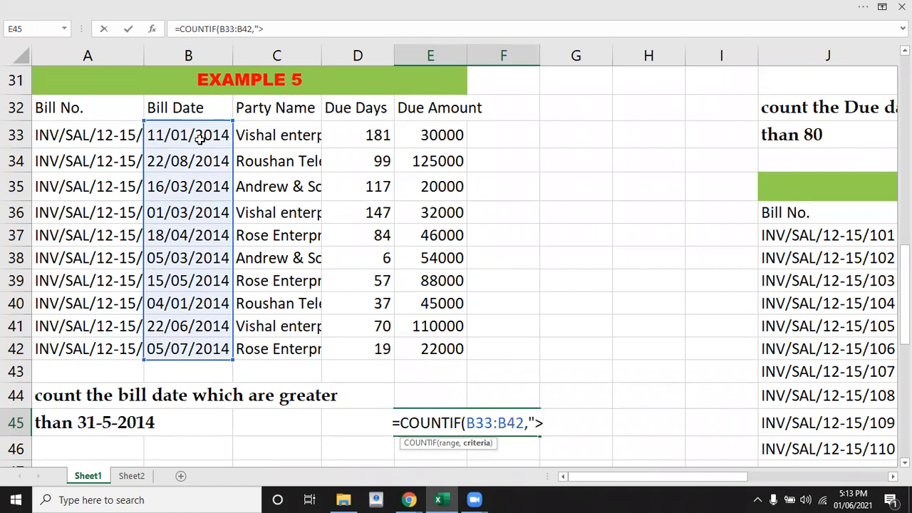
text(31-)
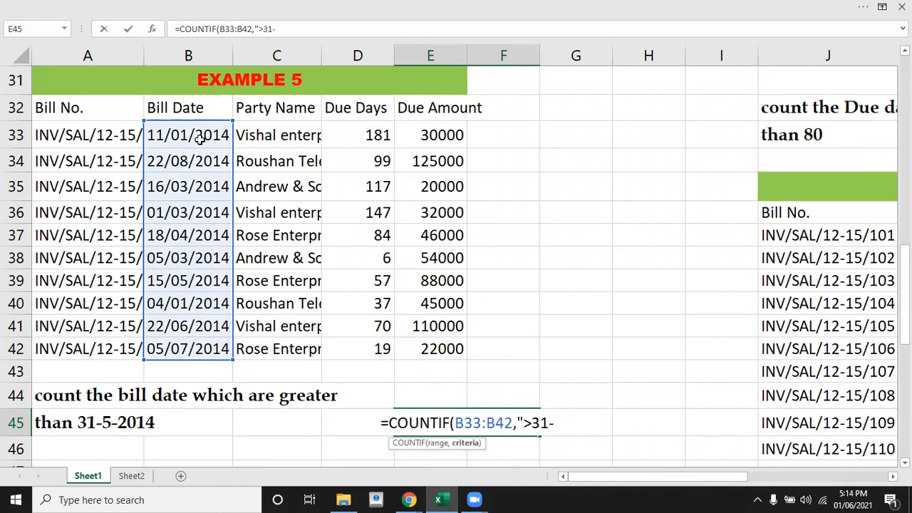
text(5-2014)
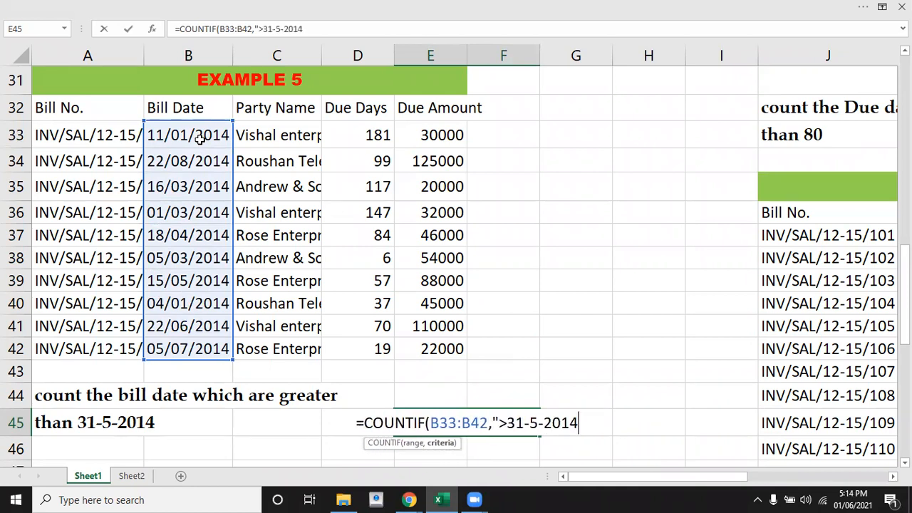
text(")
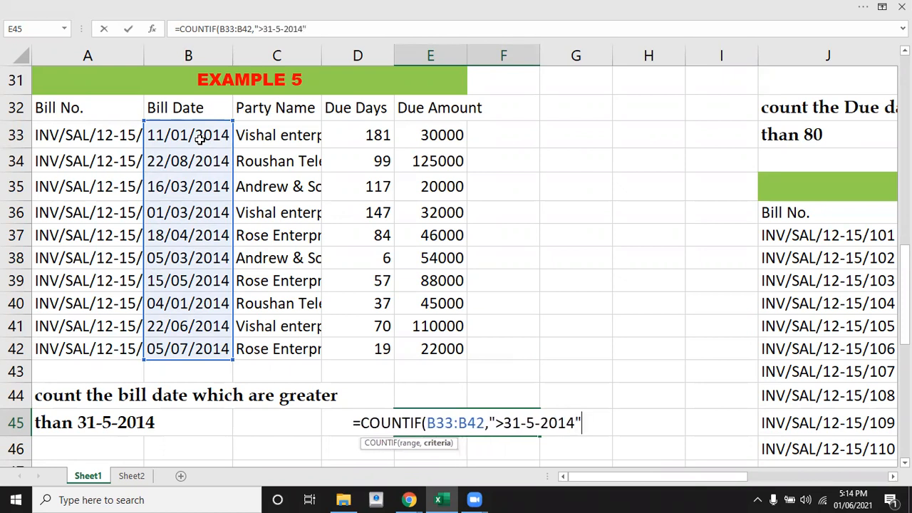
text())
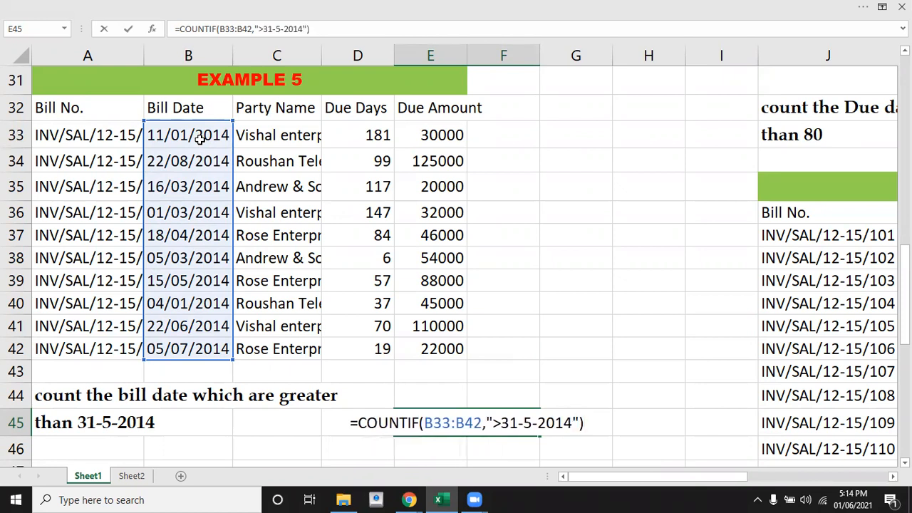
key(Return)
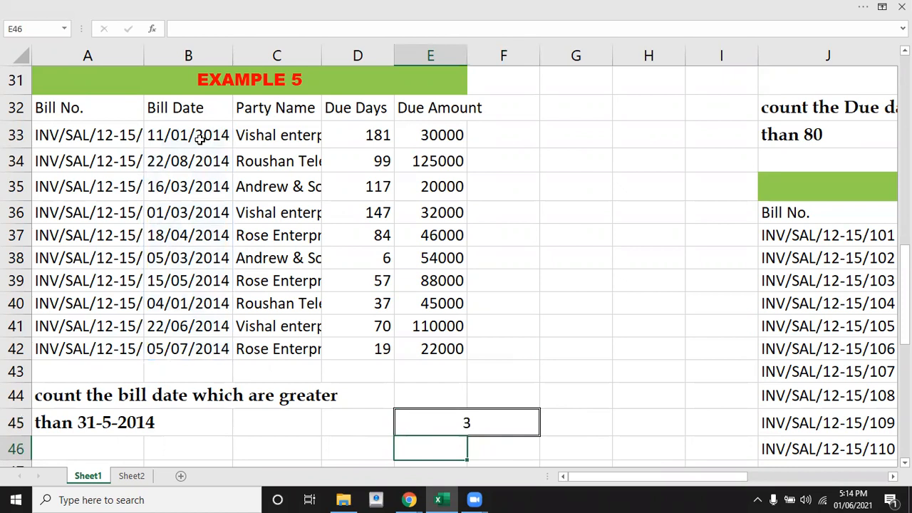
Step: Examine Example 6's bill table, its Due Amount column and the question about due amounts greater than 35000
key(Right)
key(Right)
key(Right)
key(Right)
key(Right)
key(Right)
key(Right)
key(Right)
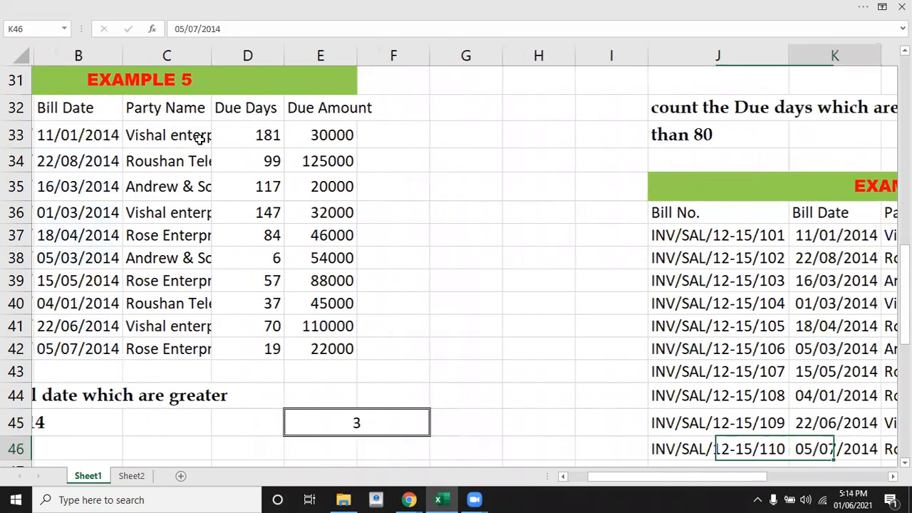
key(Right)
key(Right)
key(Down)
key(Down)
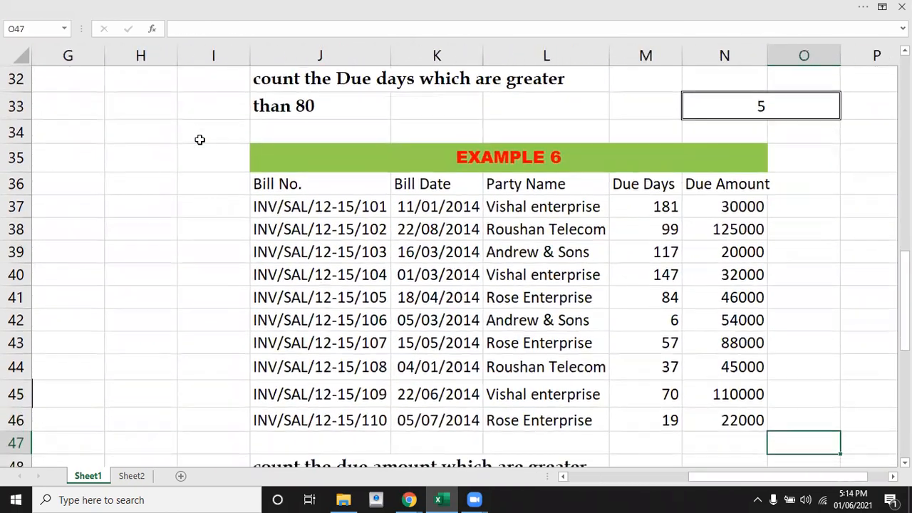
key(Down)
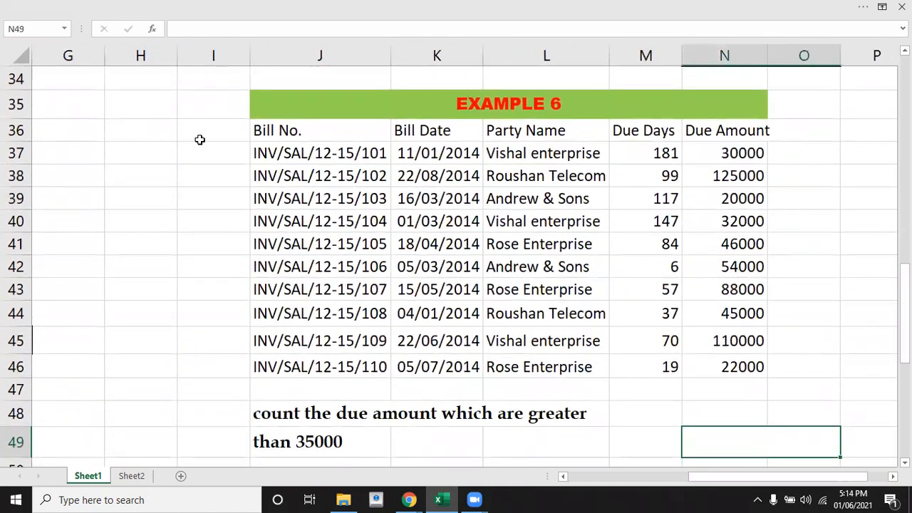
key(Down)
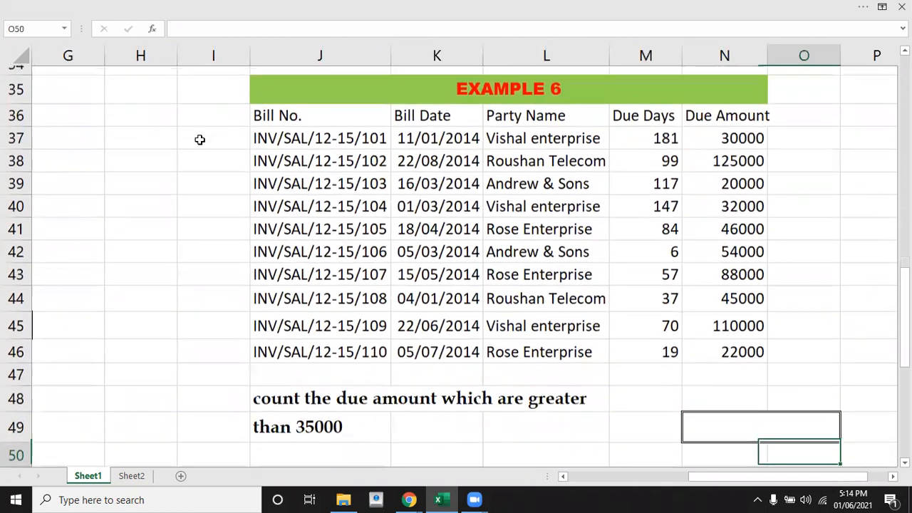
key(Up)
key(Up)
key(Up)
key(Up)
key(Up)
key(Up)
key(Up)
key(Up)
key(Up)
key(Up)
key(Up)
key(Up)
key(Up)
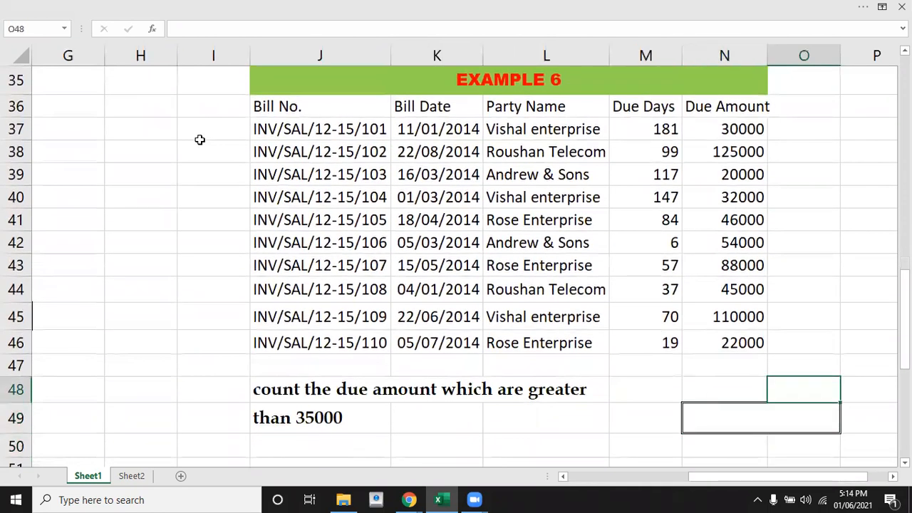
key(Left)
key(Down)
key(Down)
key(Down)
key(Down)
key(Down)
key(Down)
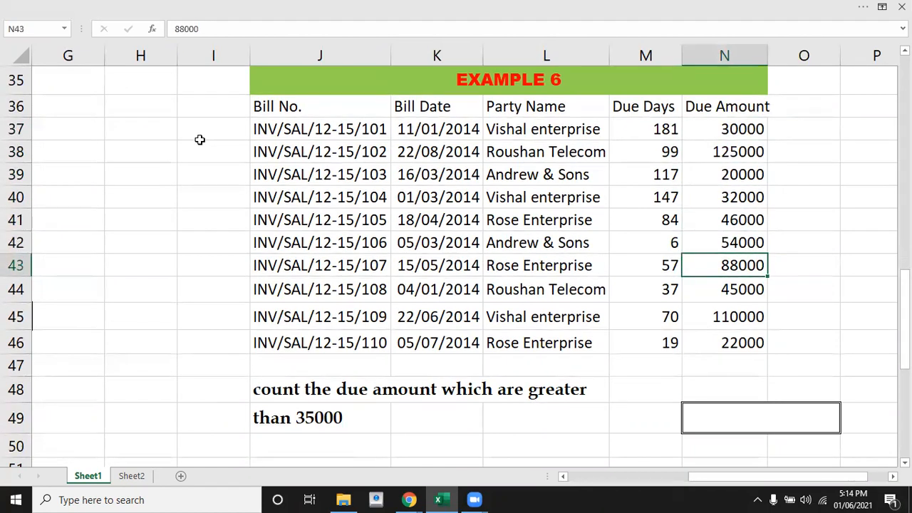
key(Down)
key(Down)
key(Down)
key(Down)
Step: Count Example 6's due amounts greater than 35000 in N49 with =COUNTIF(N37:N46,">35000")
key(Down)
key(Down)
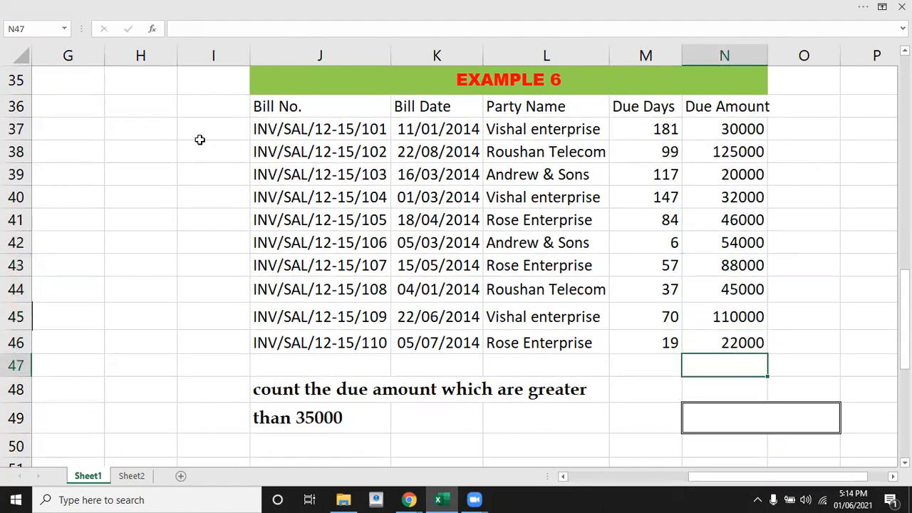
text(=countif)
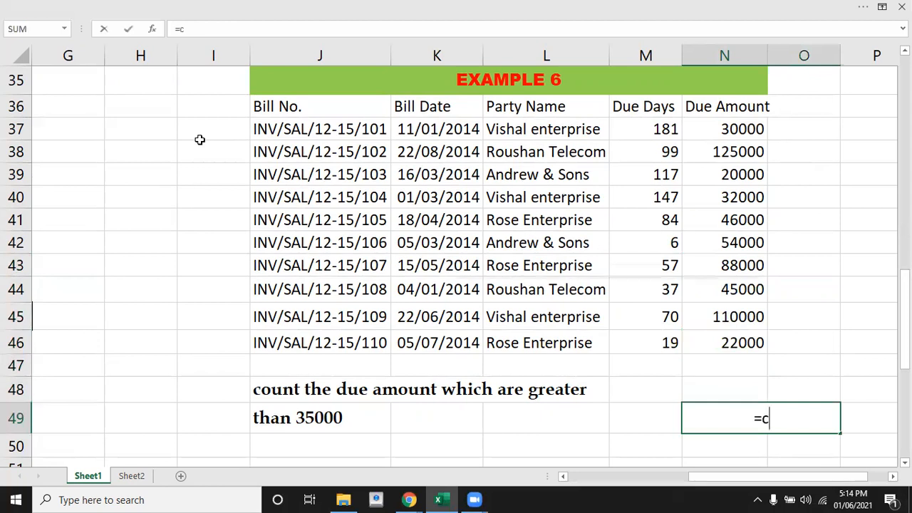
key(Tab)
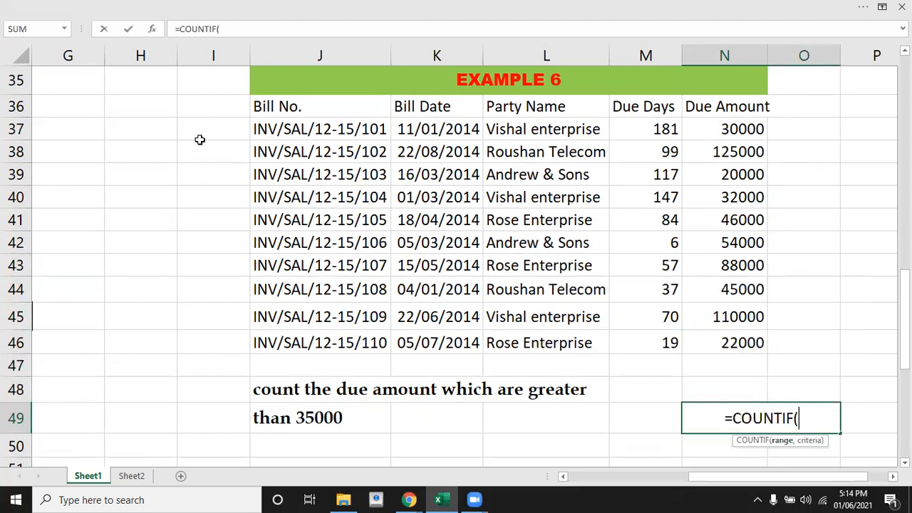
click(719, 128)
key(shift+Down)
key(shift+Down)
key(shift+Down)
key(shift+Down)
key(shift+Down)
key(shift+Down)
key(shift+Down)
key(shift+Down)
key(shift+Down)
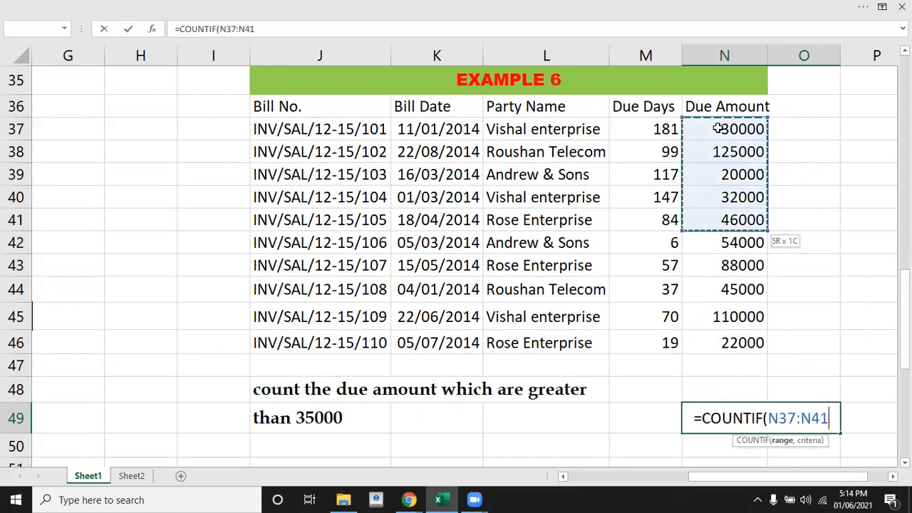
text(,)
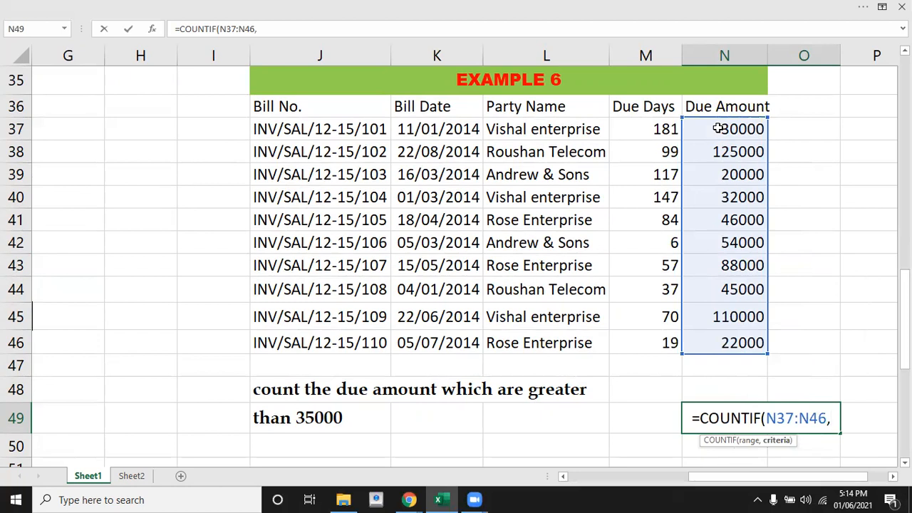
text(")
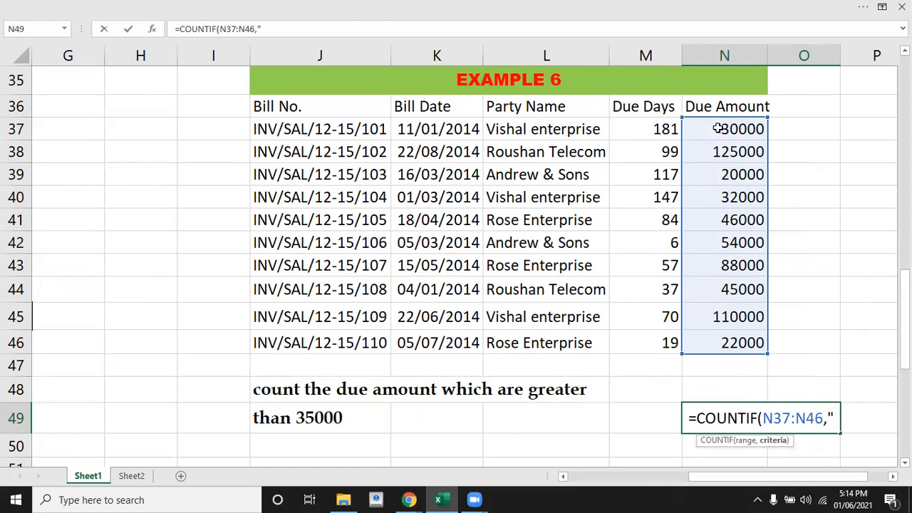
text(>35)
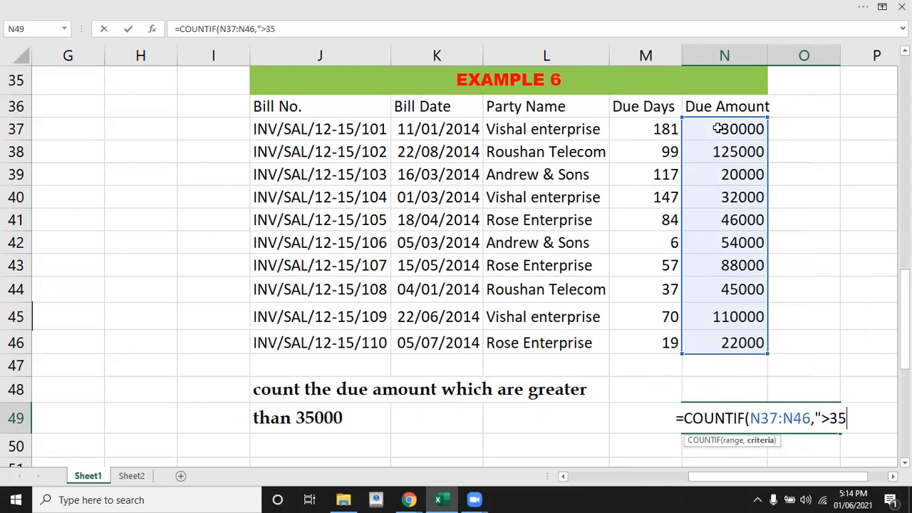
text(000"))
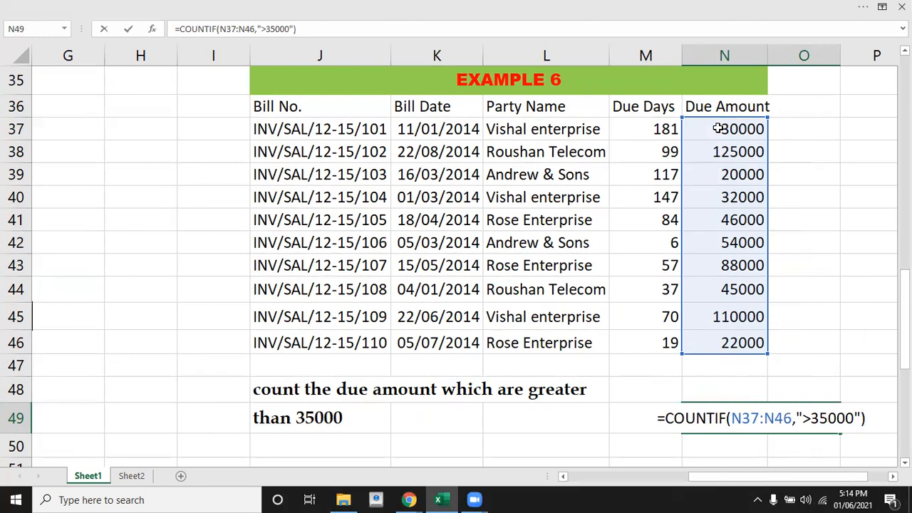
key(Return)
Step: Examine Example 7's bill table and the question about due amounts greater than 35000 and less than 100000
key(Left)
key(Left)
key(Left)
key(Left)
key(Left)
key(Left)
key(Left)
key(Left)
key(Left)
key(Left)
key(Left)
key(Left)
key(Left)
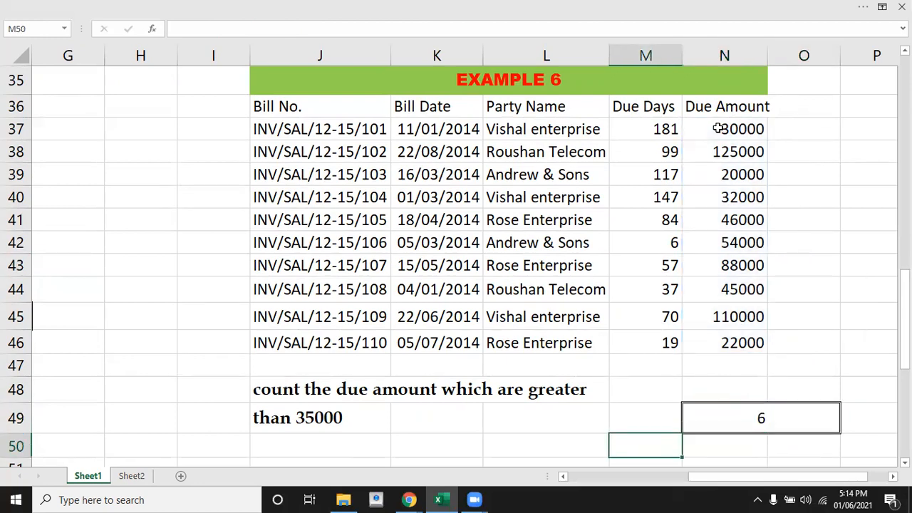
key(Down)
key(Down)
key(Down)
key(Down)
key(Down)
key(Down)
key(Down)
key(Down)
key(Down)
key(Down)
key(Down)
key(Down)
key(Down)
key(Down)
key(Down)
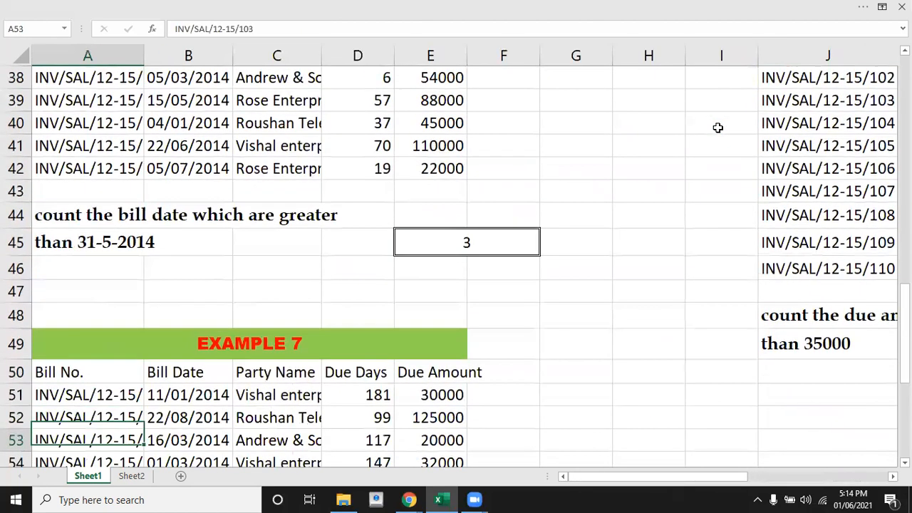
key(Up)
key(Up)
key(Up)
key(Up)
key(Up)
key(Up)
key(Up)
key(Up)
key(Up)
key(Up)
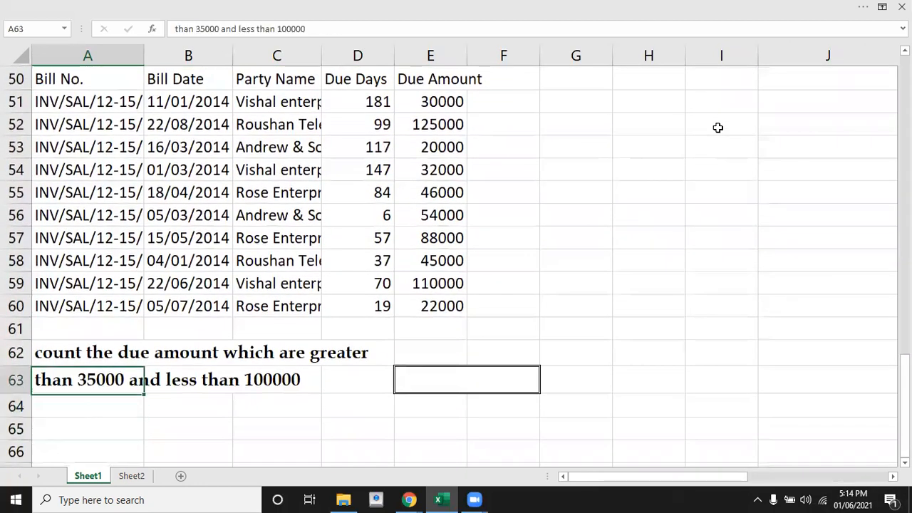
key(Up)
key(Up)
key(Up)
key(Up)
key(Up)
key(Up)
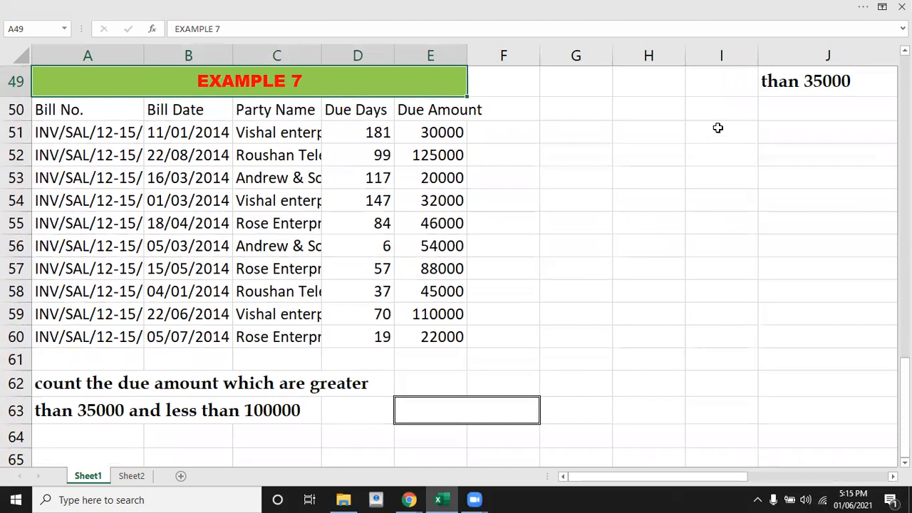
click(295, 215)
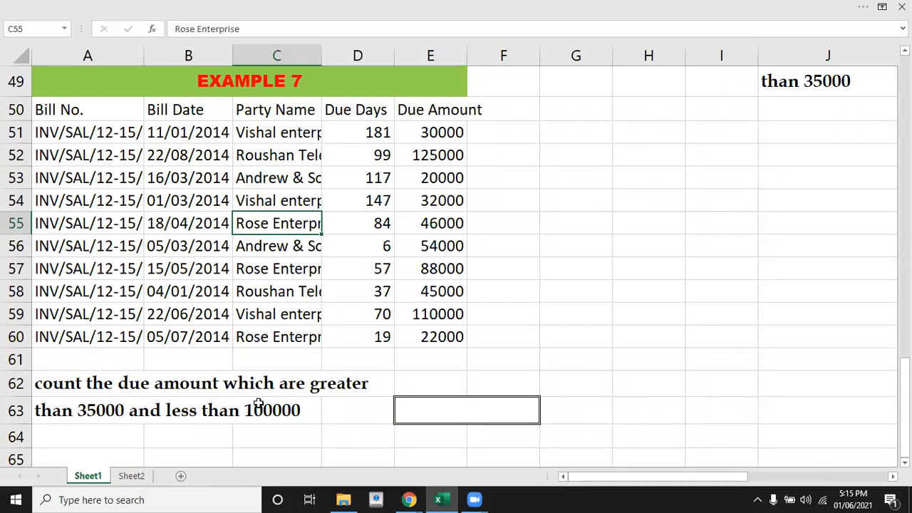
Step: Start a COUNTIFS formula in Example 7's answer cell E63 with range E51:E60 and first criterion ">35000"
click(453, 413)
text(=co)
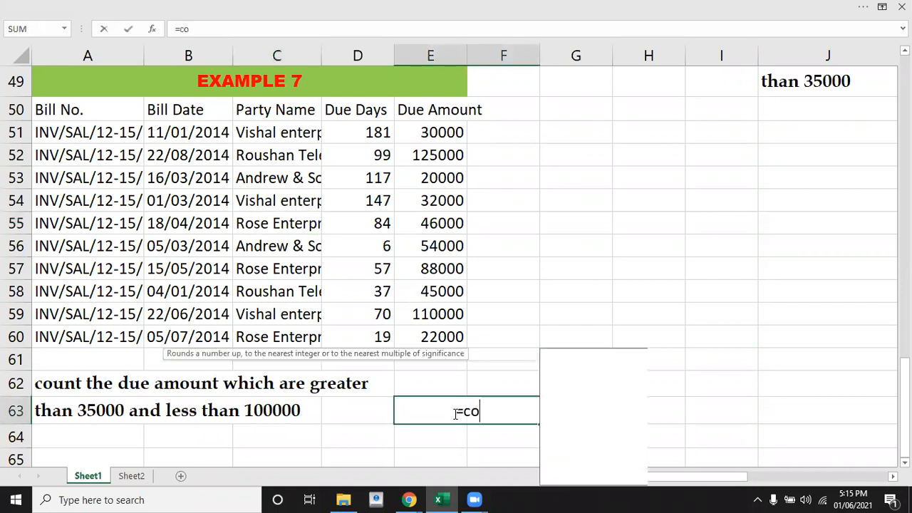
text(untifs)
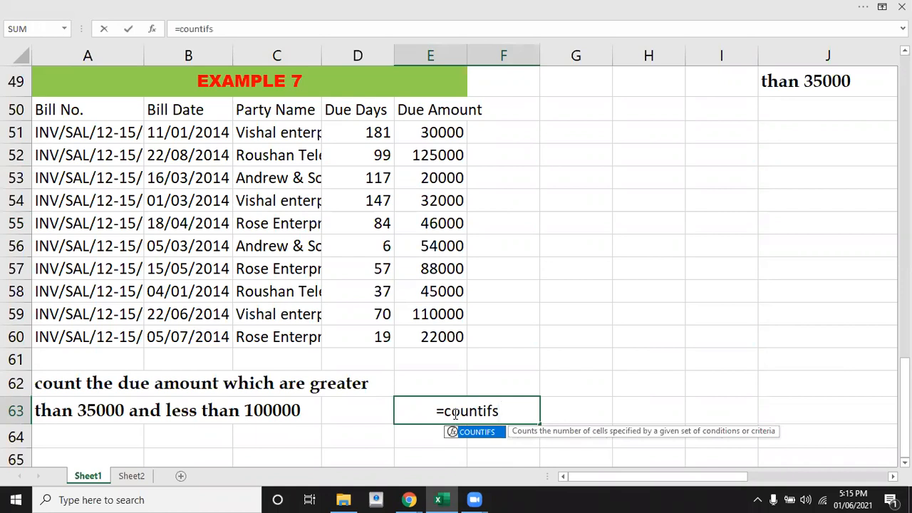
key(Tab)
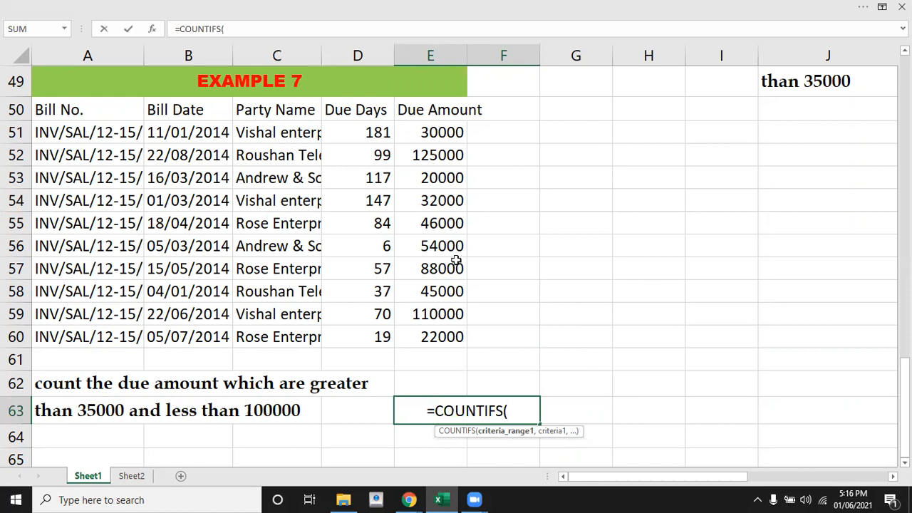
drag(439, 130, 439, 337)
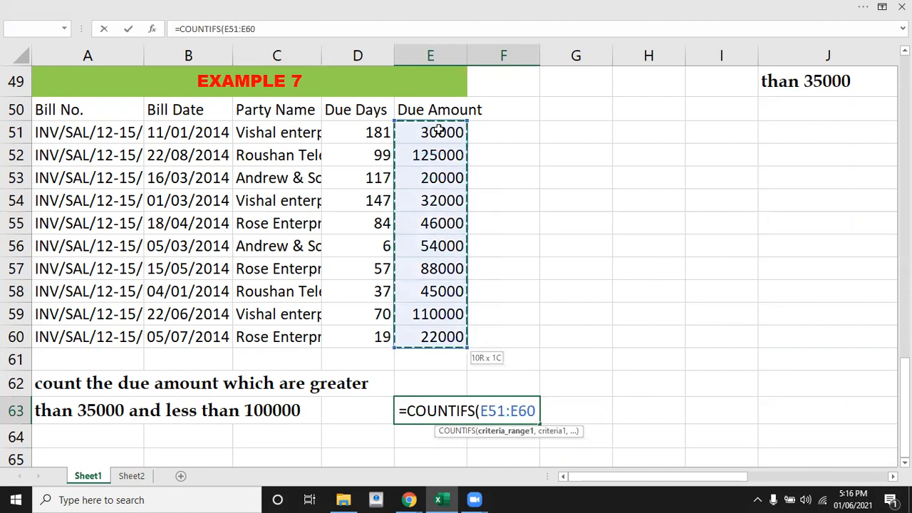
text(,)
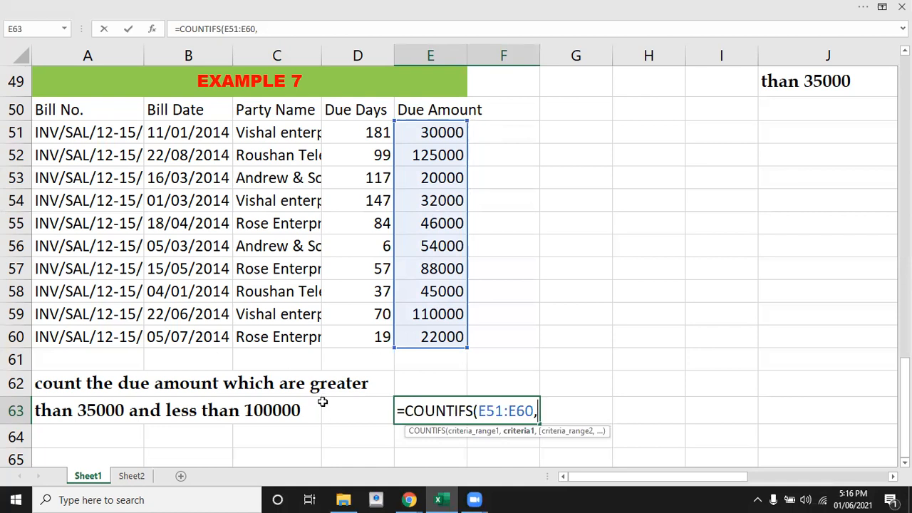
text(">35000)
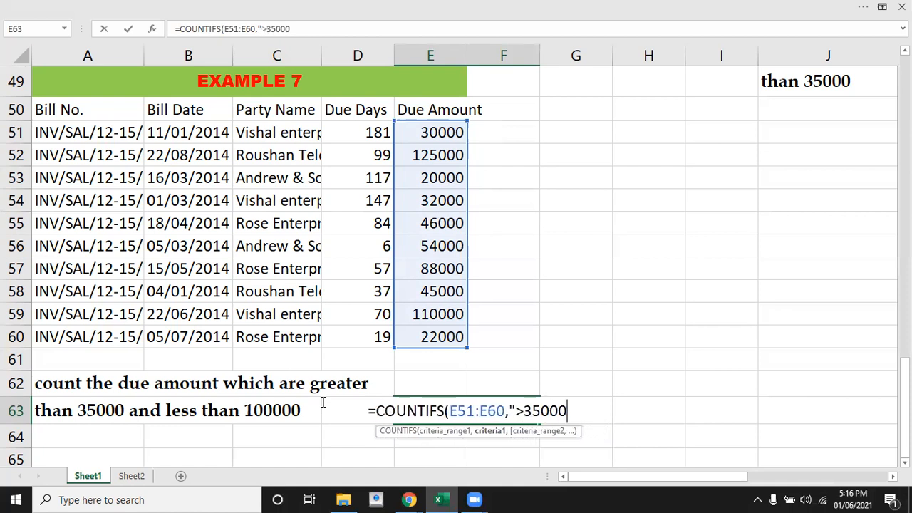
text(")
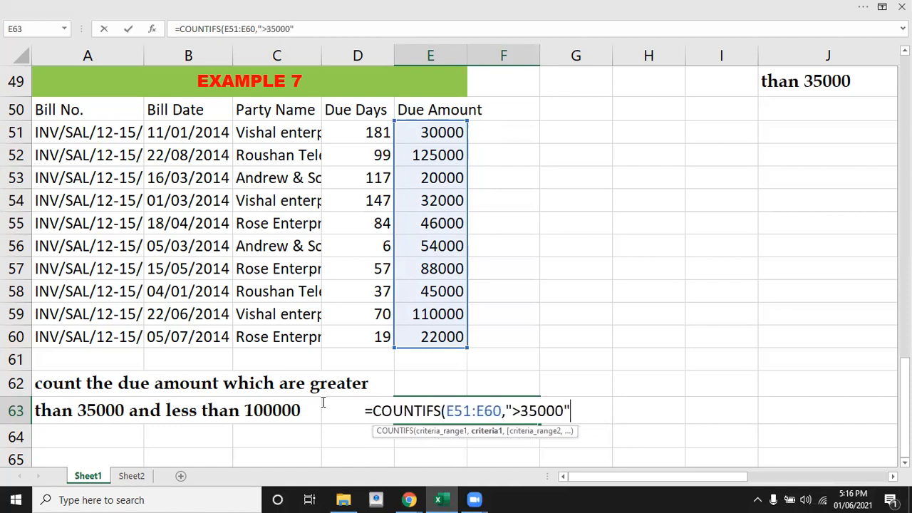
Step: Add the second condition, range E51:E60 with criterion "<100000", and complete the COUNTIFS formula in E63
text(,)
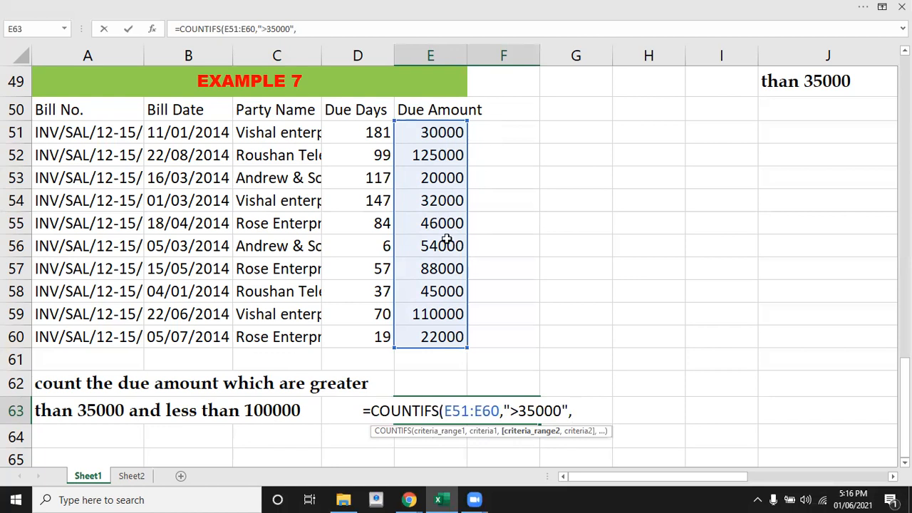
click(447, 132)
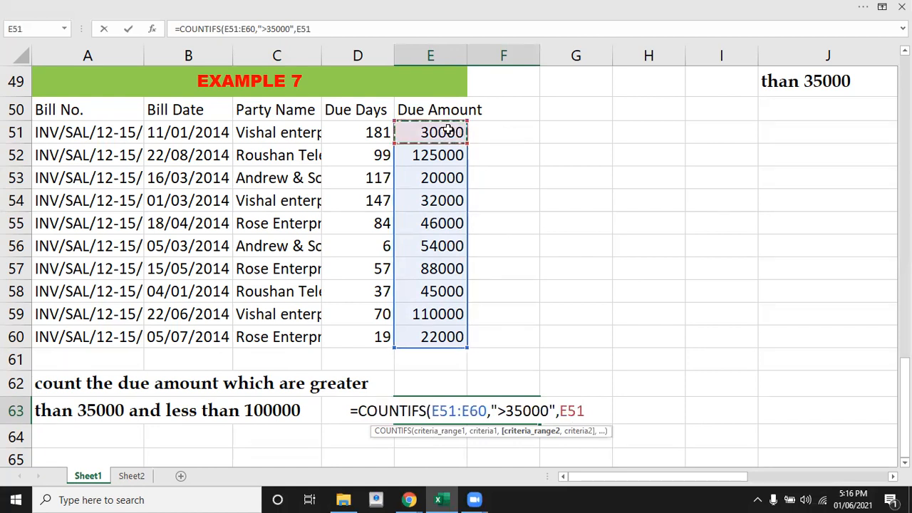
key(shift+Down)
key(shift+Down)
key(shift+Down)
key(shift+Down)
key(shift+Down)
key(shift+Down)
key(shift+Down)
key(shift+Down)
key(shift+Down)
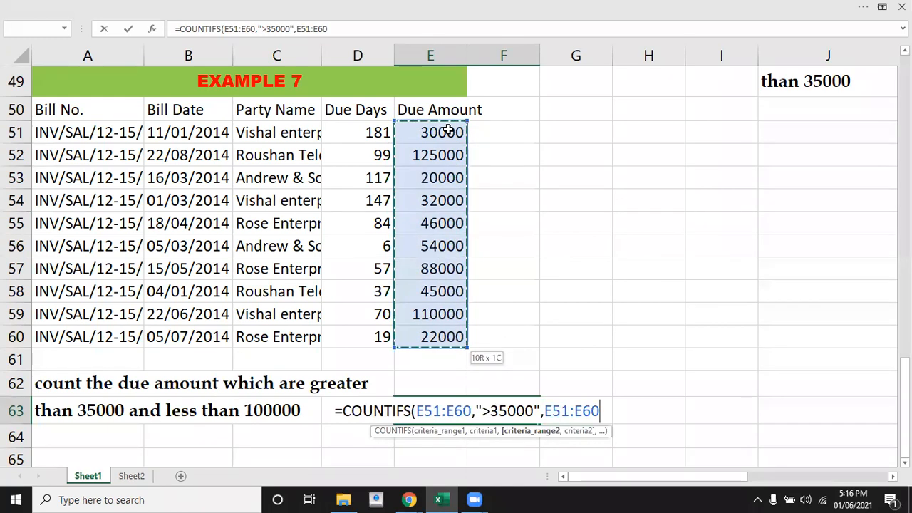
text(,)
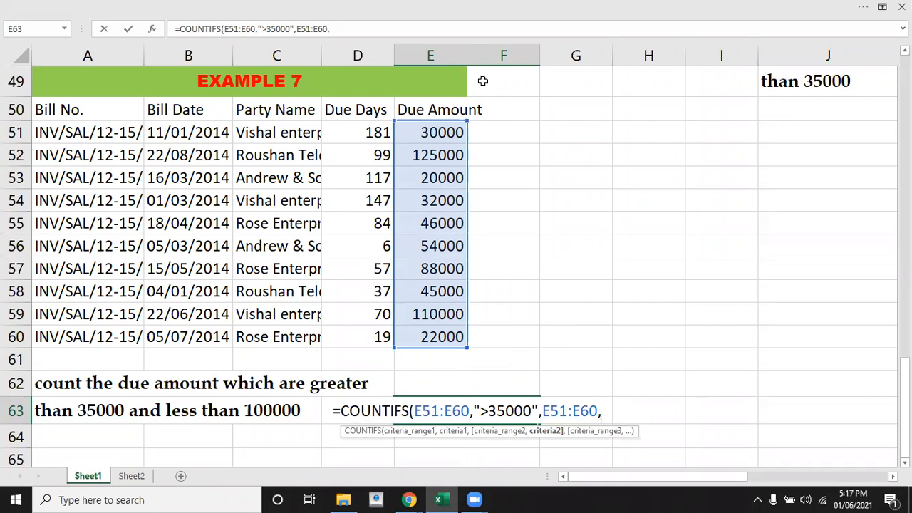
text("<)
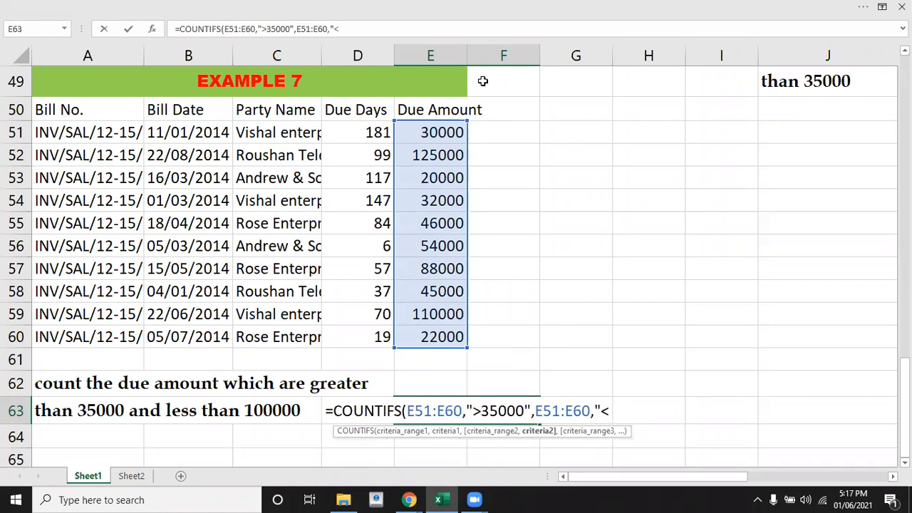
text(100000")
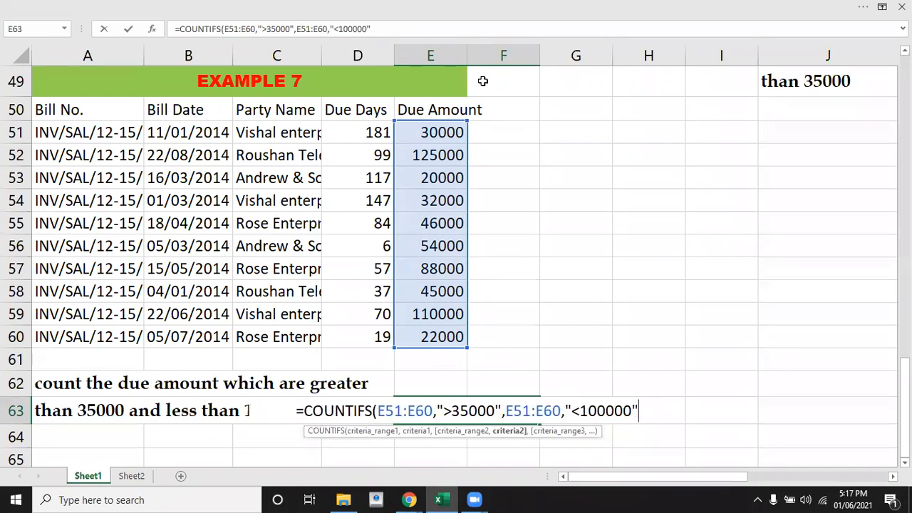
text())
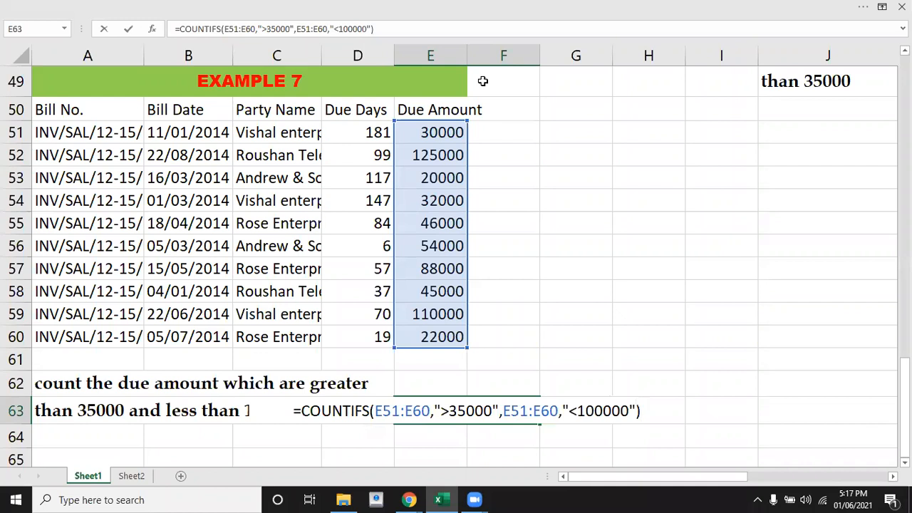
key(Return)
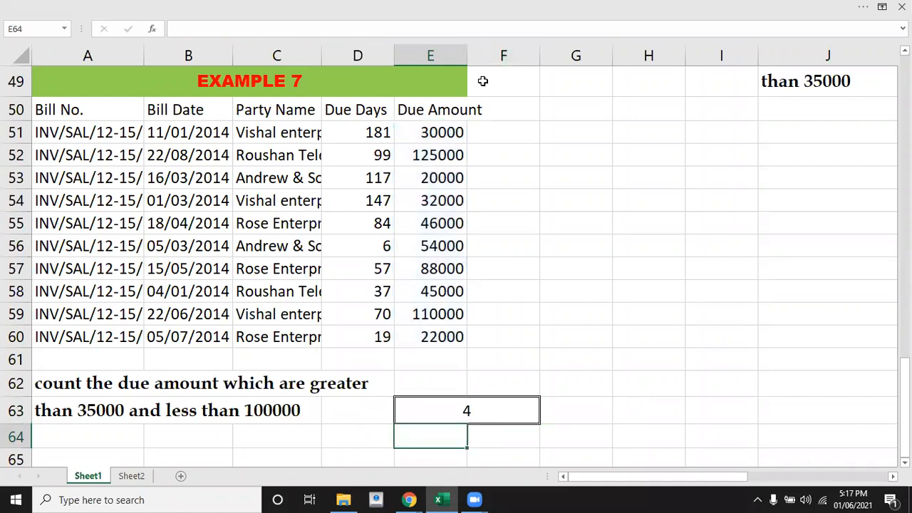
click(458, 406)
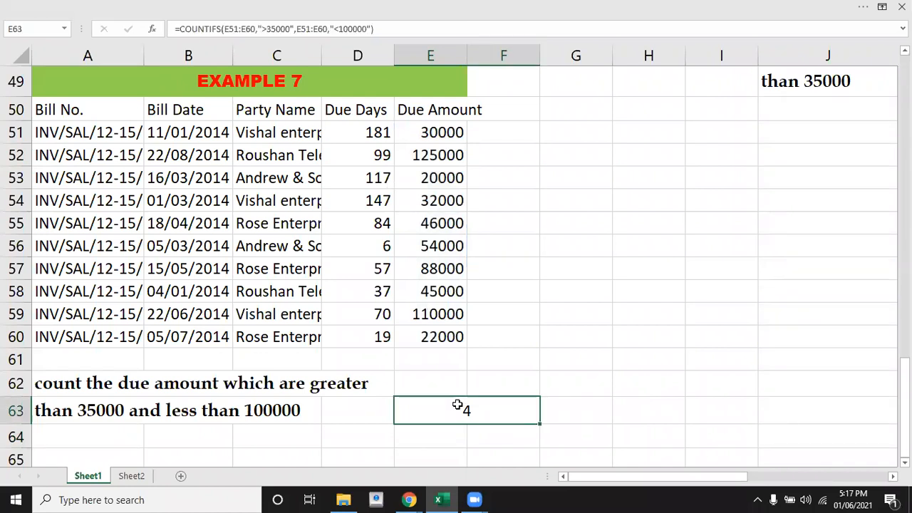
click(496, 383)
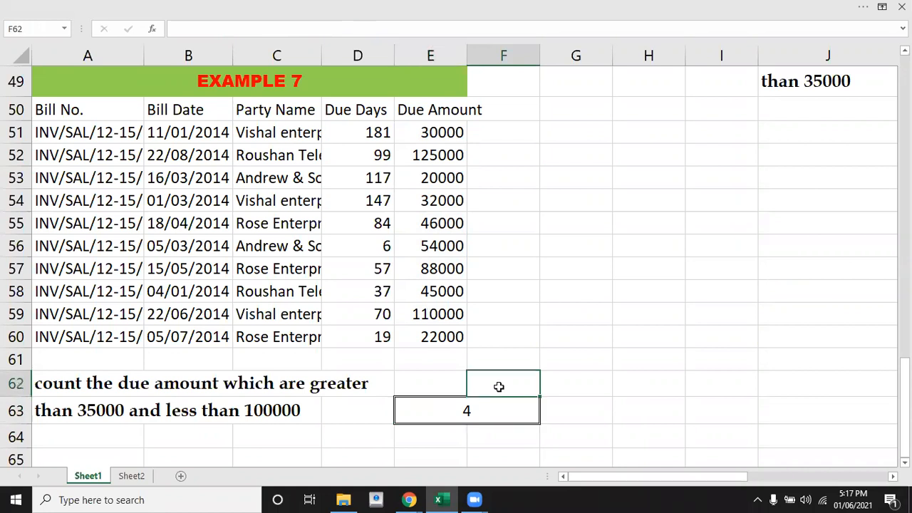
click(462, 349)
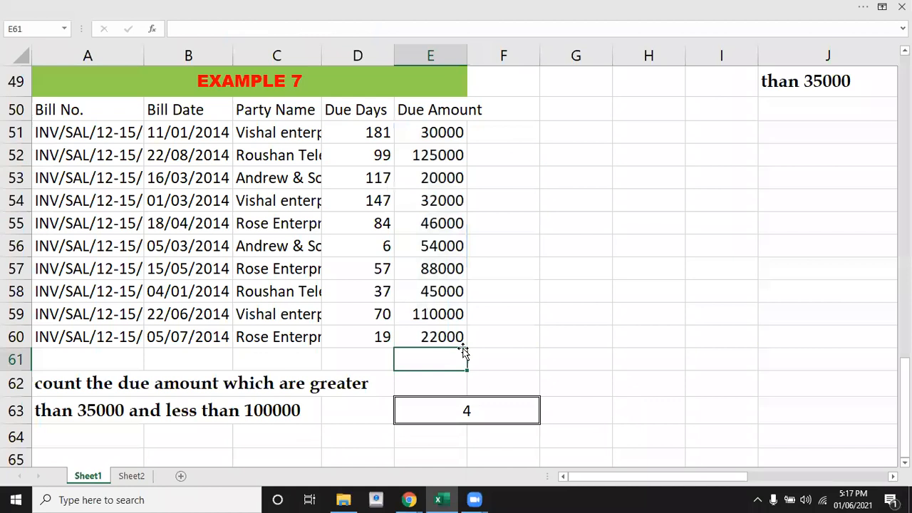
Step: Switch to Sheet2 and zoom its date table in to 150%
click(132, 476)
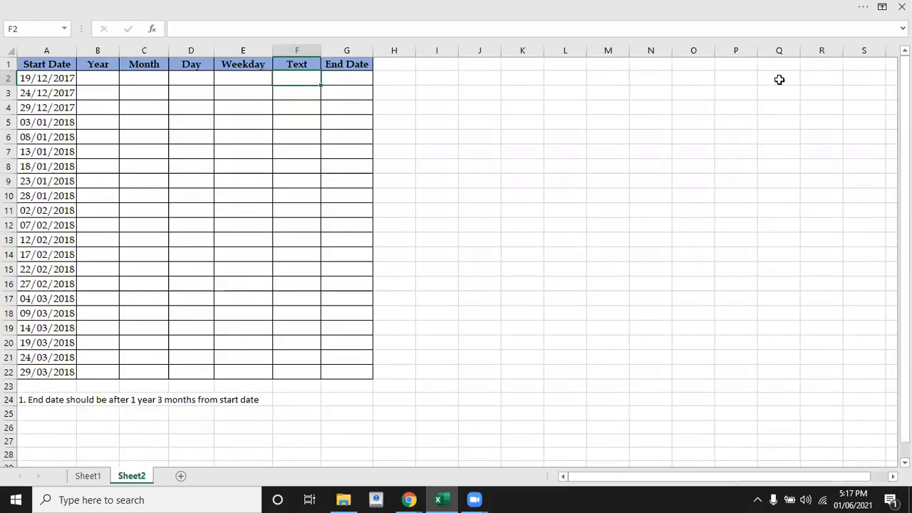
click(862, 6)
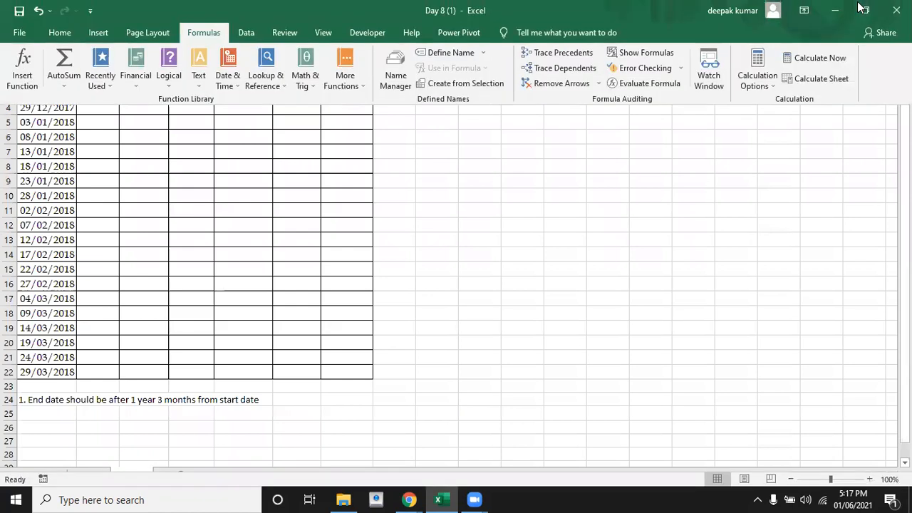
click(870, 478)
click(870, 479)
click(871, 479)
click(871, 479)
click(870, 479)
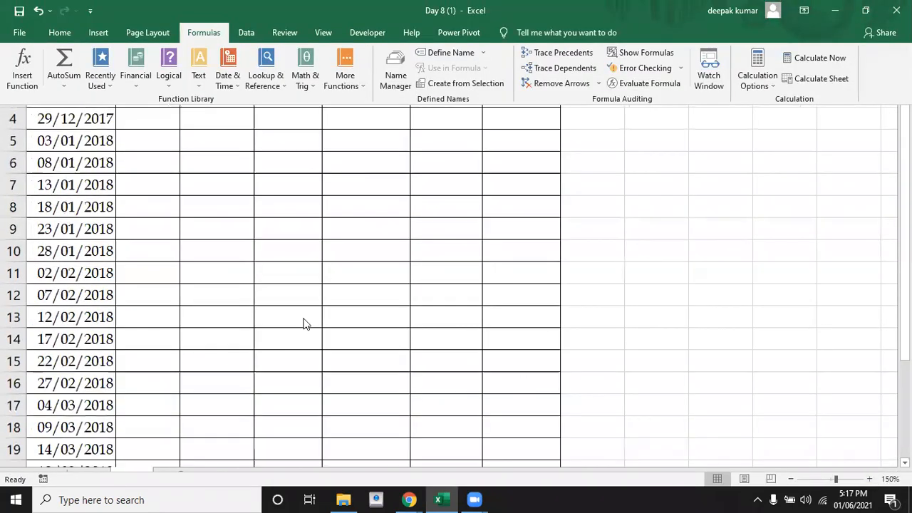
Step: Examine Sheet2's column headings and the list of start dates in column A
click(301, 318)
click(302, 318)
key(Up)
key(Up)
key(Up)
key(Up)
key(Up)
key(Up)
key(Up)
key(Up)
key(Up)
key(Up)
key(Up)
key(Up)
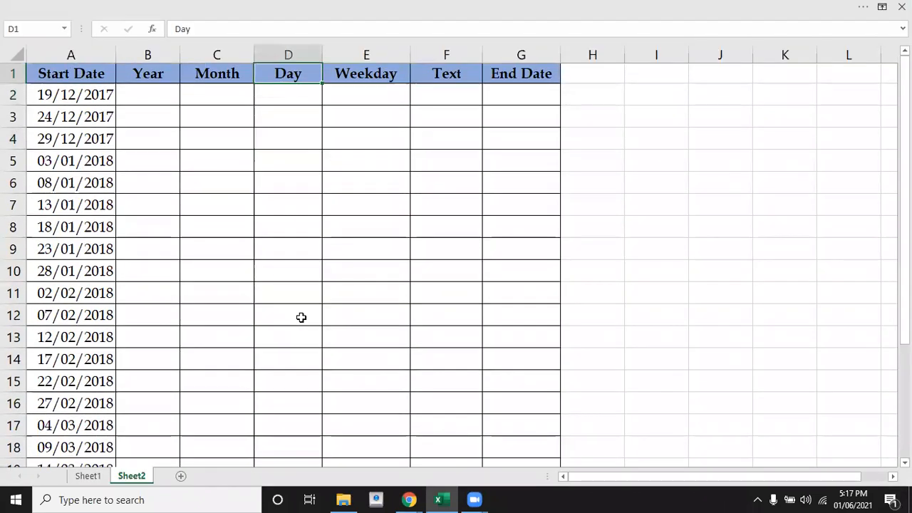
key(Left)
key(Left)
key(Left)
key(Down)
key(Down)
key(Down)
key(Down)
key(Down)
key(Down)
key(Down)
key(Down)
key(Down)
key(Down)
key(Down)
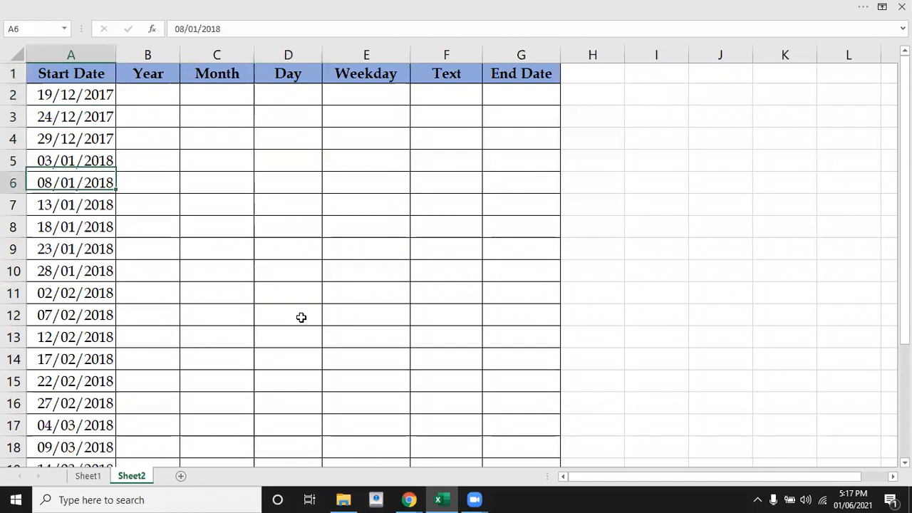
key(Up)
key(Up)
key(Up)
key(Up)
key(Up)
key(Up)
key(Up)
key(Up)
key(Up)
key(Up)
key(Up)
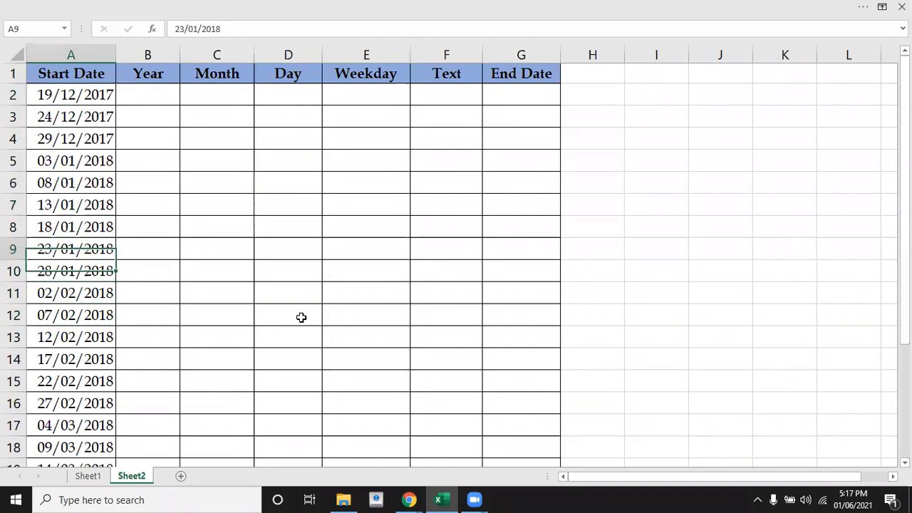
Step: Extract the year of the first start date in B2 with =YEAR(A2)
key(Right)
key(Down)
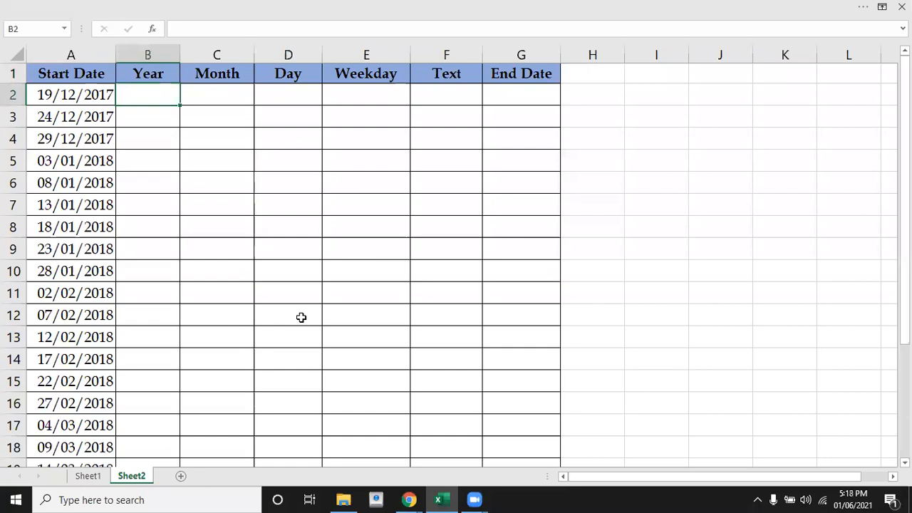
click(85, 102)
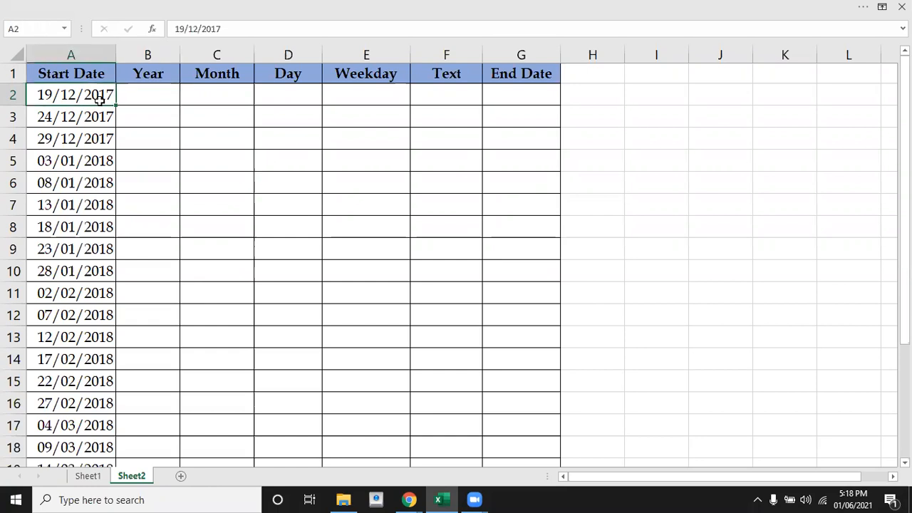
click(137, 94)
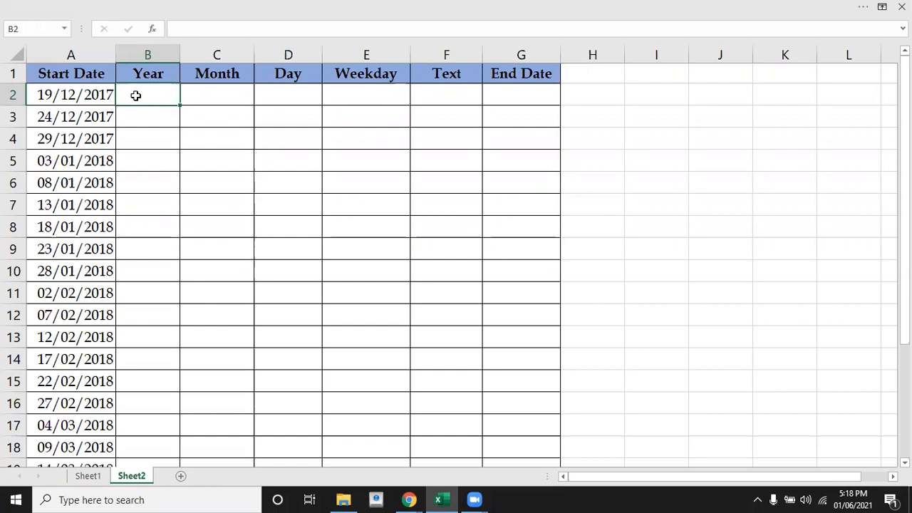
text(=year)
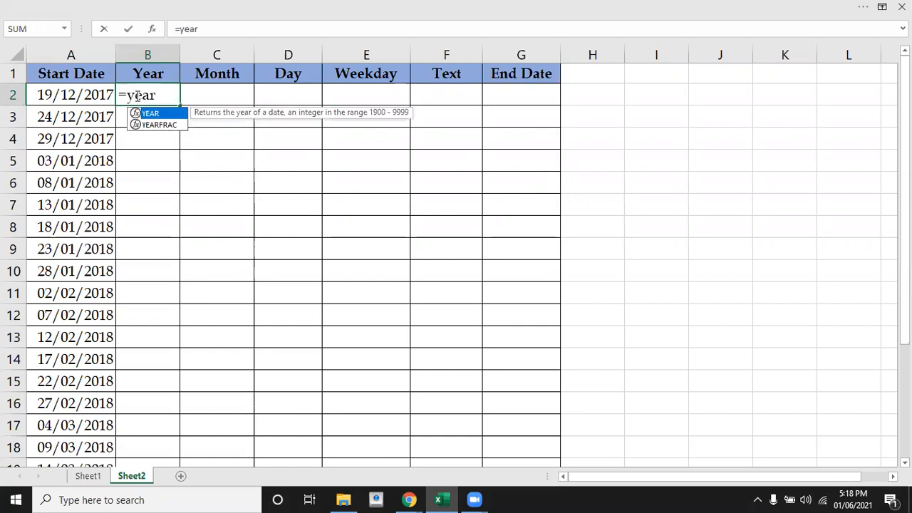
key(Tab)
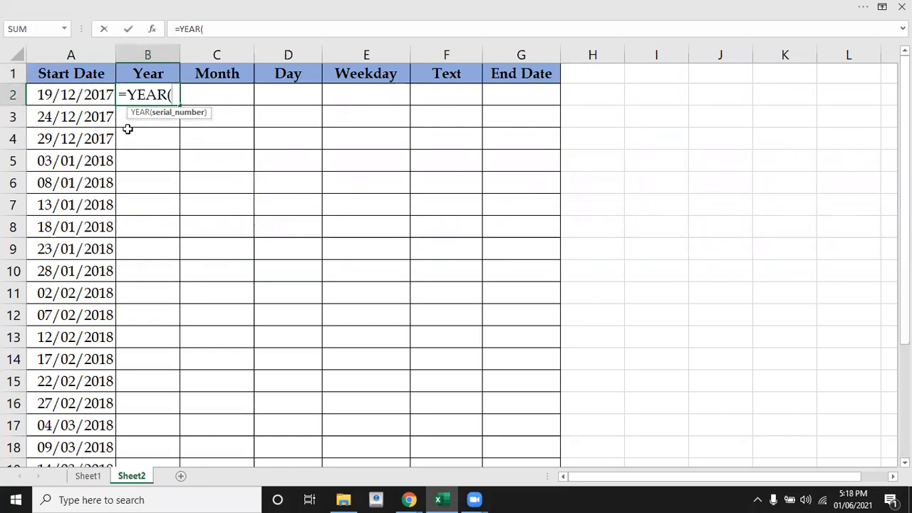
click(84, 94)
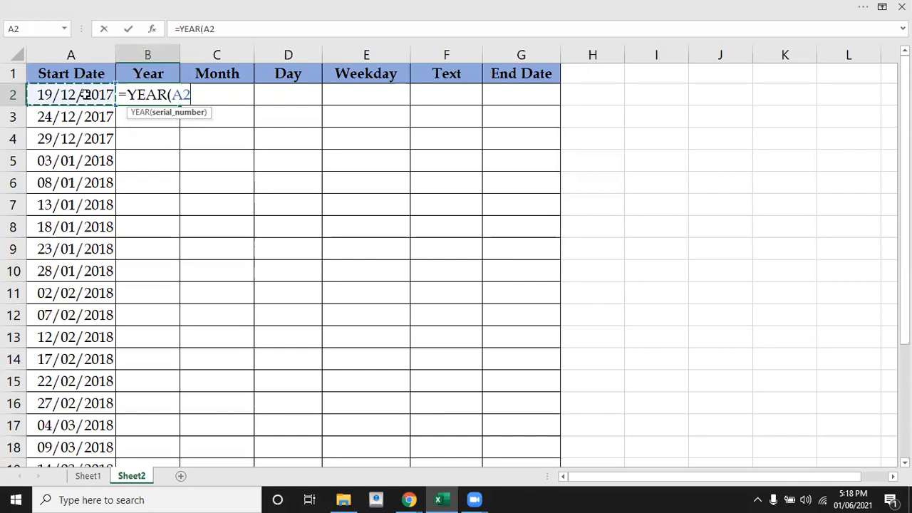
text())
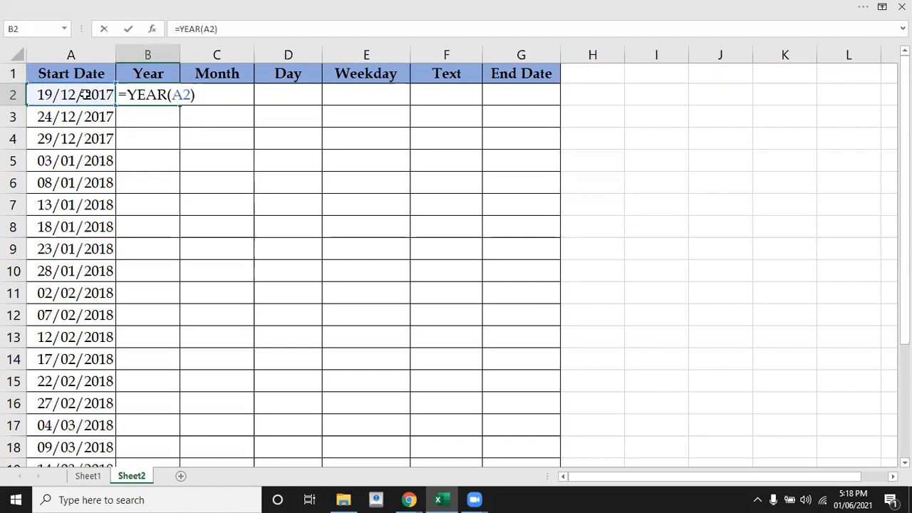
key(Return)
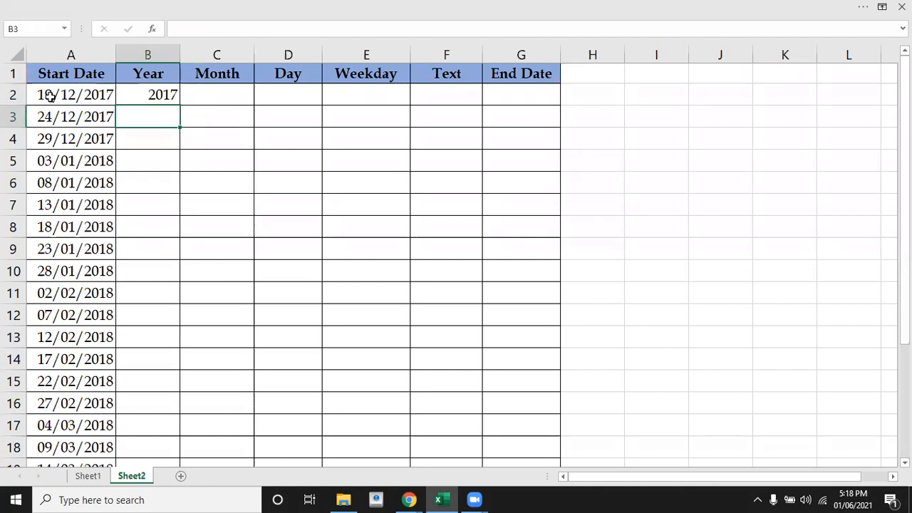
click(162, 96)
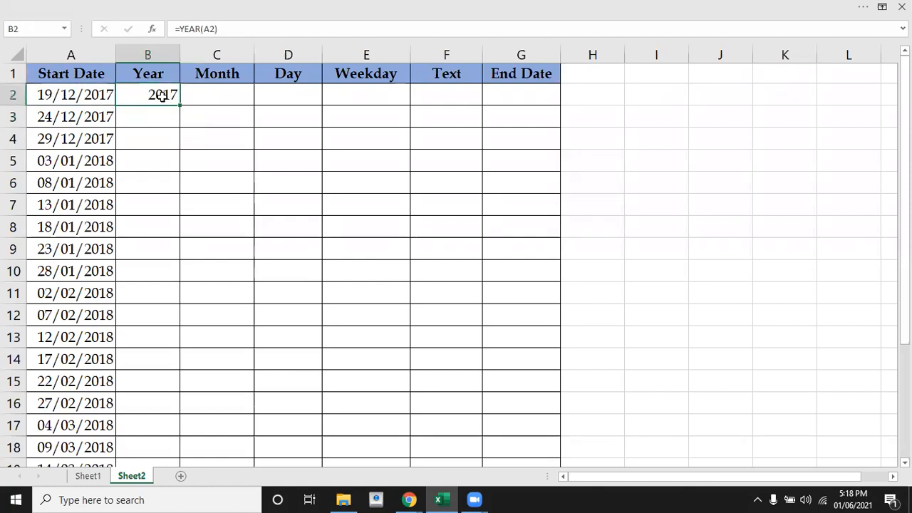
Step: Extract the month of the first start date in C2 with =MONTH(A2)
click(215, 95)
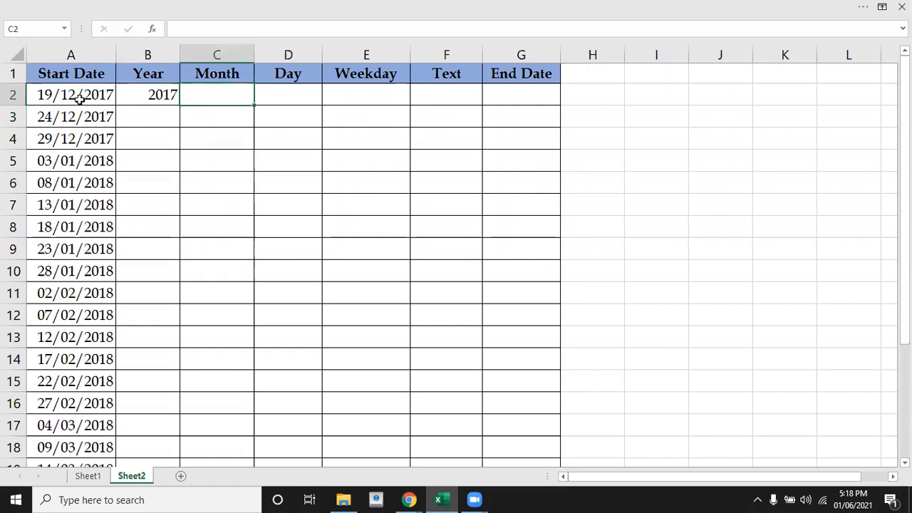
text(=month)
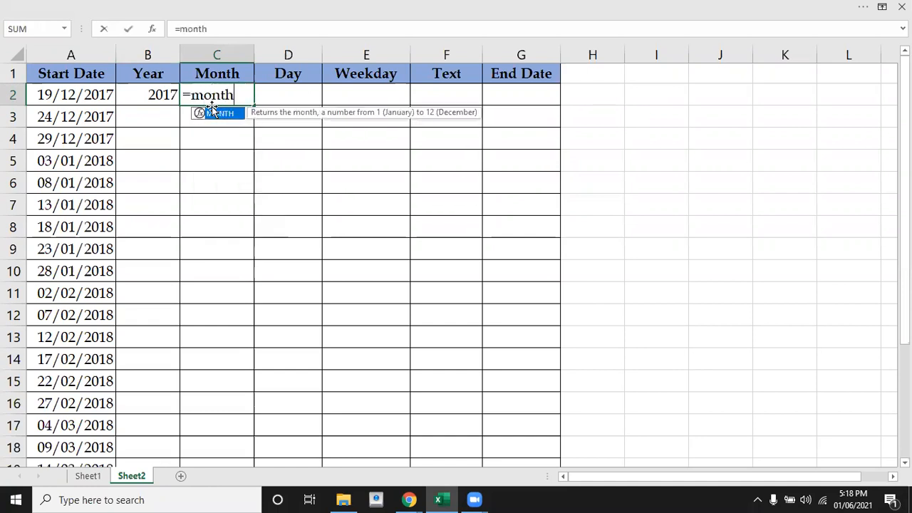
key(Tab)
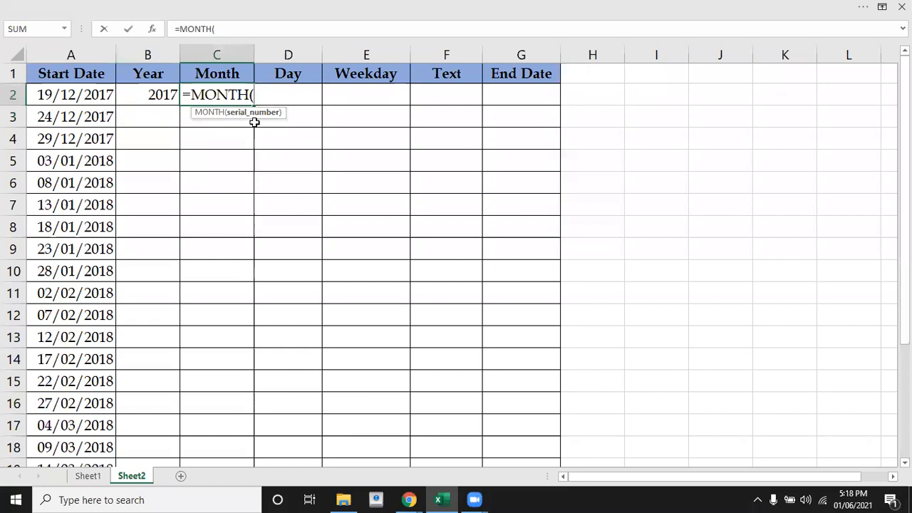
click(79, 95)
text())
key(Return)
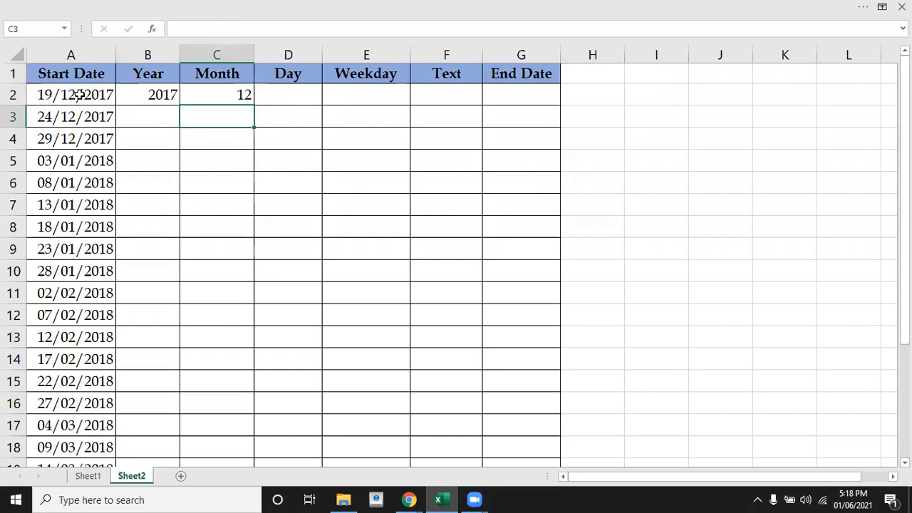
click(215, 95)
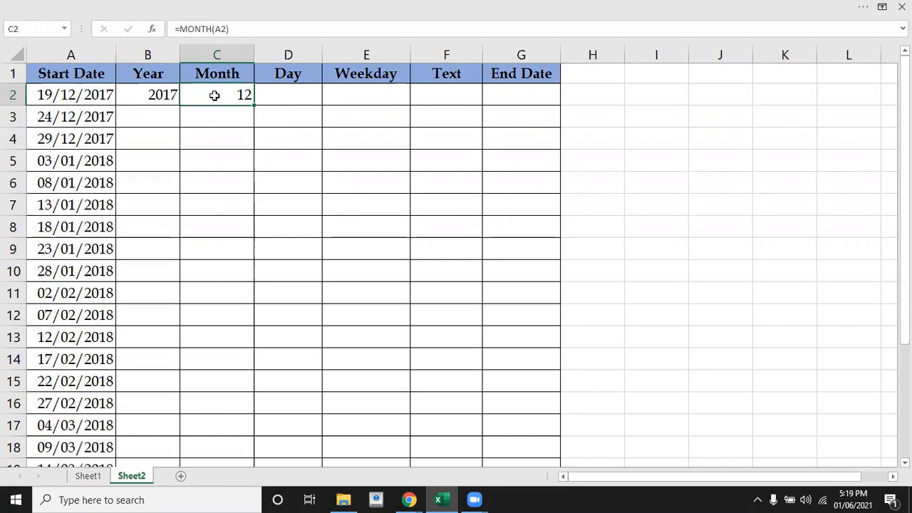
Step: Extract the day of the first start date in D2 with =DAY(A2)
click(286, 97)
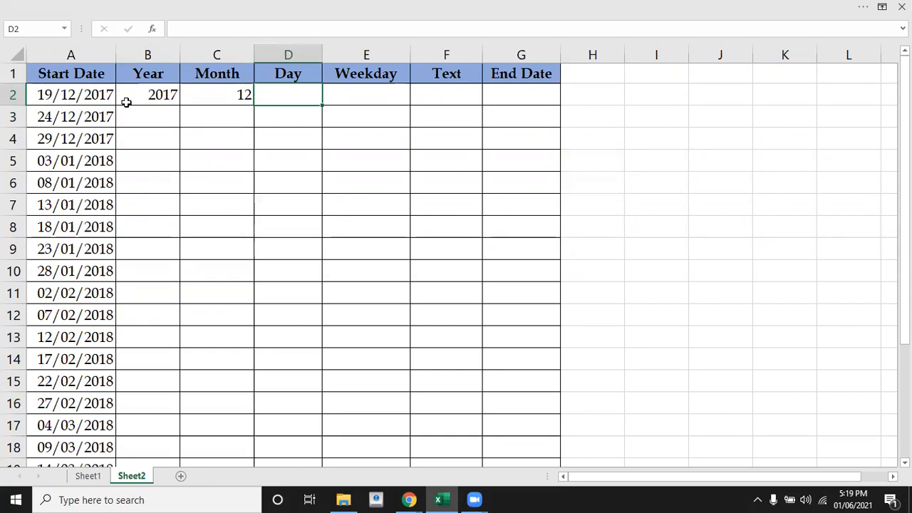
text(=day)
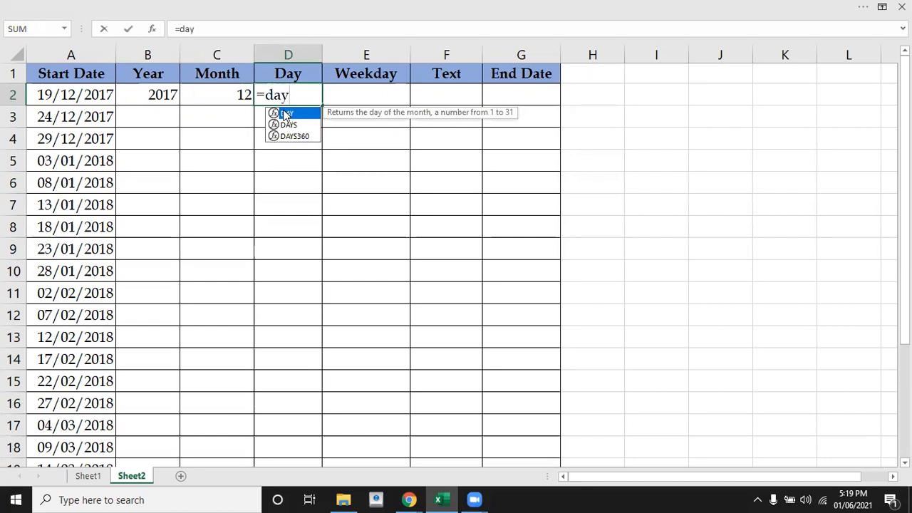
double_click(286, 114)
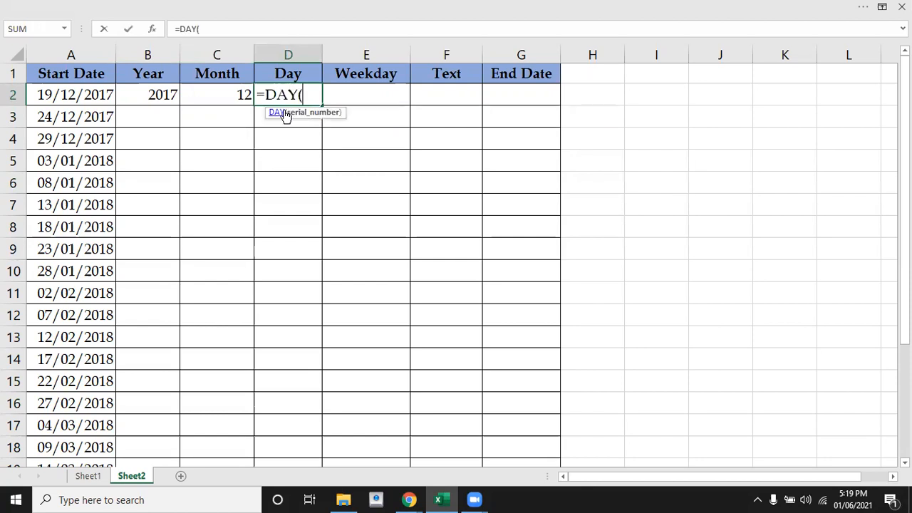
click(78, 99)
text())
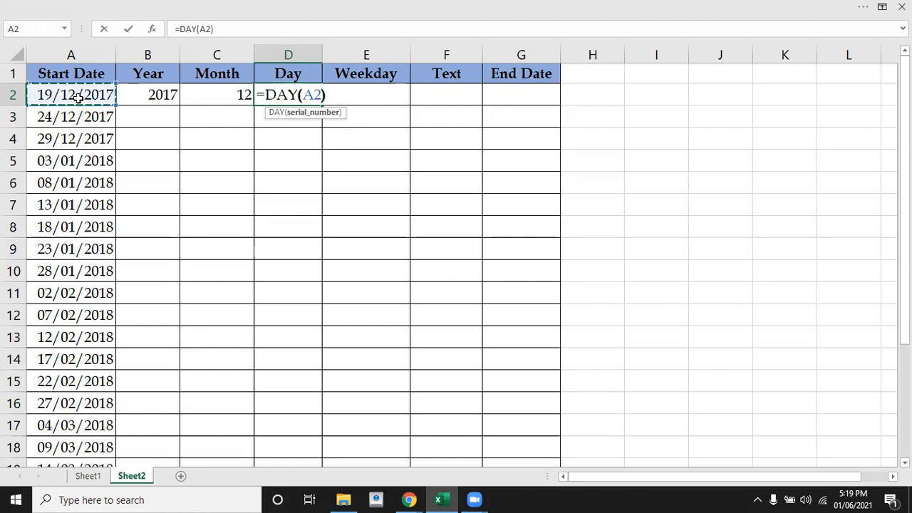
key(Return)
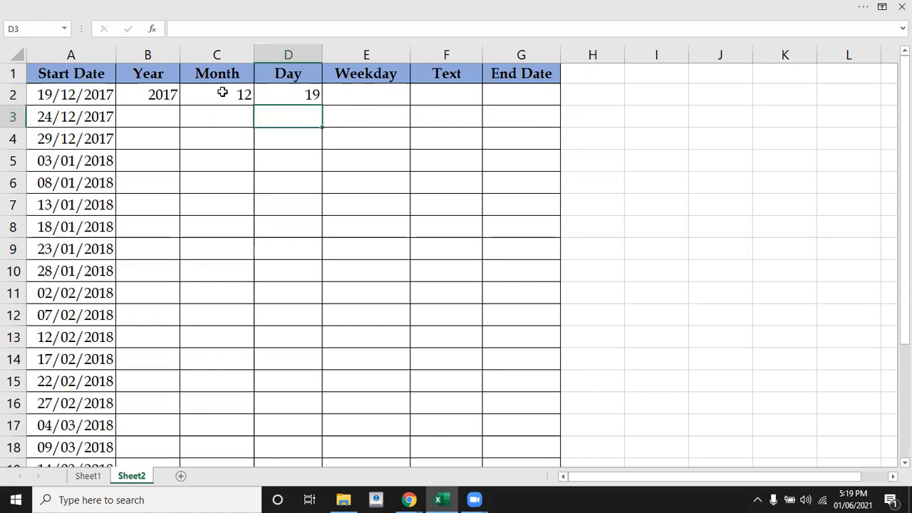
click(141, 94)
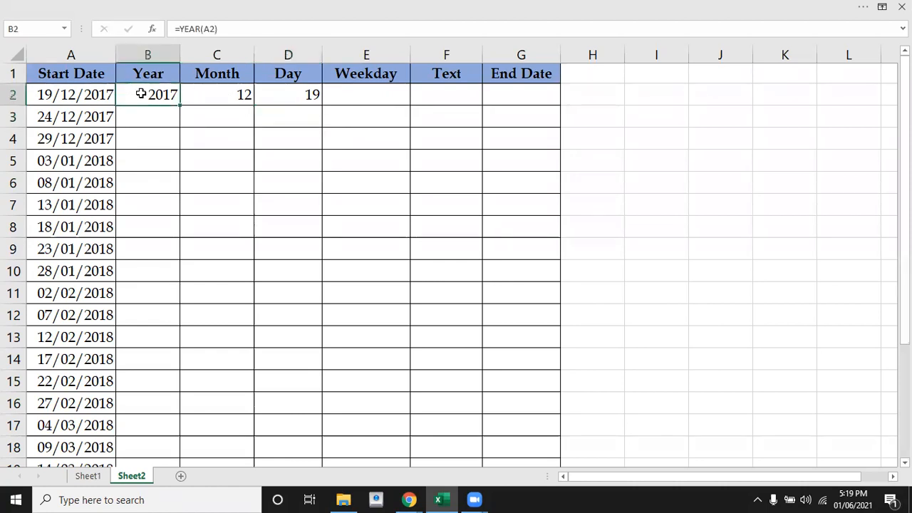
Step: Add the column heading "date" in H1, beside End Date
click(354, 101)
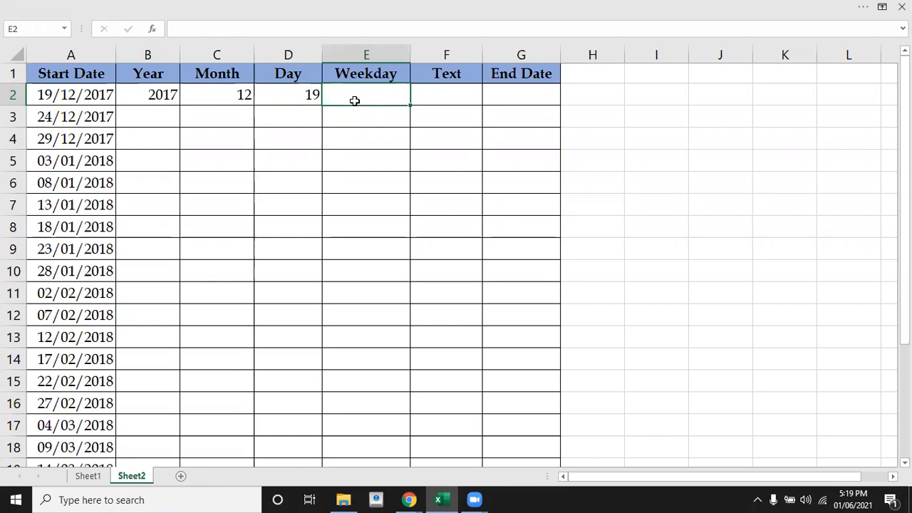
click(578, 78)
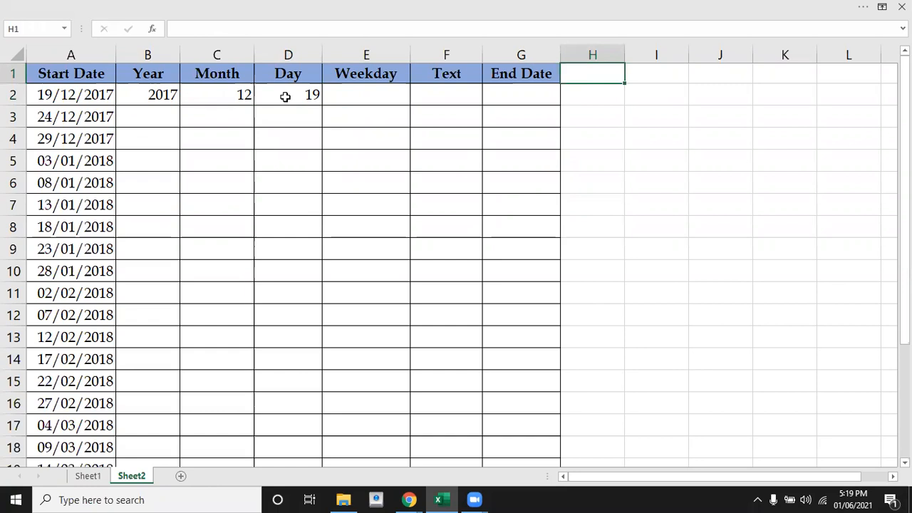
text(date)
key(Return)
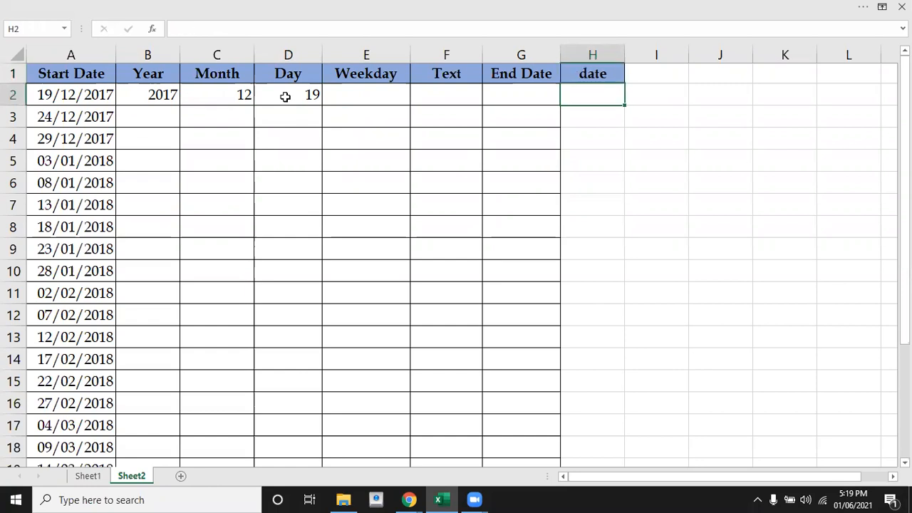
Step: Combine the year, month and day cells into a full date in H2 with =DATE(B2,C2,D2)
text(=date)
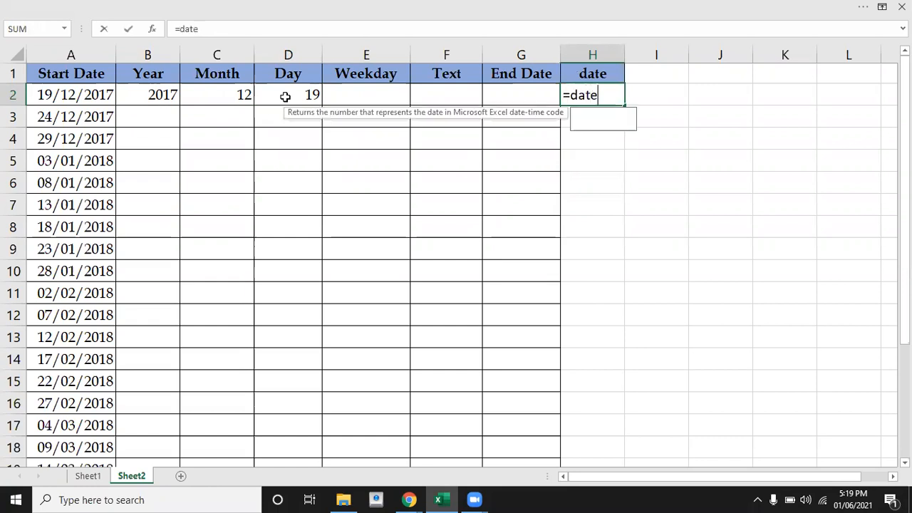
key(Tab)
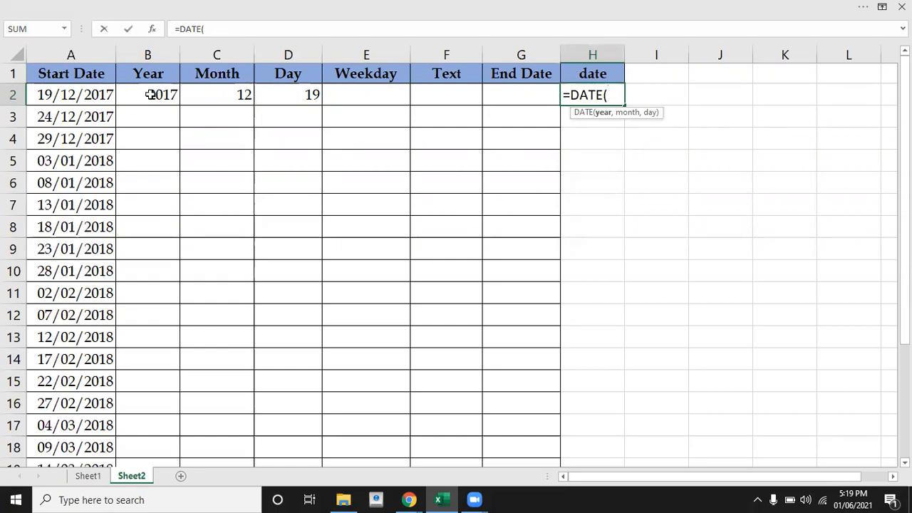
click(150, 95)
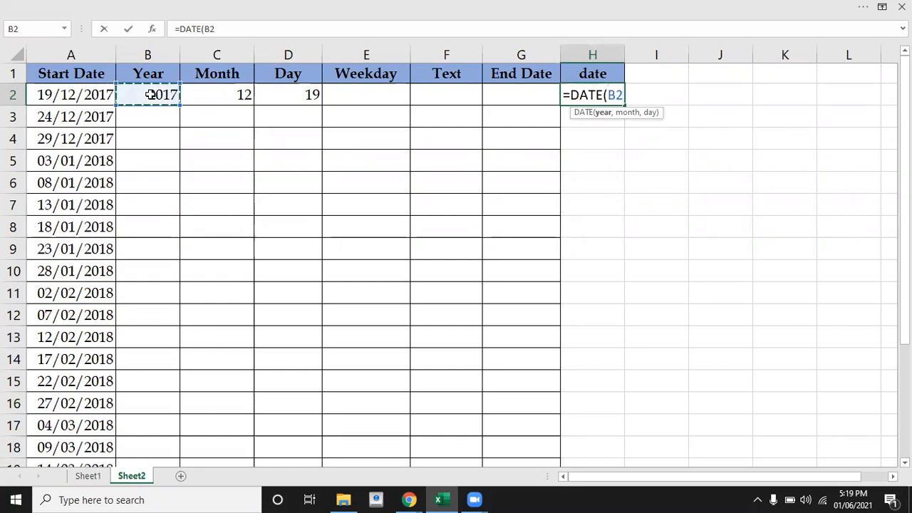
text(,)
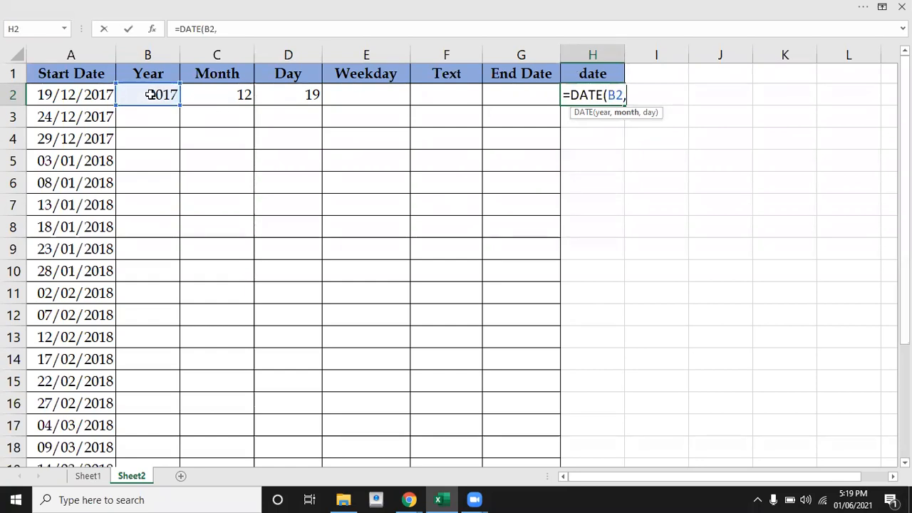
click(221, 95)
text(,)
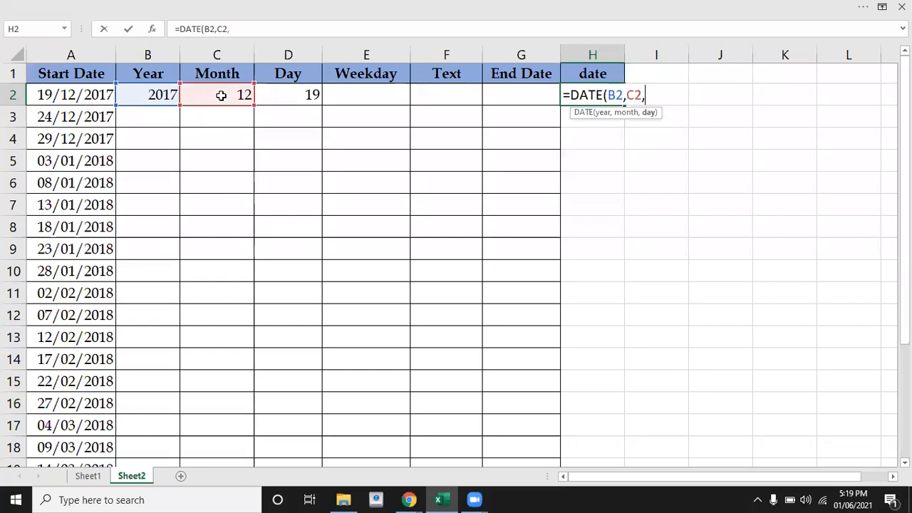
click(298, 101)
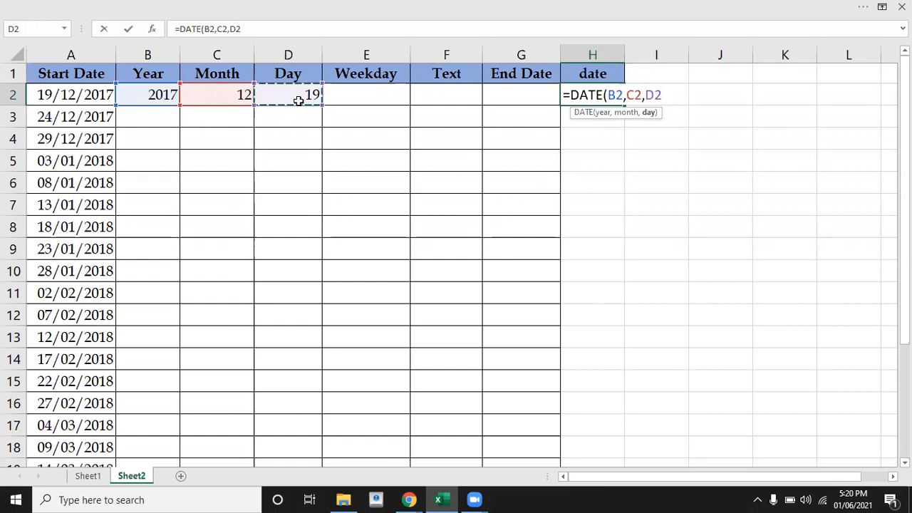
text())
key(Return)
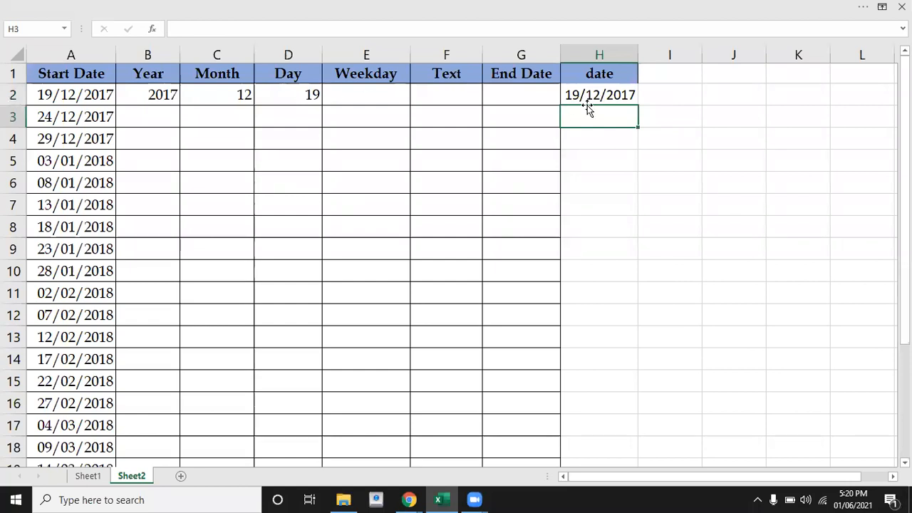
Step: Add the column heading "datevalue" in I1 and widen column I slightly to fit it
click(677, 81)
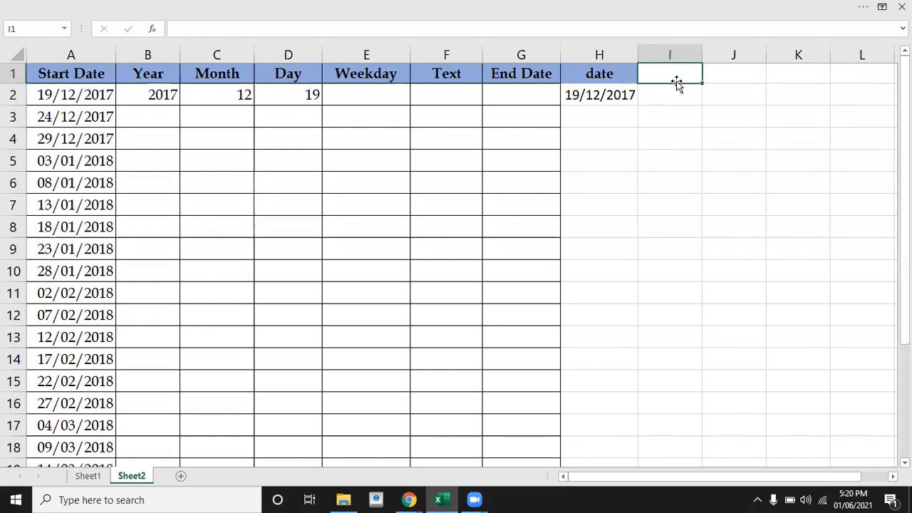
text(dateva)
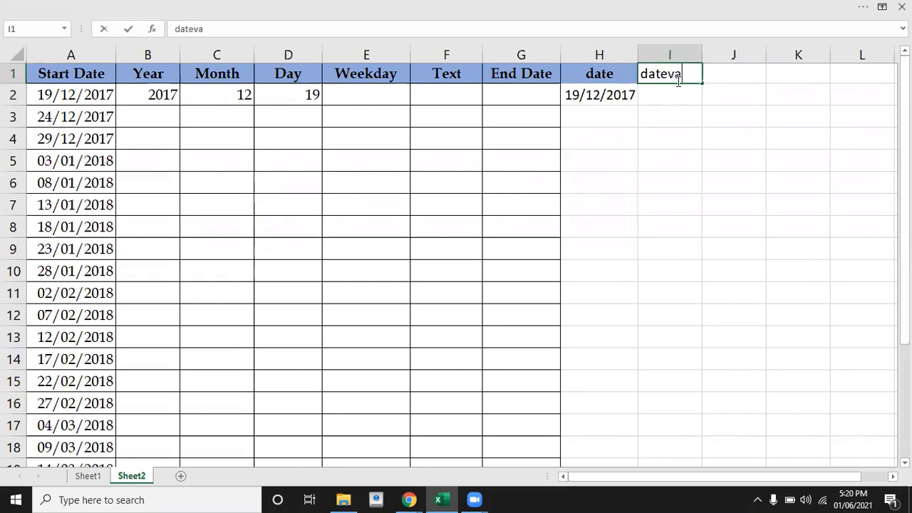
text(lue)
key(Return)
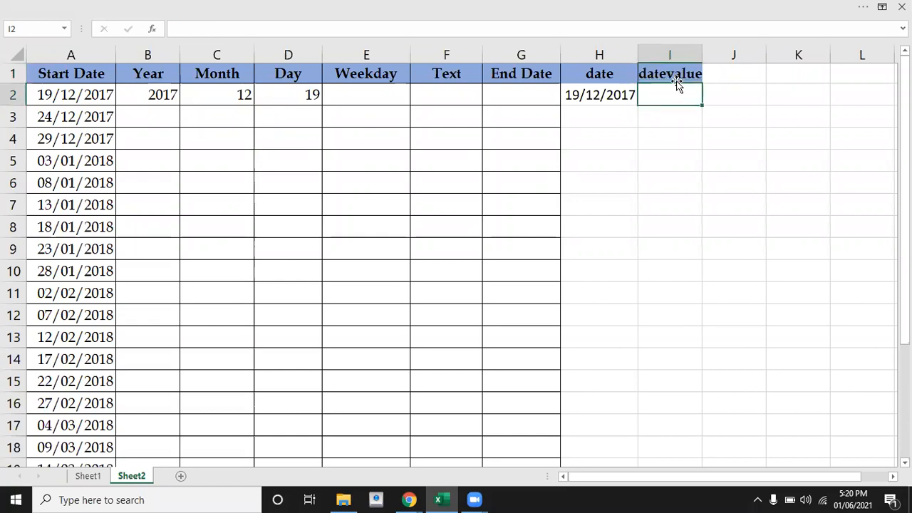
drag(699, 60, 714, 60)
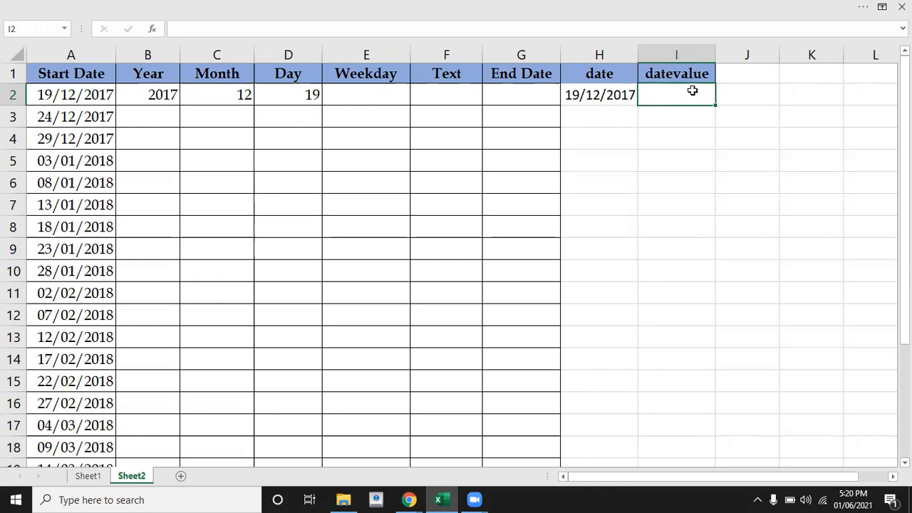
Step: Enter the sample date 1-1-1900 in K2
click(785, 95)
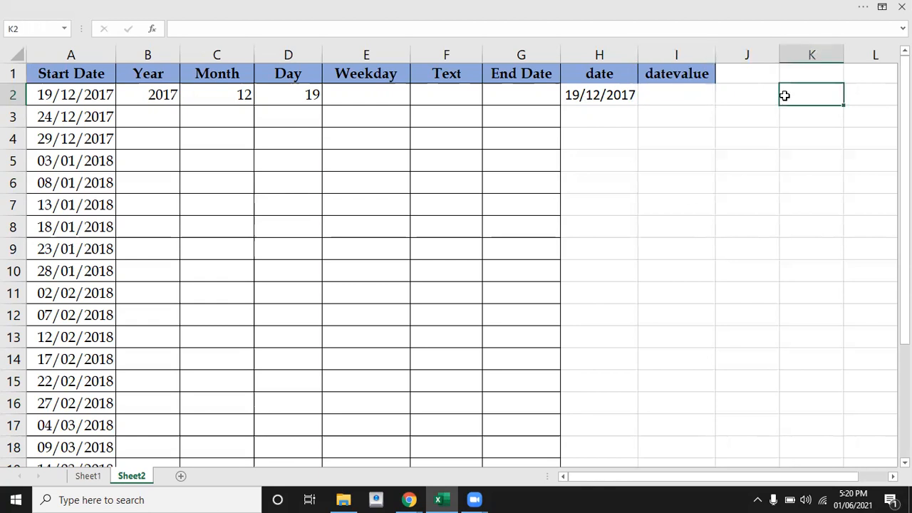
text(1-1-1900)
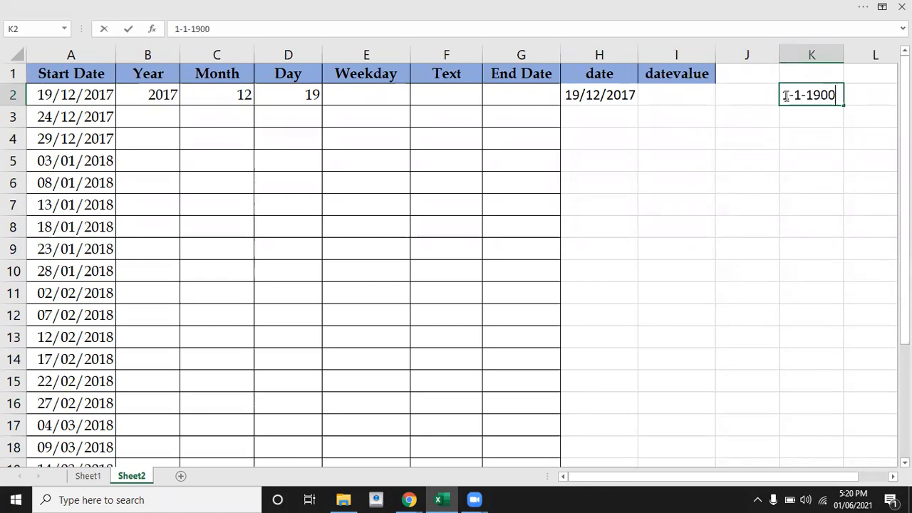
key(Return)
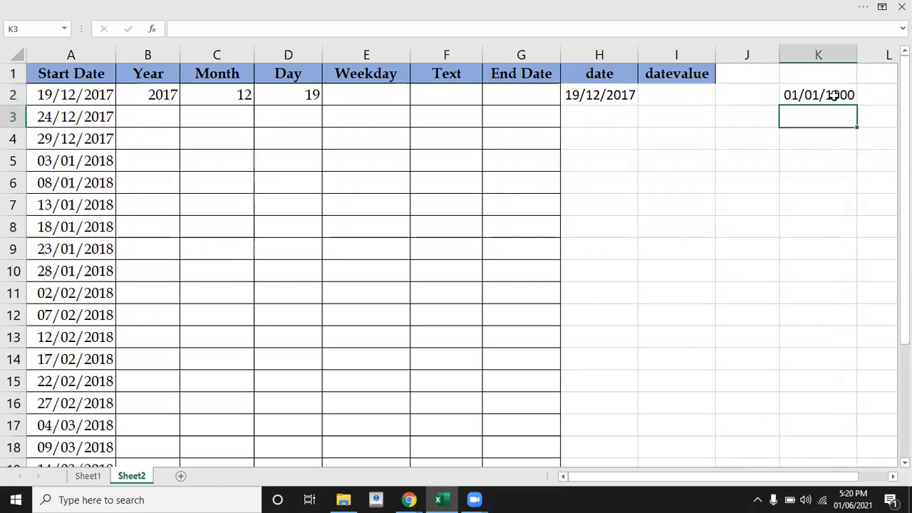
click(834, 95)
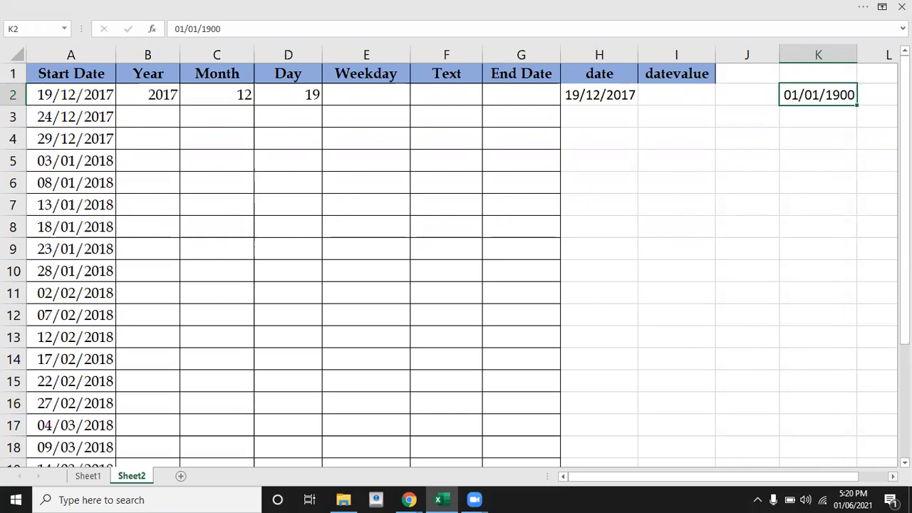
Step: Convert the sample date to its serial number in K4 with =DATEVALUE("1-1-1900")
click(797, 138)
double_click(796, 138)
text(=)
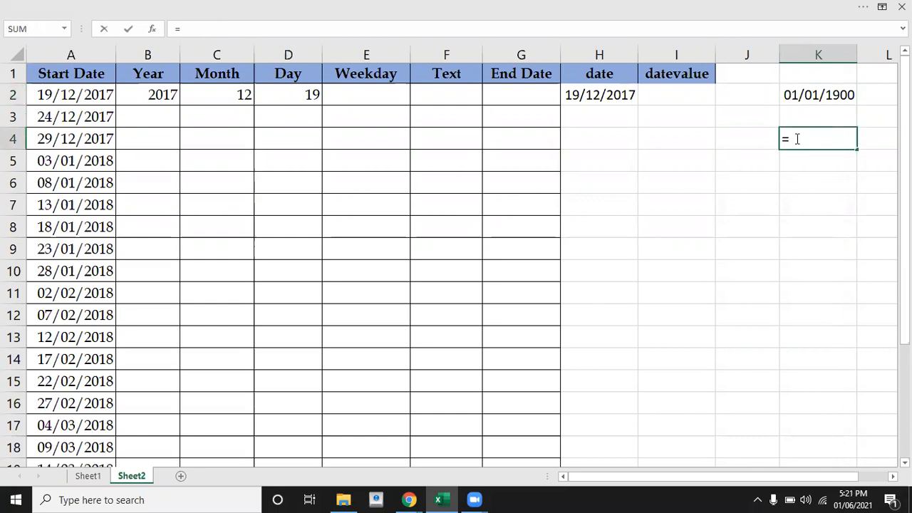
text(date)
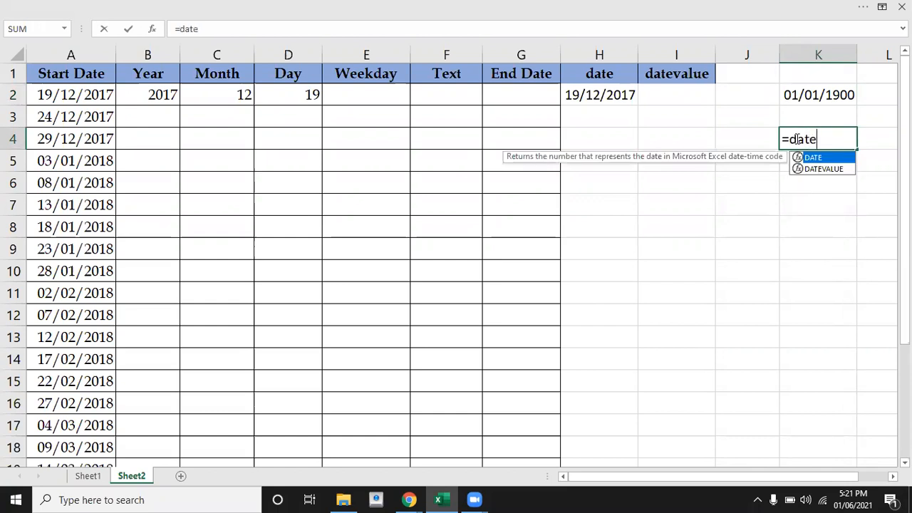
text(value)
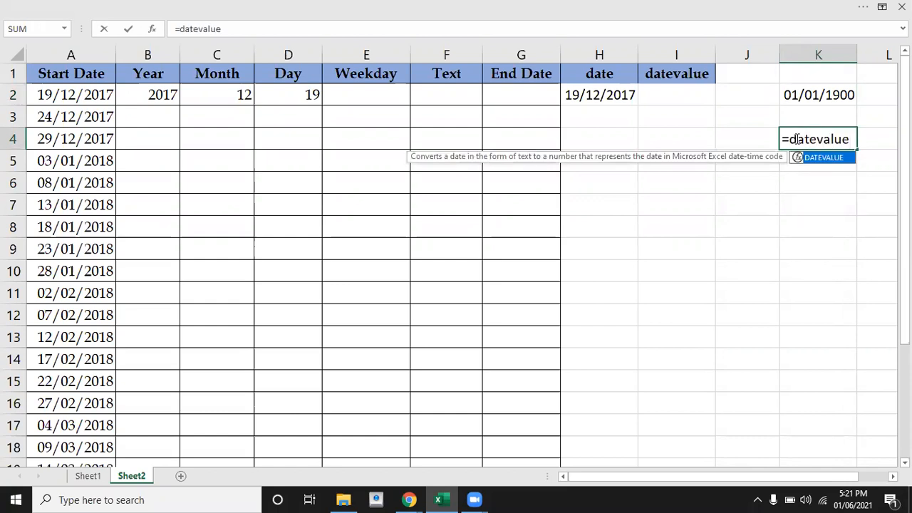
key(Tab)
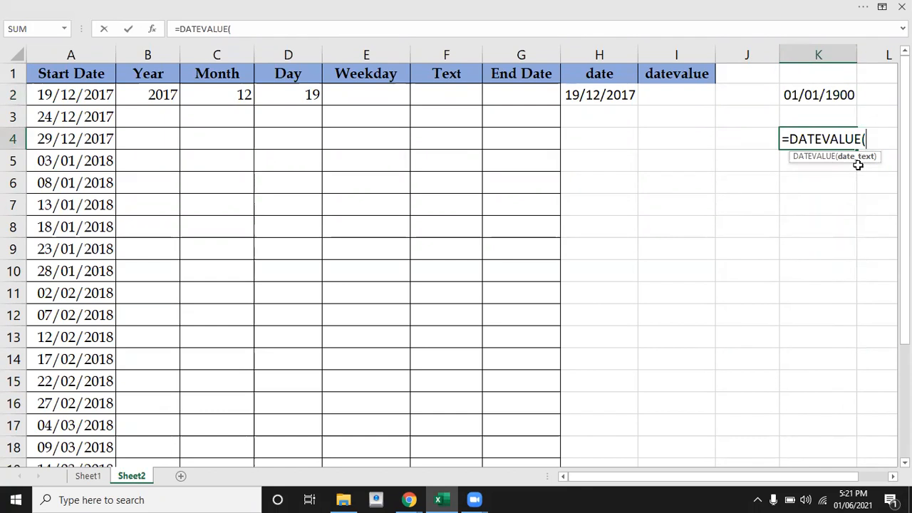
text(")
click(893, 477)
click(893, 476)
click(893, 477)
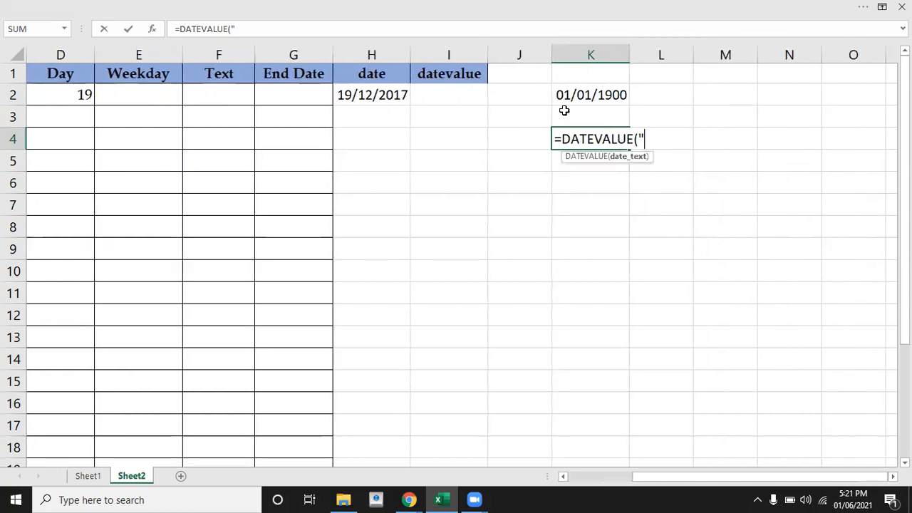
text(1-1-1900)
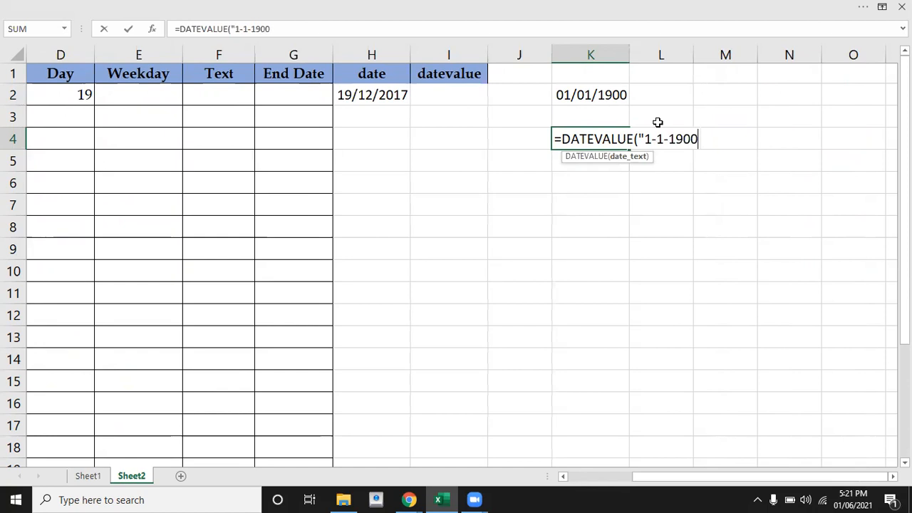
text("))
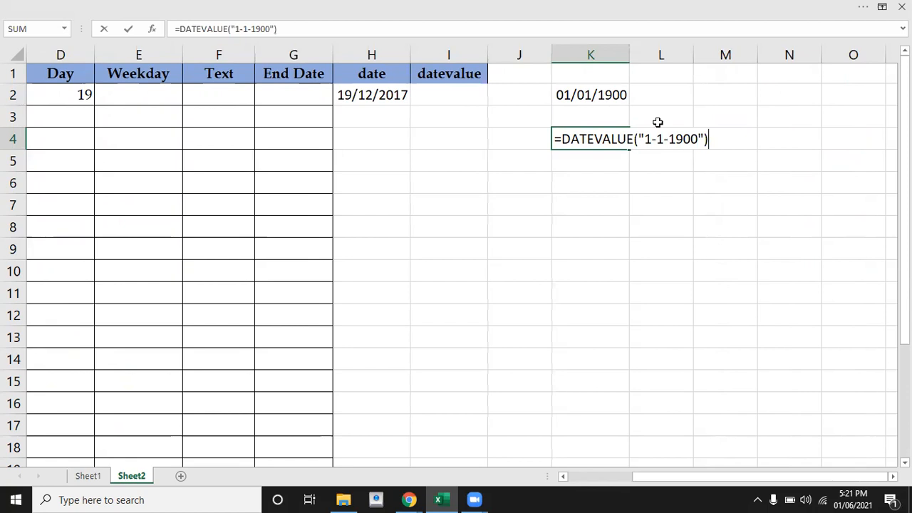
key(Return)
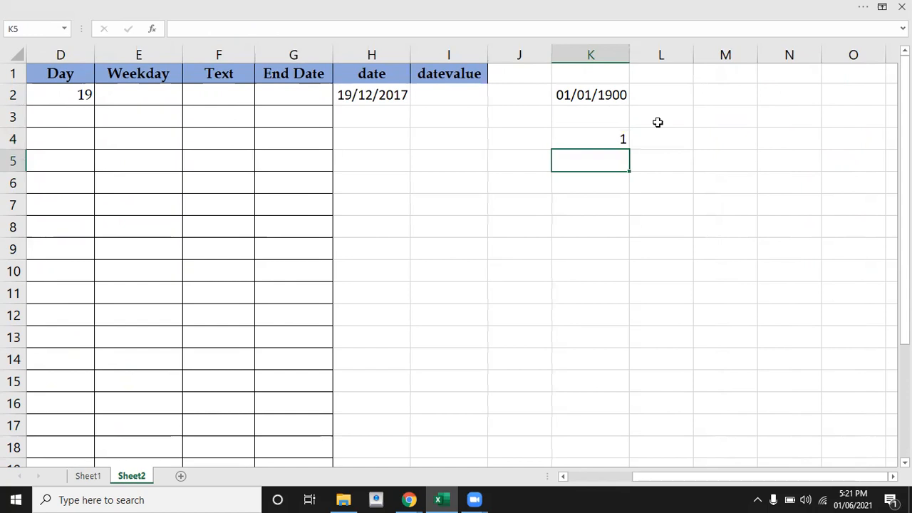
click(608, 141)
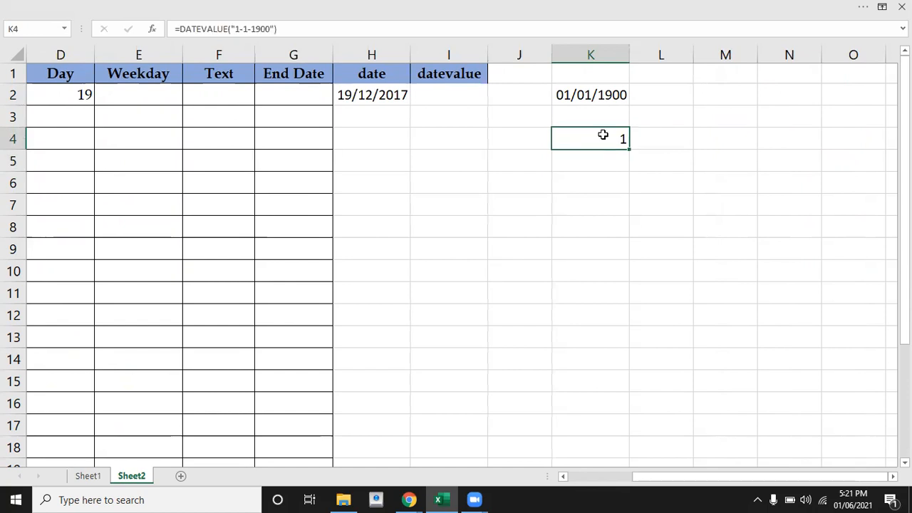
click(586, 98)
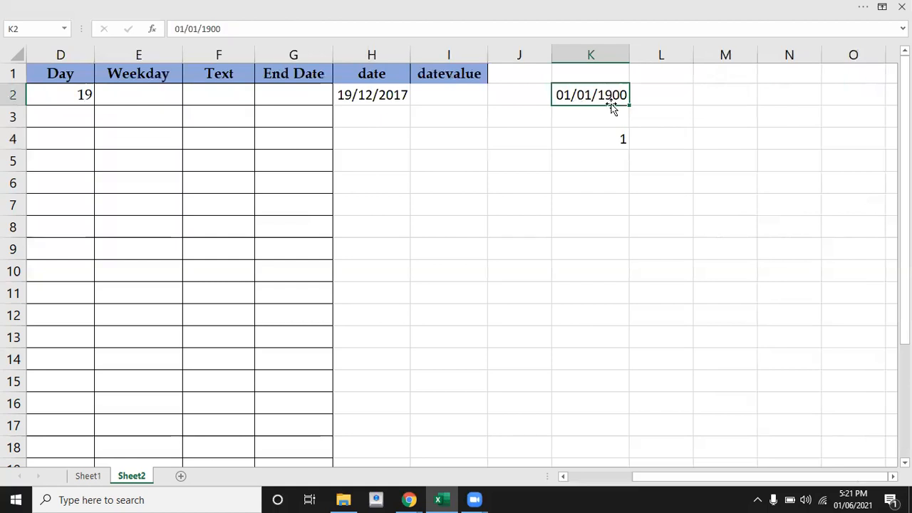
Step: Enter the sample date 31-12-9999 in K6
click(591, 165)
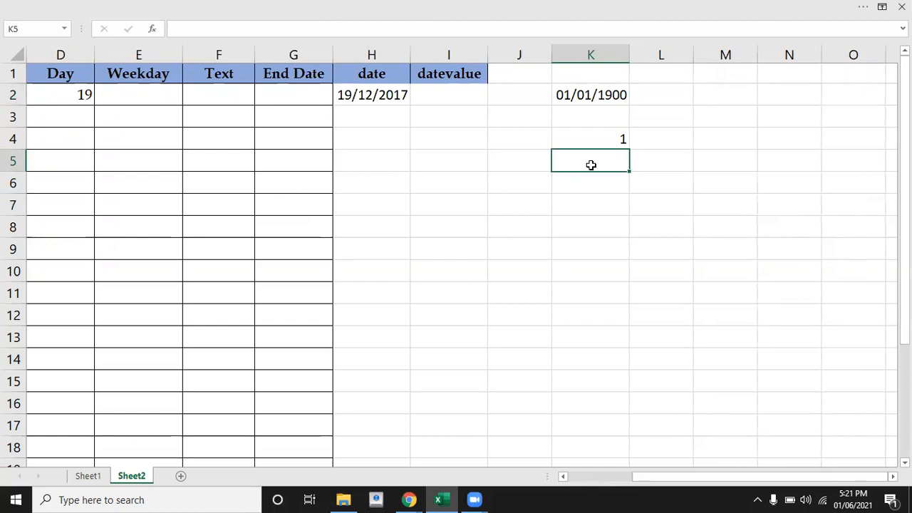
key(Down)
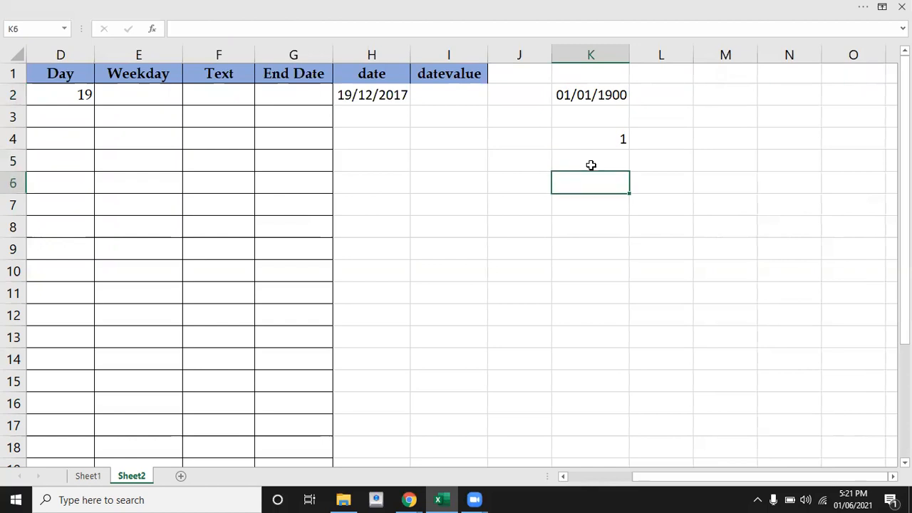
text(31-12-9999)
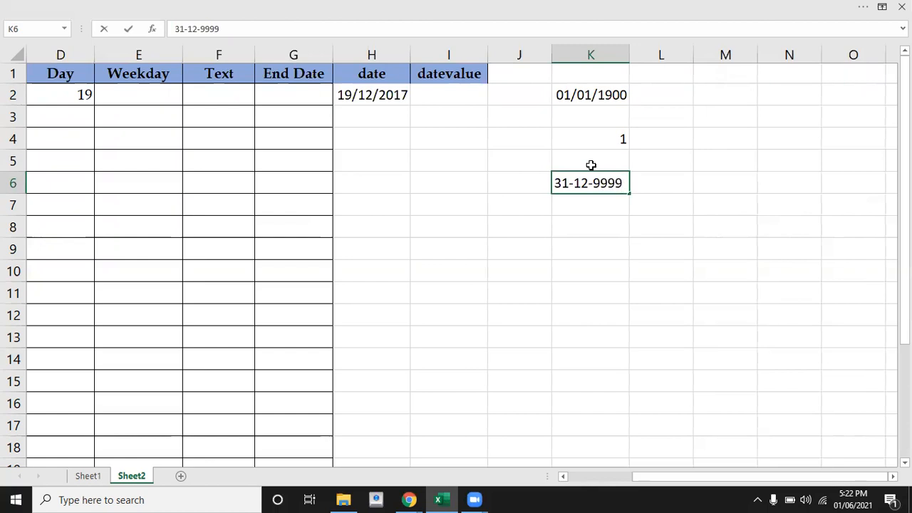
key(Return)
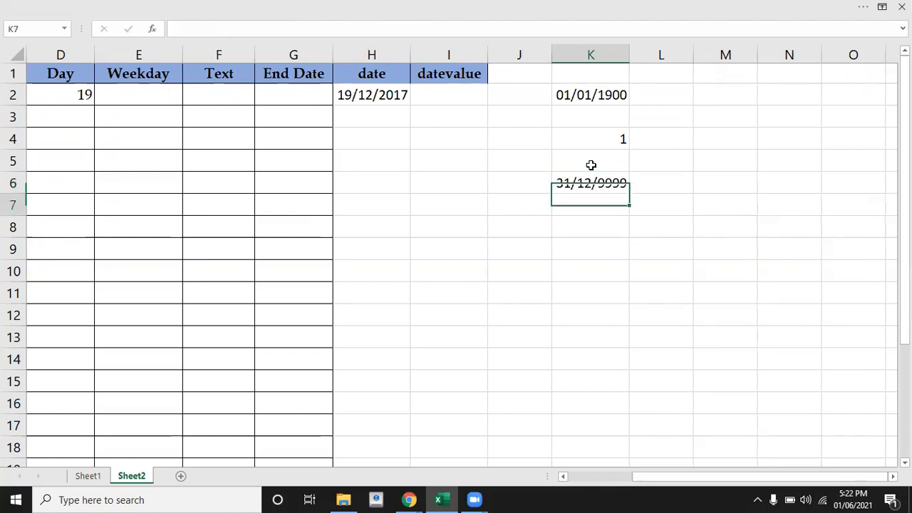
click(584, 186)
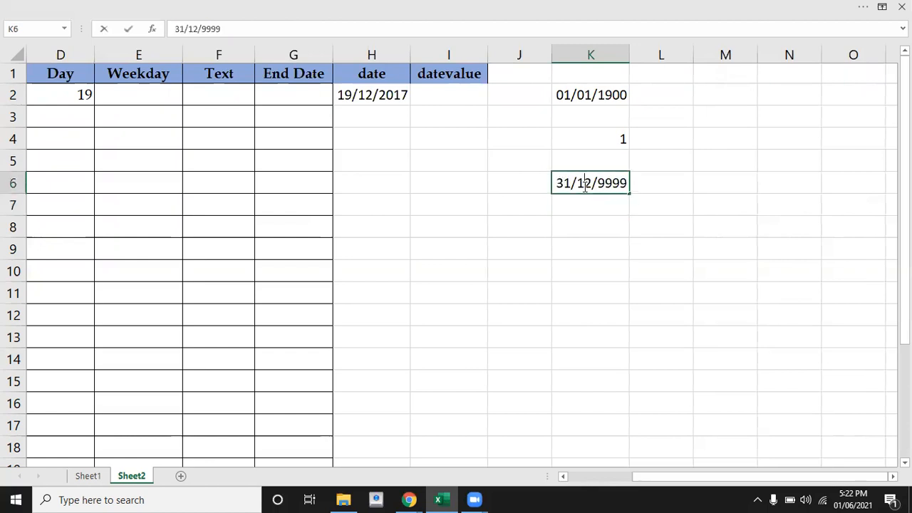
double_click(584, 185)
key(Escape)
click(590, 129)
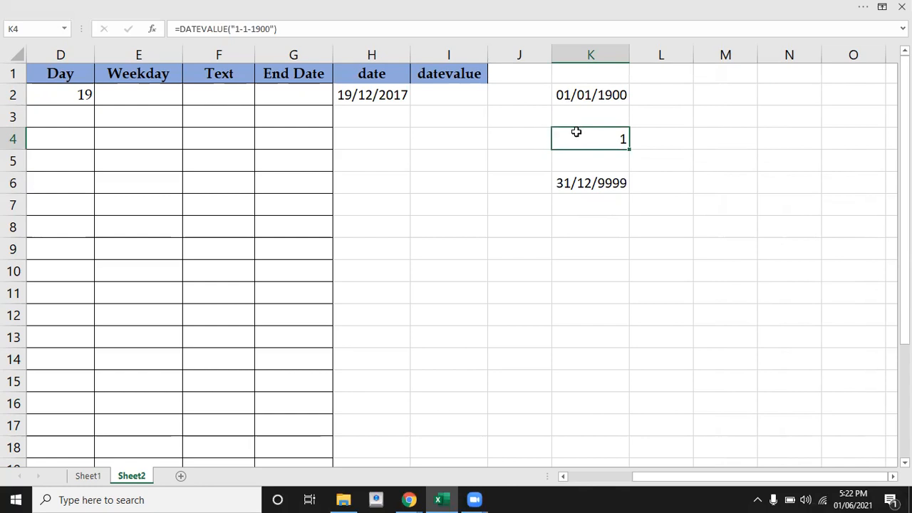
Step: Compute the serial number of the first start date in I2 with =DATEVALUE("19-12-2017")
click(379, 95)
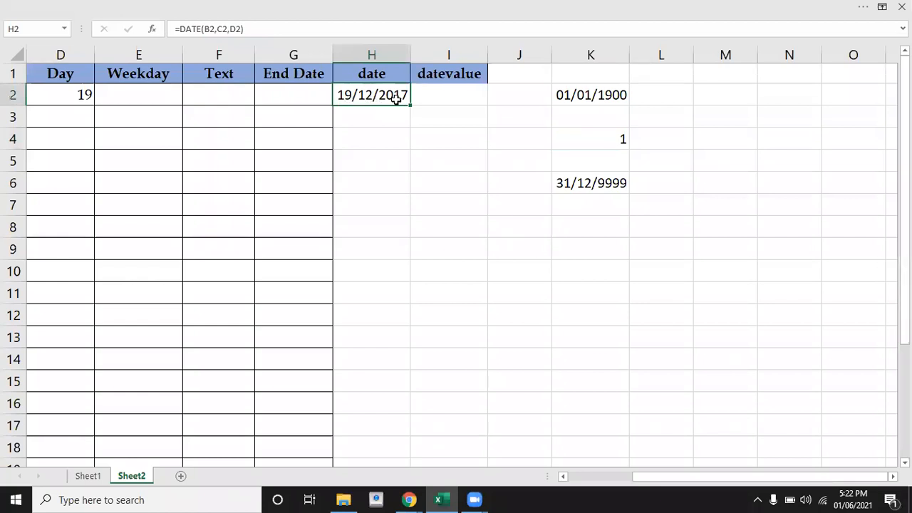
click(463, 92)
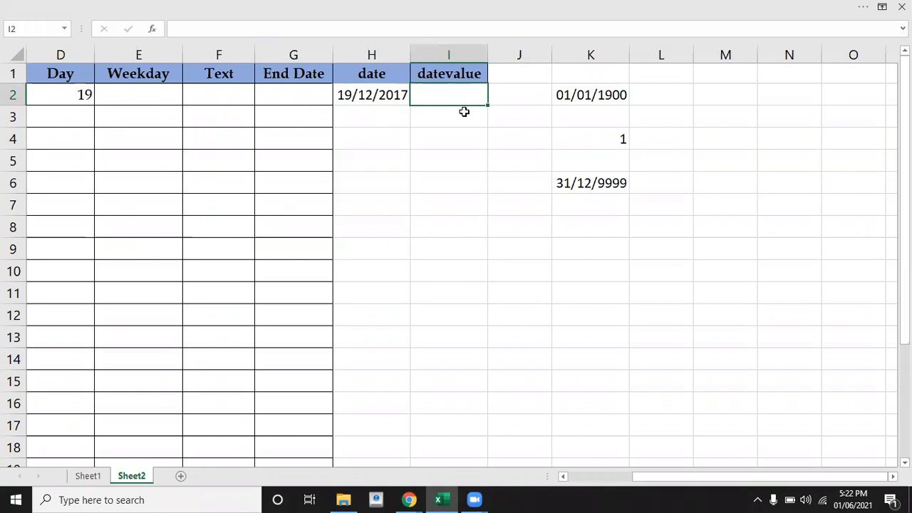
text(=datevalue)
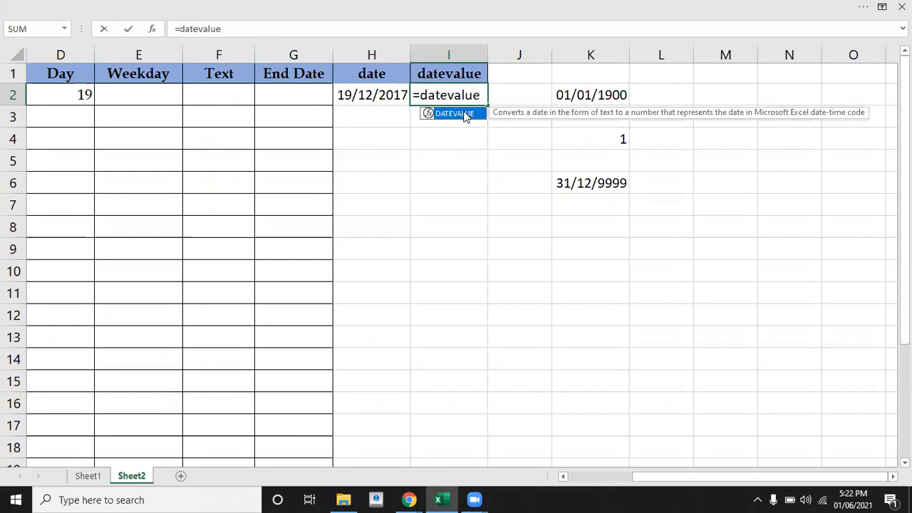
double_click(465, 116)
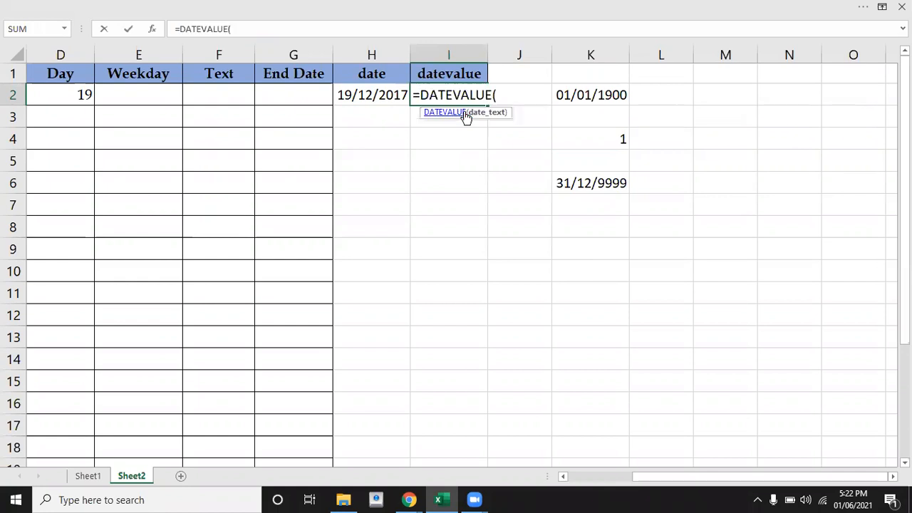
text("19)
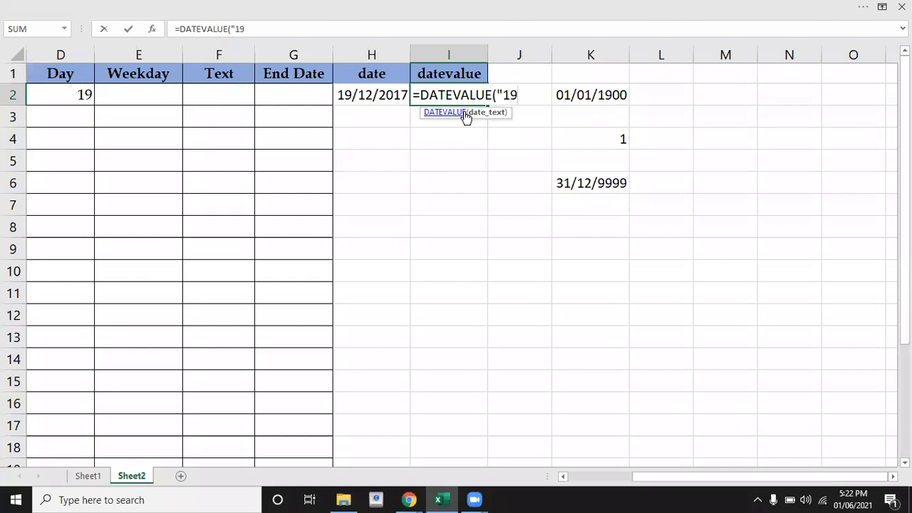
text(-12-201)
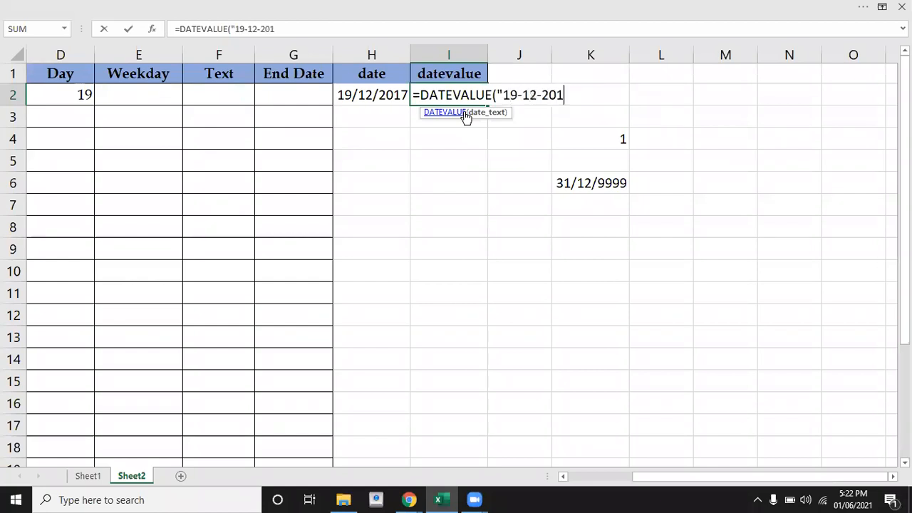
text(7"))
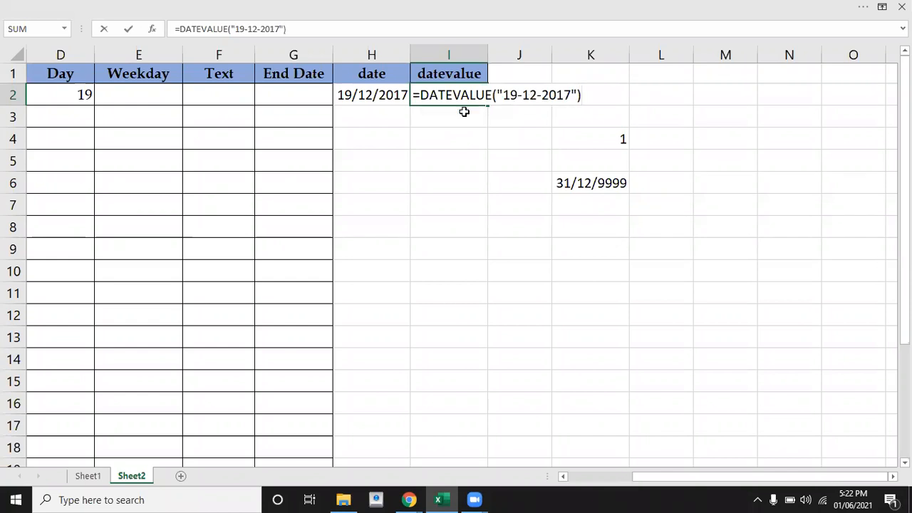
key(Return)
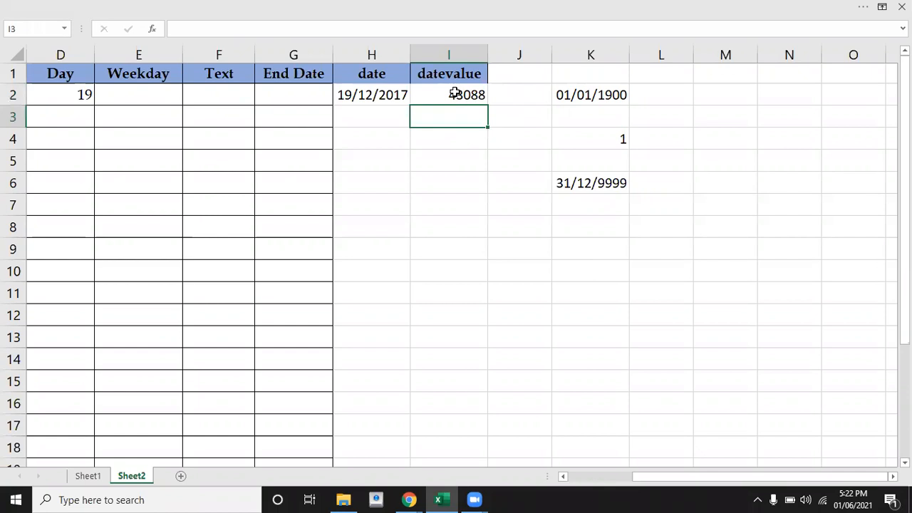
Step: Compare the date in H2 and its serial number in I2 with the sample date in K2 and its serial number in K4
click(454, 93)
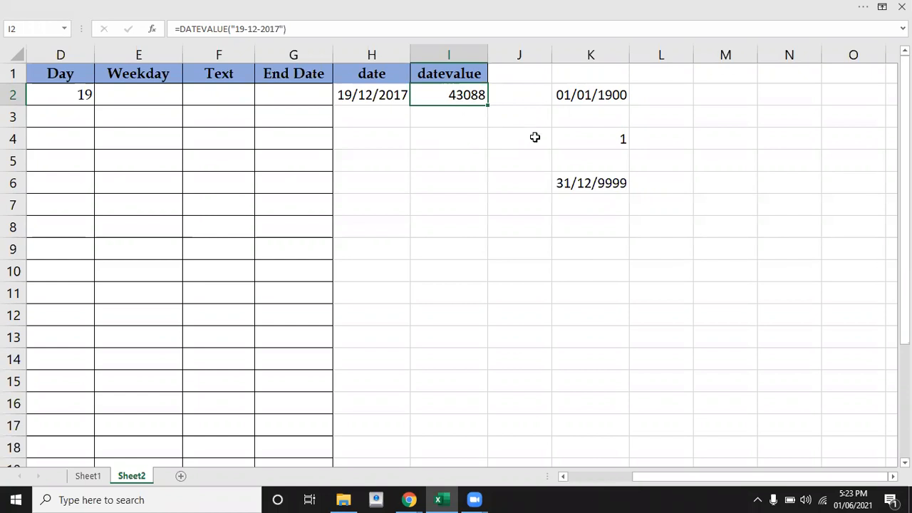
click(586, 98)
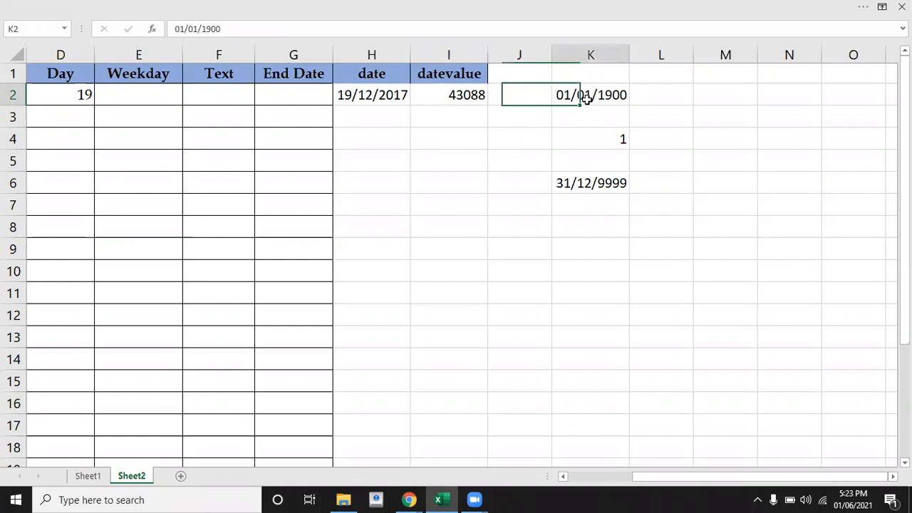
click(378, 100)
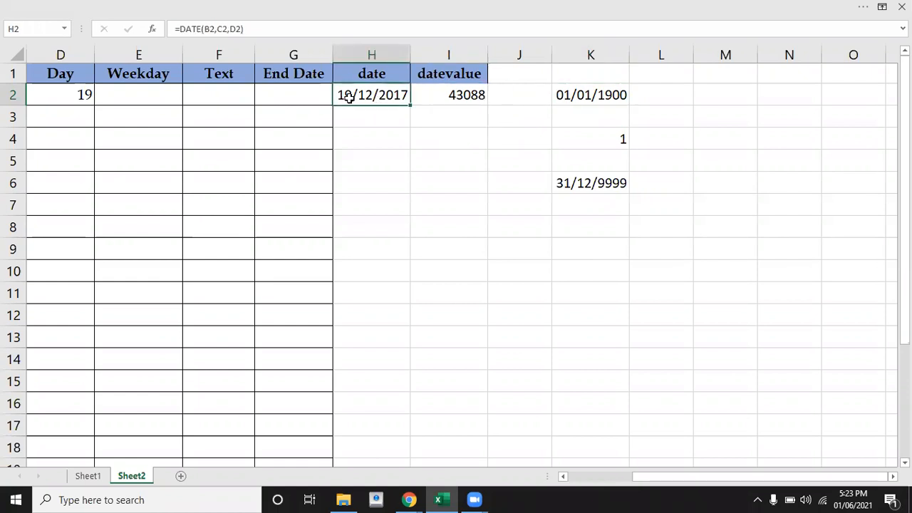
click(441, 96)
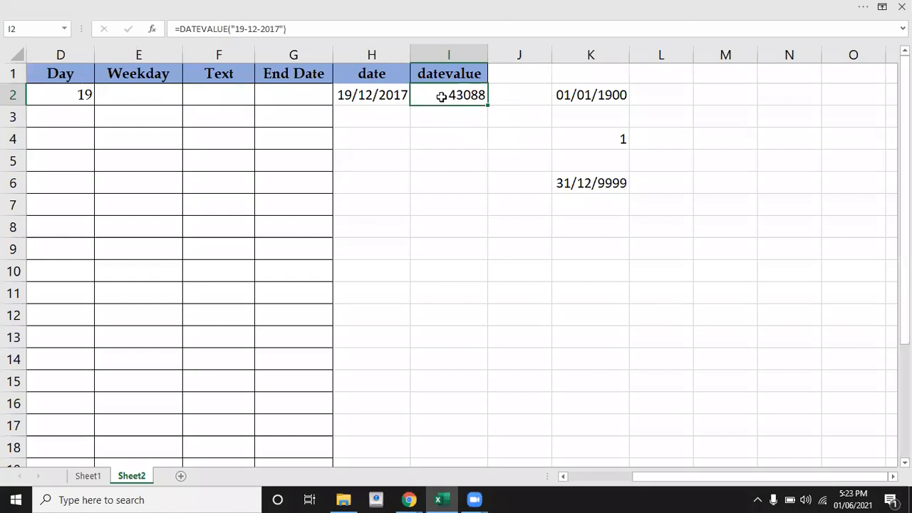
click(610, 96)
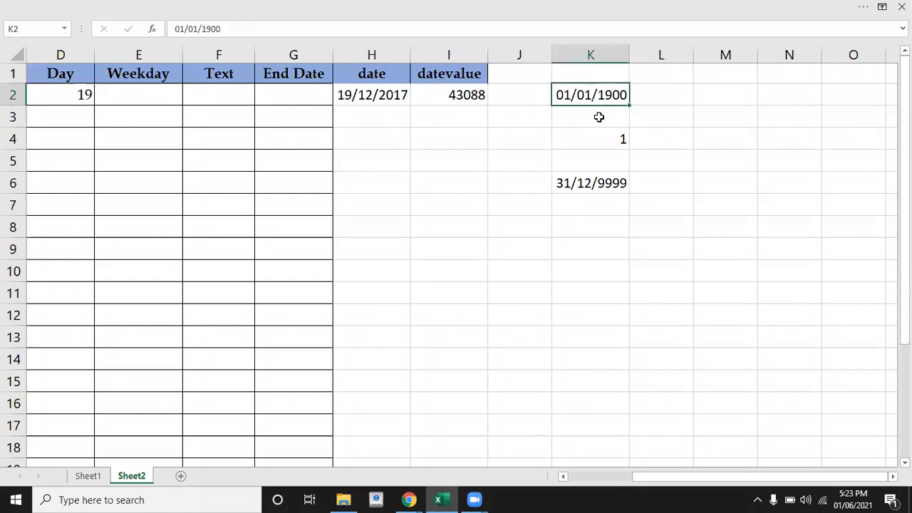
click(597, 136)
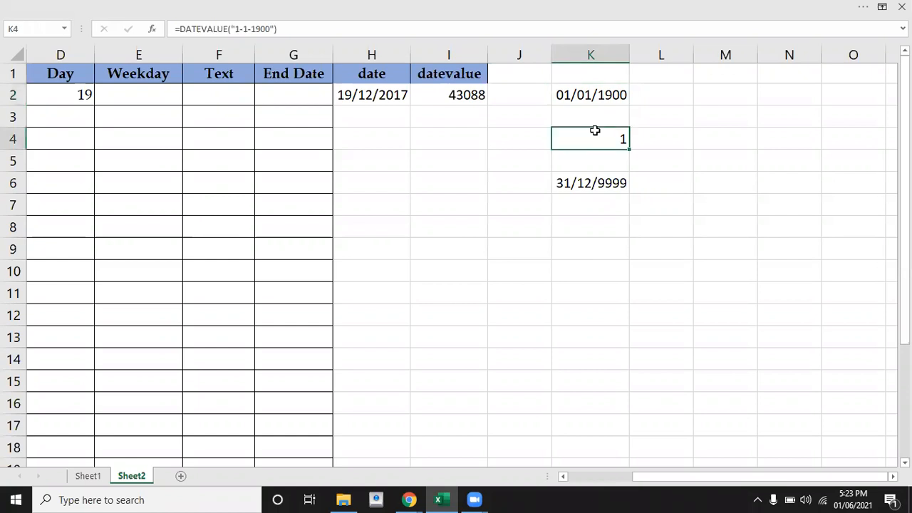
click(391, 97)
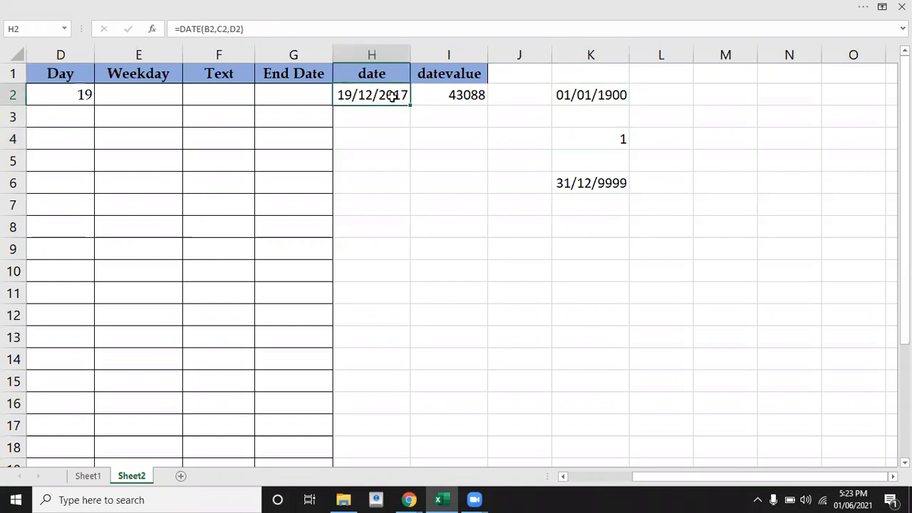
click(451, 95)
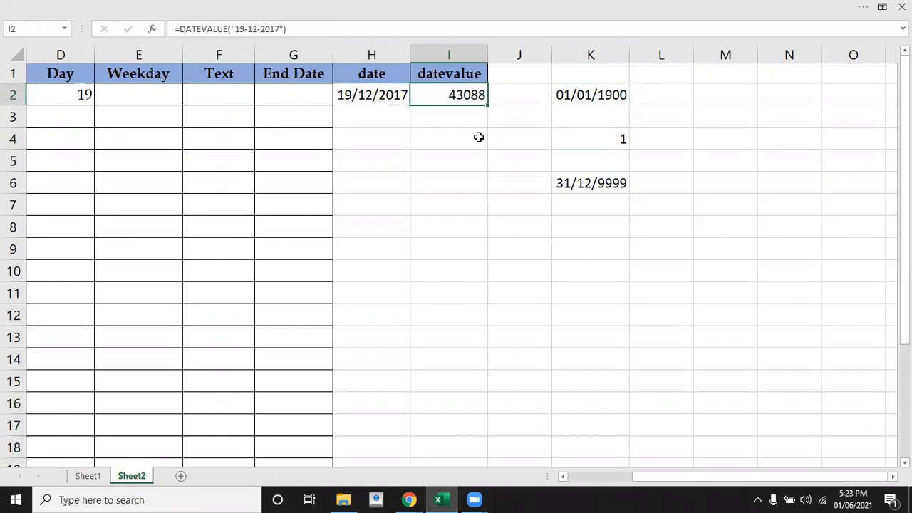
key(Left)
key(Left)
key(Left)
key(Left)
key(Left)
key(Left)
key(Left)
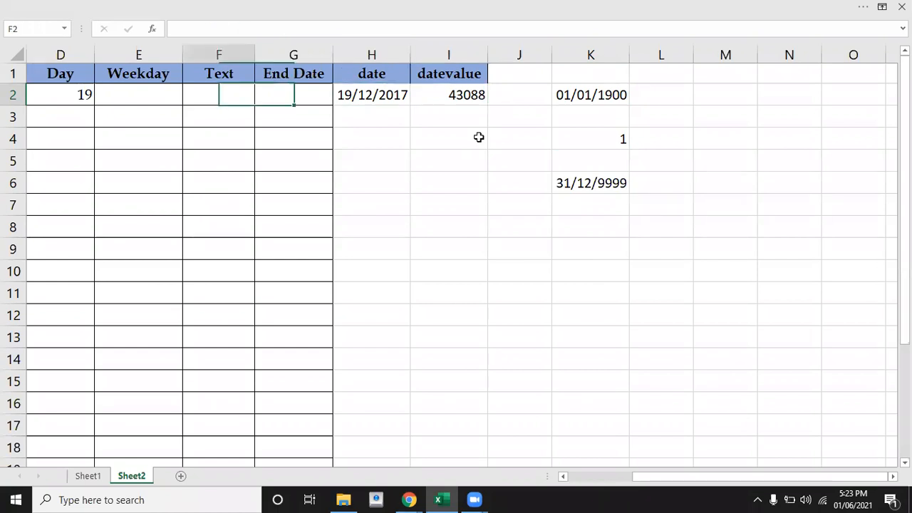
key(Right)
key(Right)
key(Right)
key(Left)
key(Left)
key(Left)
key(Left)
key(Right)
key(Right)
key(Right)
key(Right)
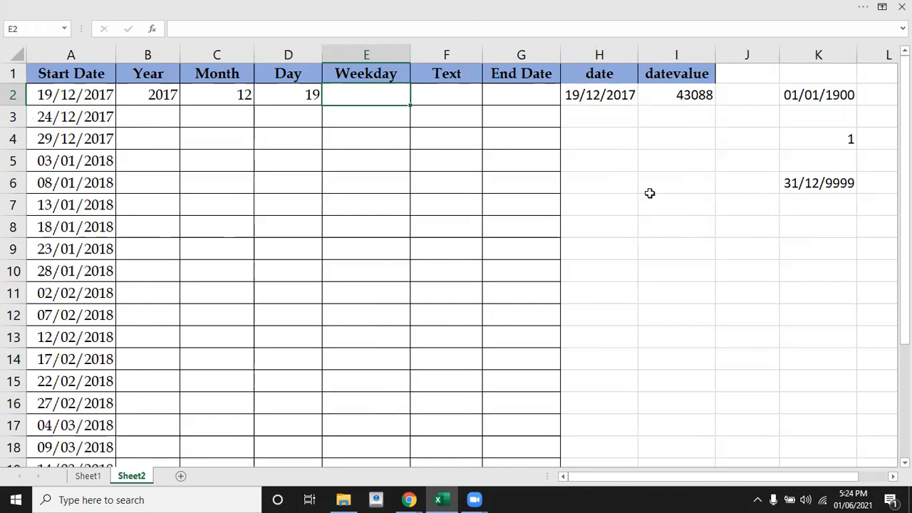
click(650, 160)
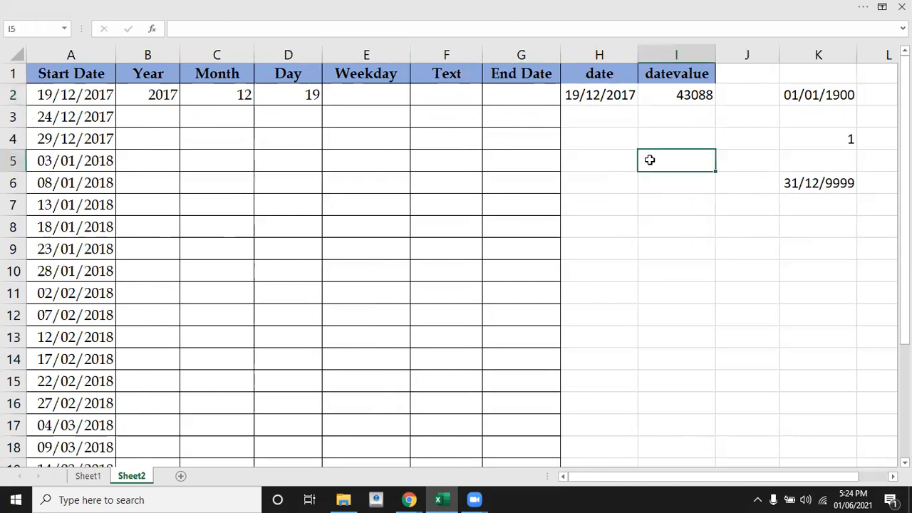
Step: List the weekday abbreviations from sun to sat in H5:H11 by entering sun and filling the series down
click(613, 158)
text(sun)
key(Return)
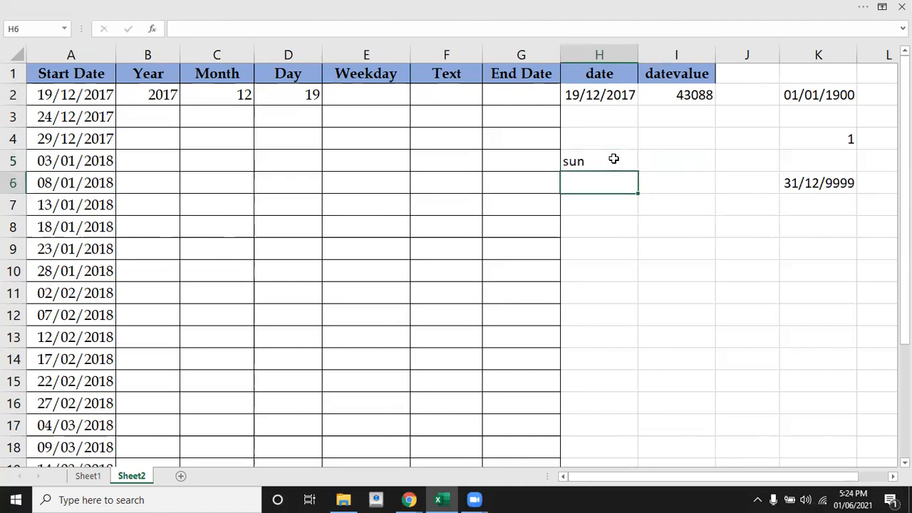
click(614, 158)
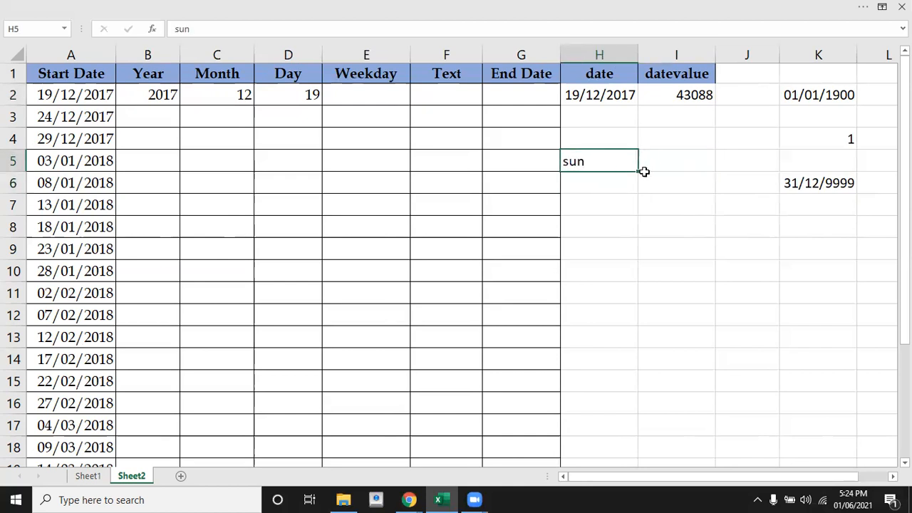
drag(640, 171, 647, 305)
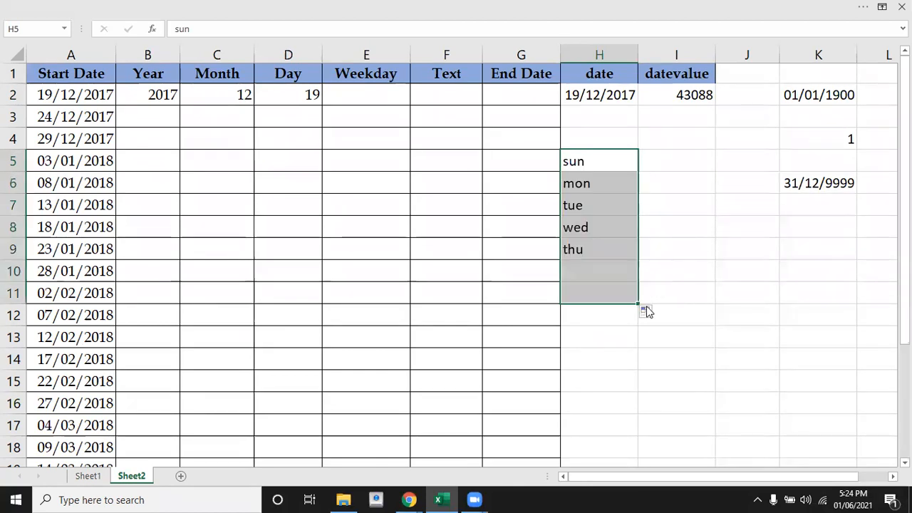
Step: Number the weekdays 1 to 7 in I5:I11 by entering 1 and 2 and extending the series down
click(658, 160)
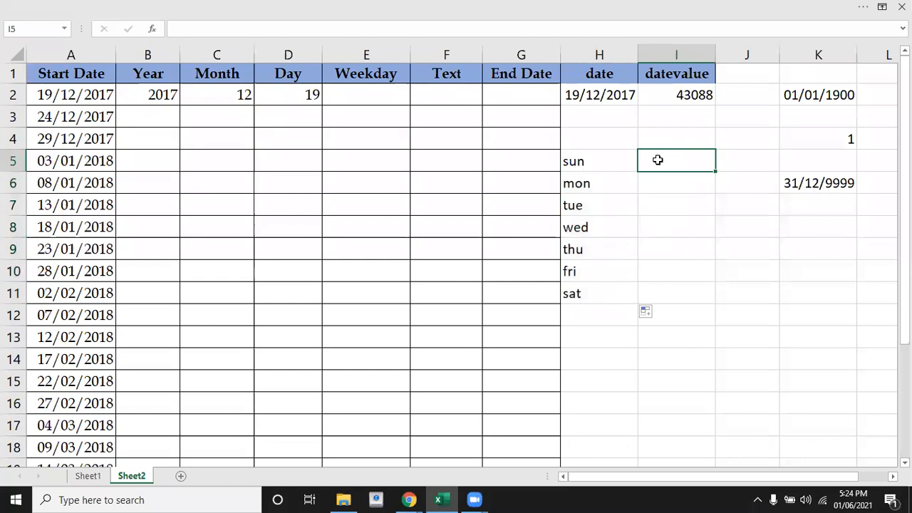
text(1)
key(Return)
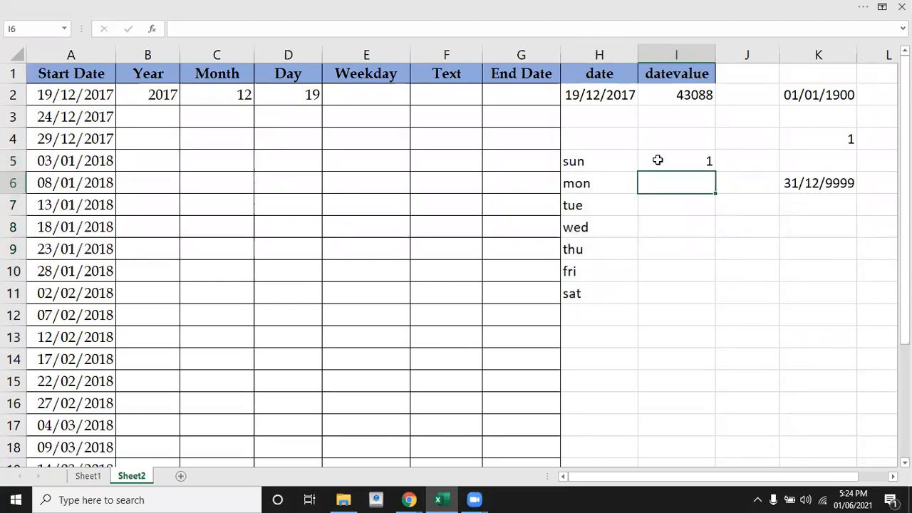
text(2)
key(Return)
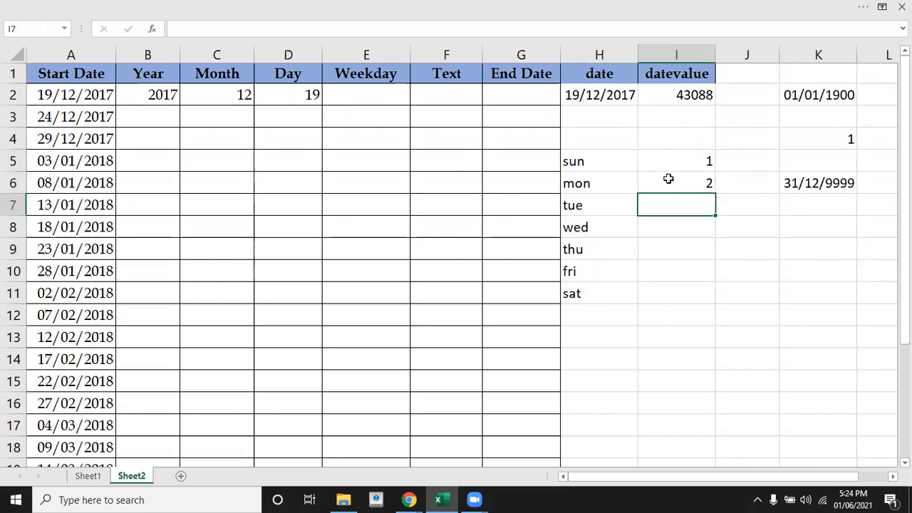
click(677, 166)
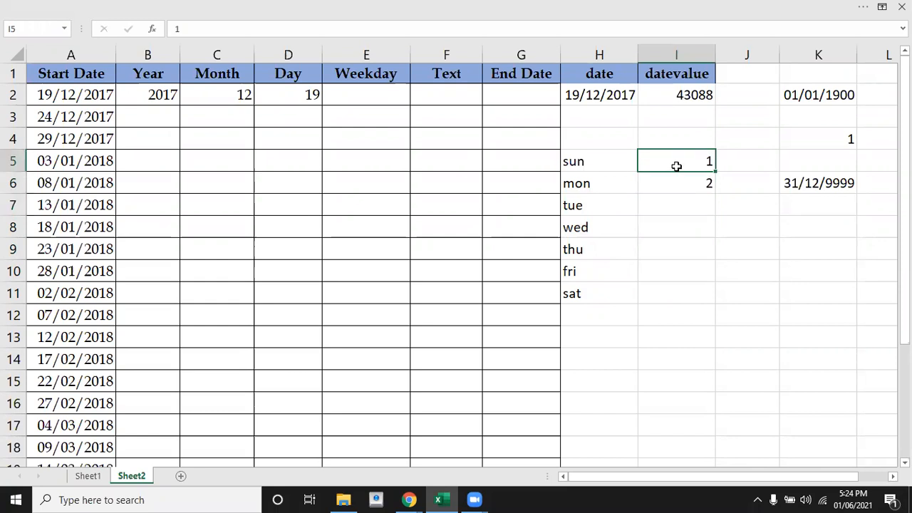
key(shift+Down)
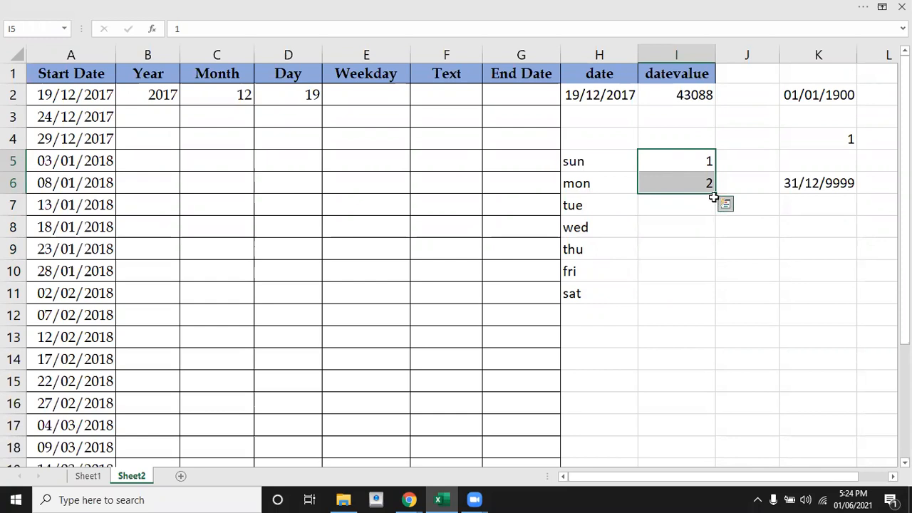
drag(714, 195, 723, 316)
click(669, 339)
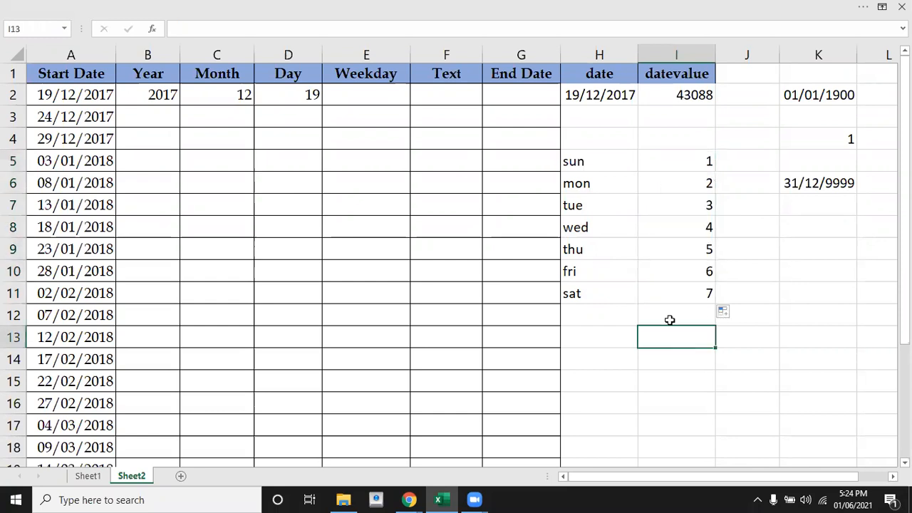
Step: Compute the weekday number of the first start date in E2 with =WEEKDAY(A2,1), counting Sunday as 1
click(349, 100)
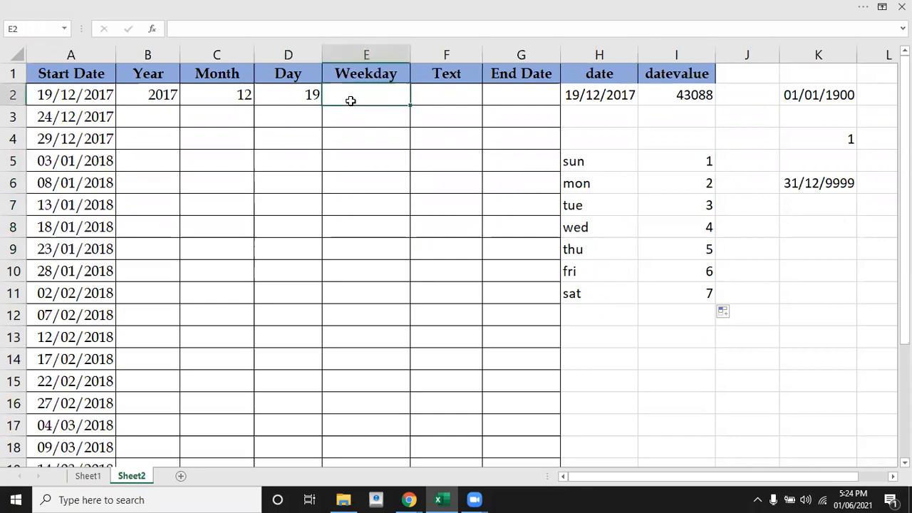
click(689, 208)
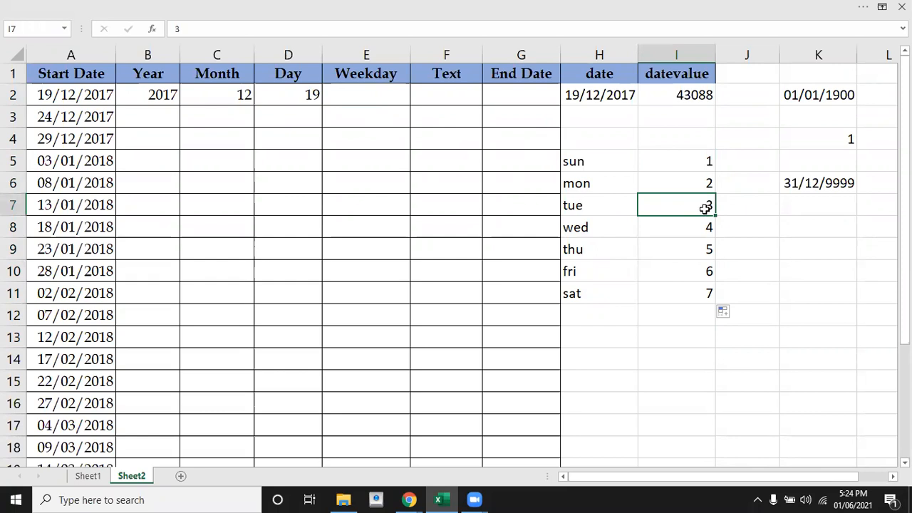
click(695, 228)
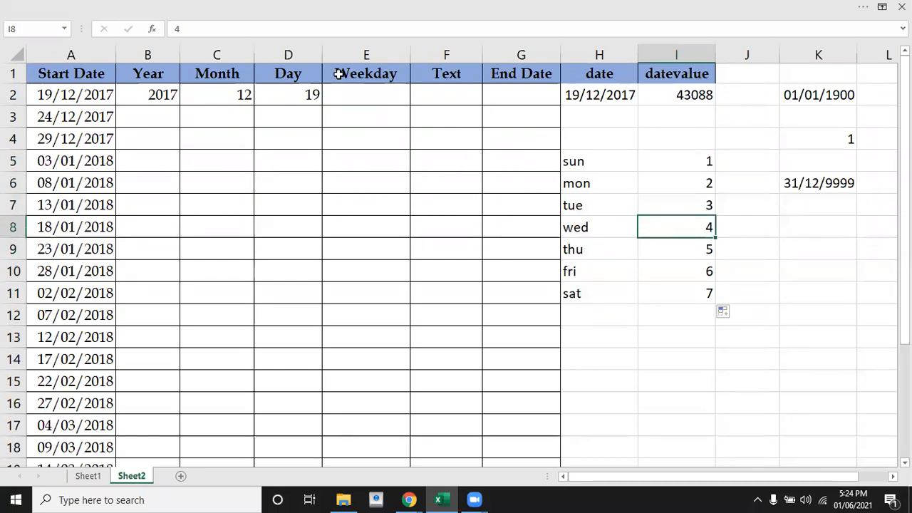
click(353, 94)
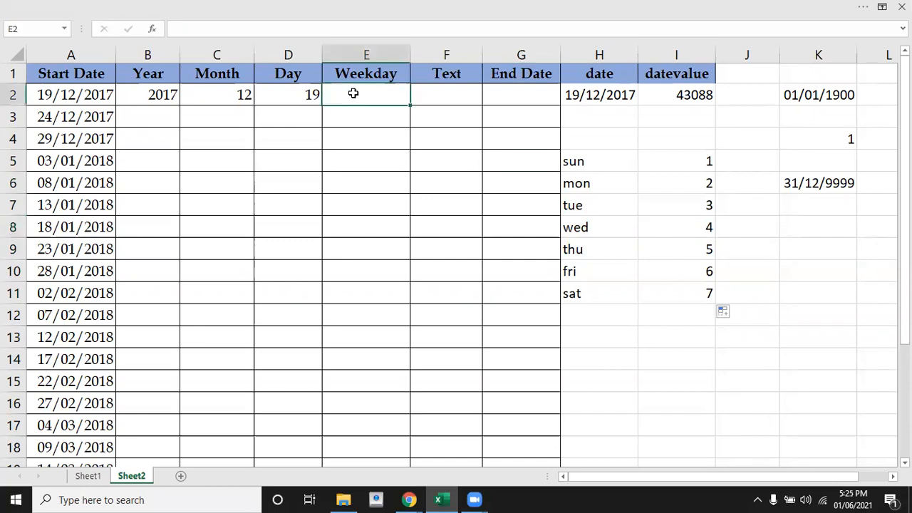
text(=)
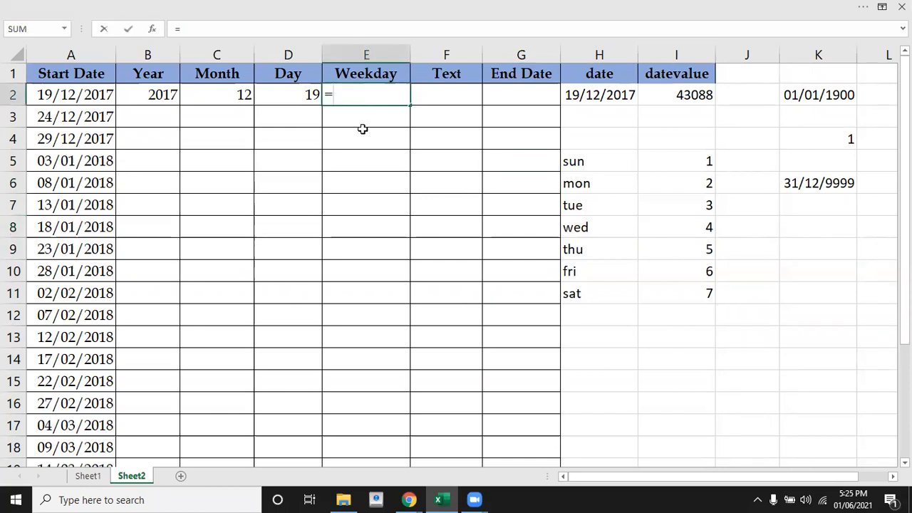
text(weekday)
key(Tab)
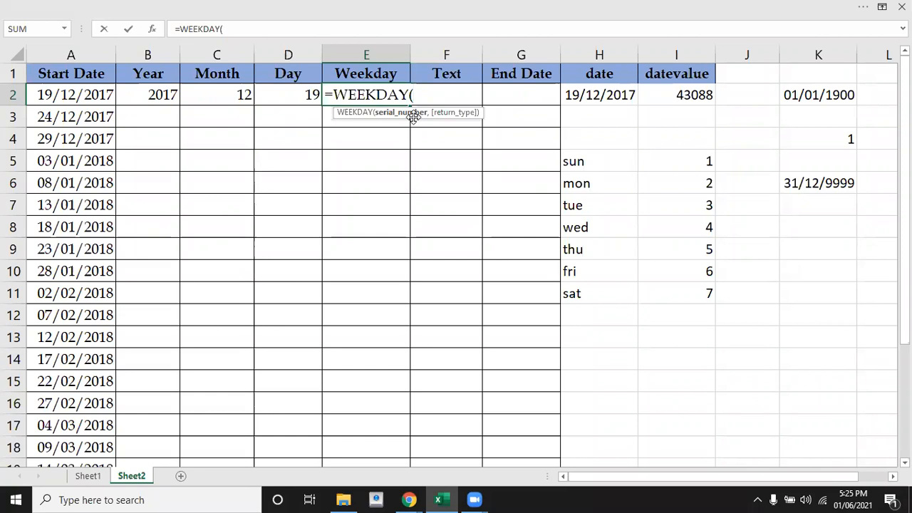
click(85, 95)
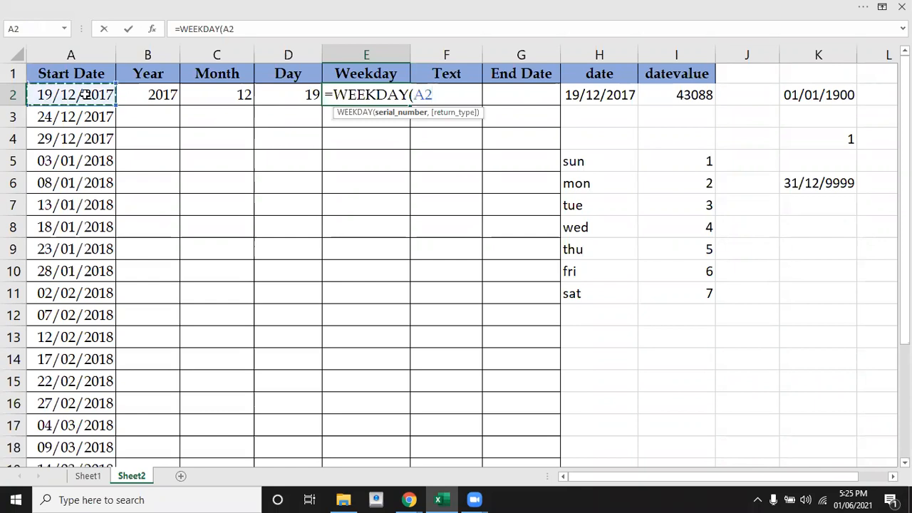
text(,)
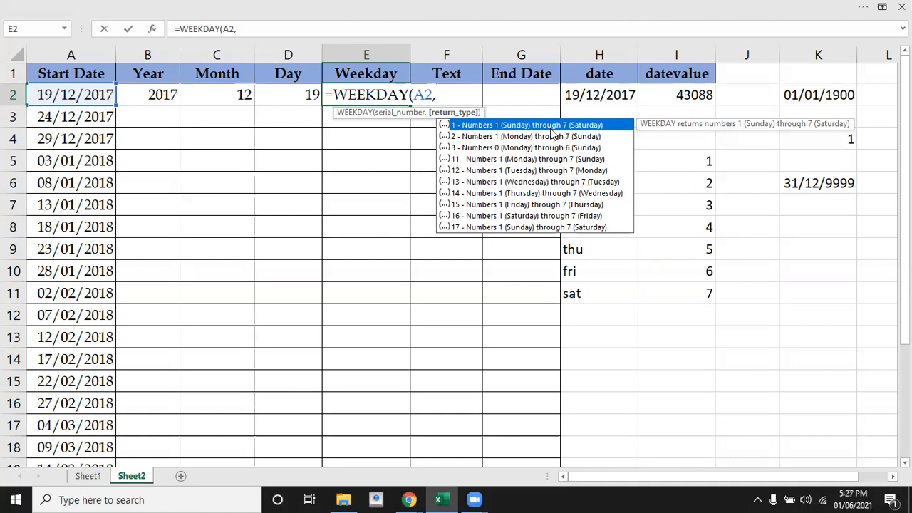
text(1)
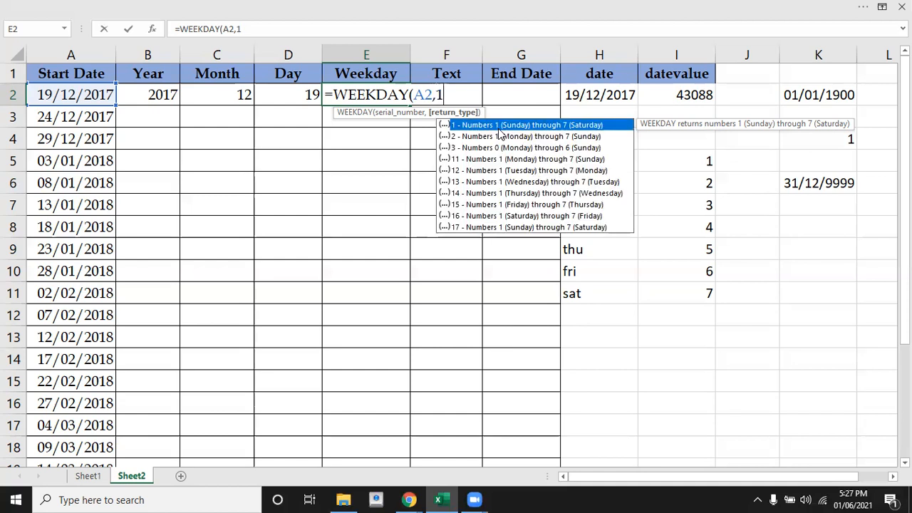
text())
key(Return)
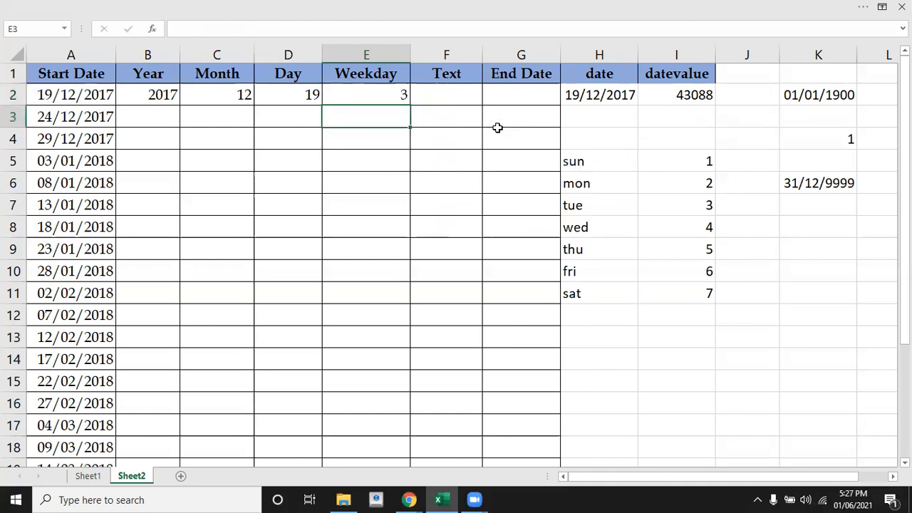
Step: Review the WEEKDAY formula in E2 and compare its result with the numbered weekday list in H5:I11
double_click(378, 93)
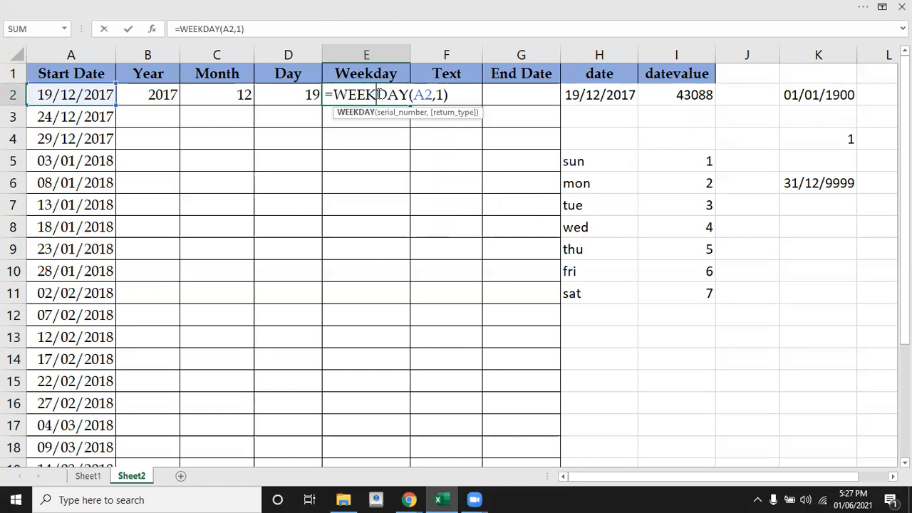
key(Escape)
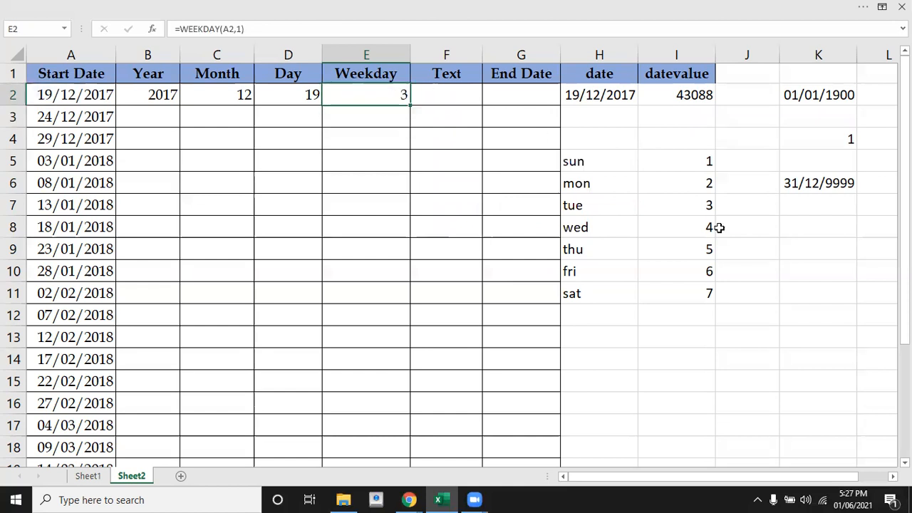
click(677, 206)
click(605, 204)
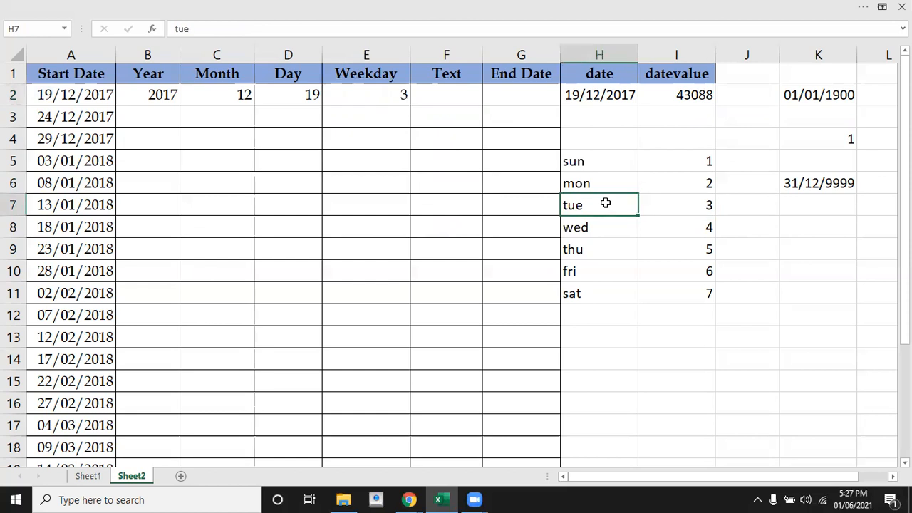
Step: Change the return type of the WEEKDAY formula in E2 to 15, so the week runs from Friday to Thursday
click(375, 100)
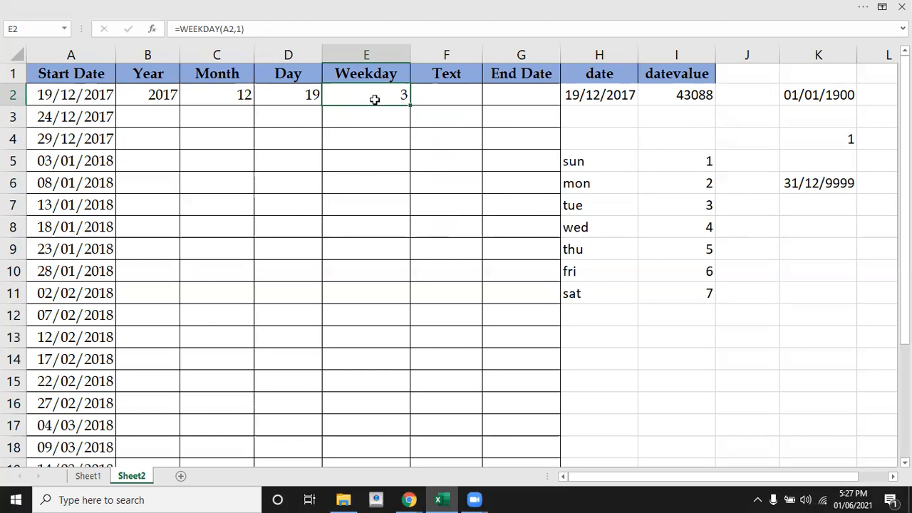
double_click(375, 100)
click(446, 95)
key(BackSpace)
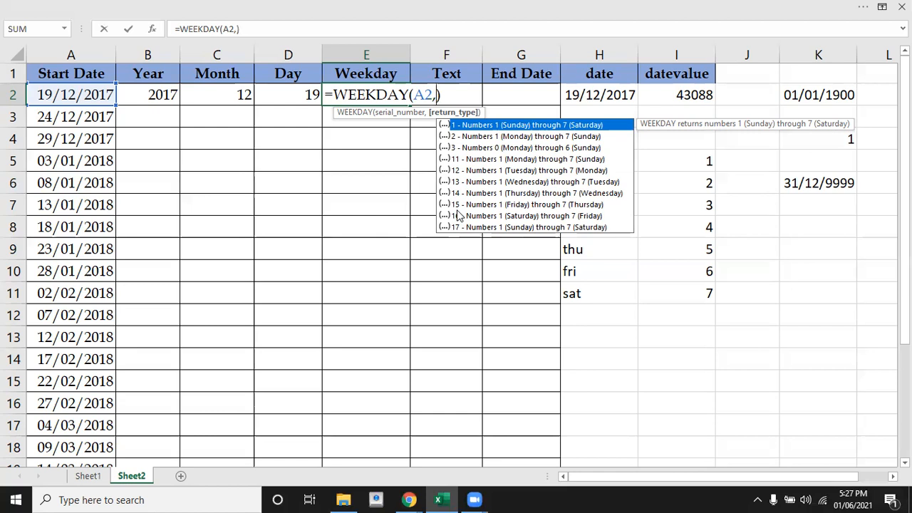
text(15)
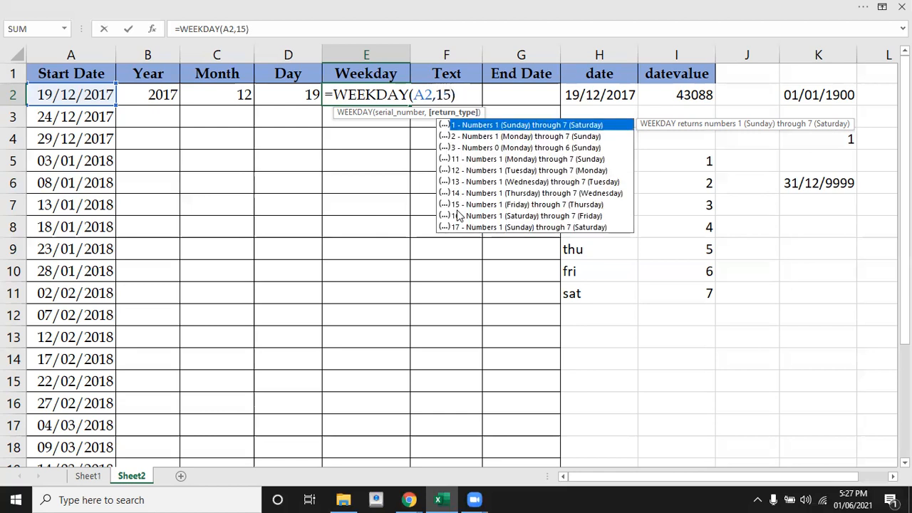
key(Return)
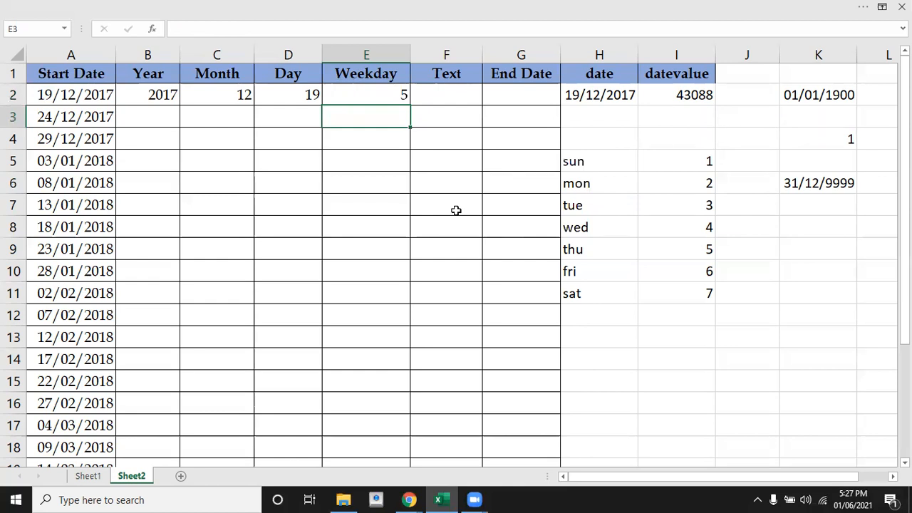
click(395, 99)
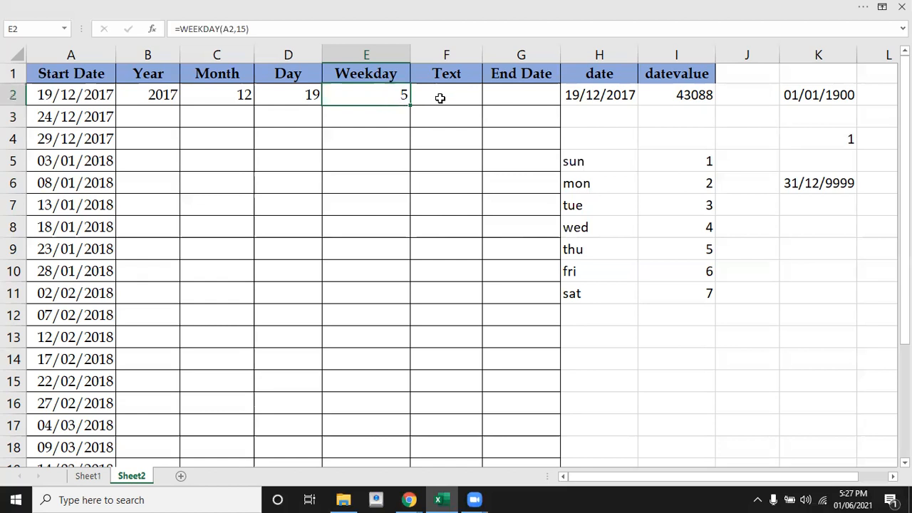
Step: Show the full weekday name of the first start date in F2 with =TEXT(A2,"dddd")
click(439, 98)
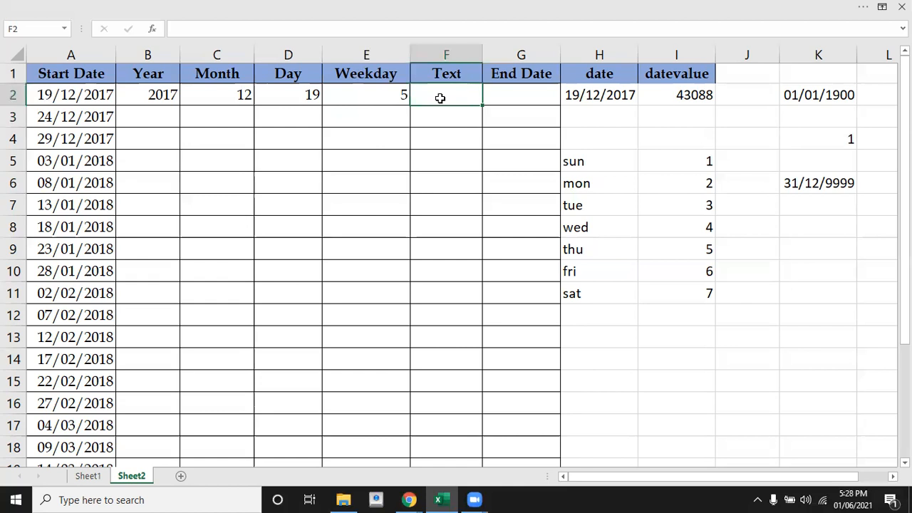
text(=text)
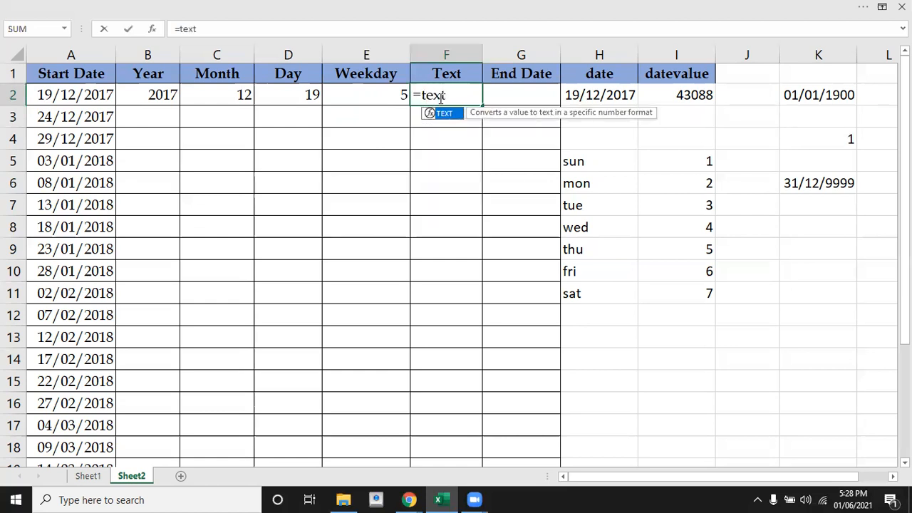
key(Tab)
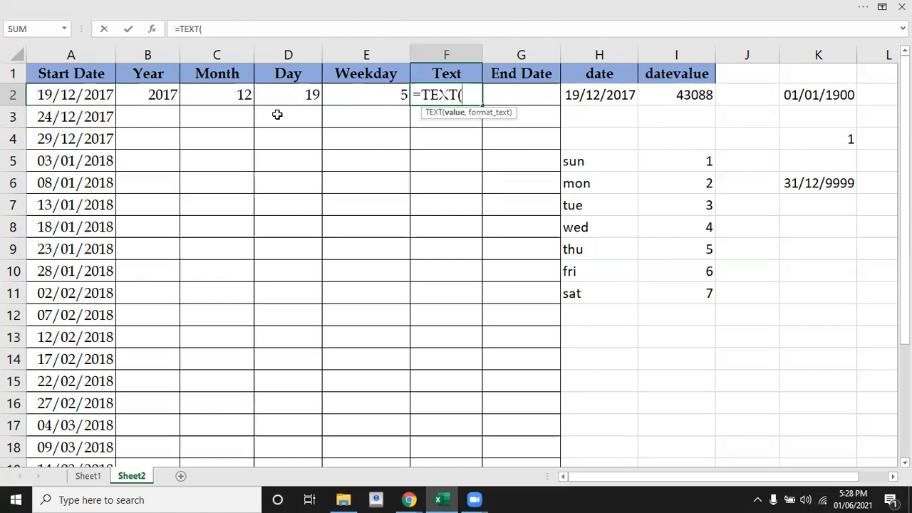
click(70, 94)
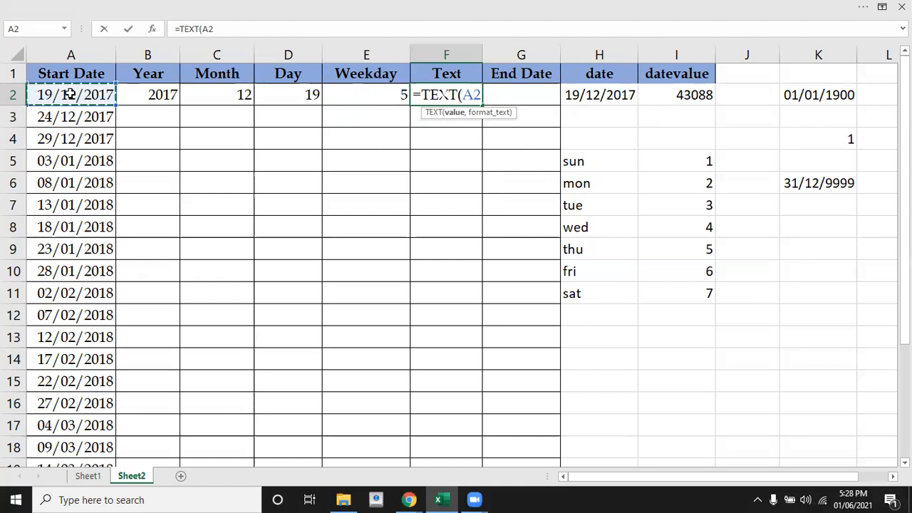
text(,)
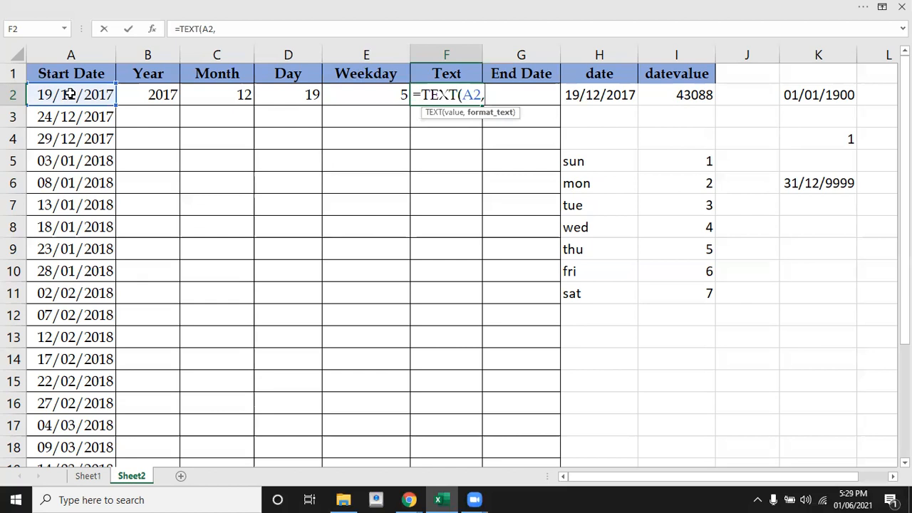
text("dddd)
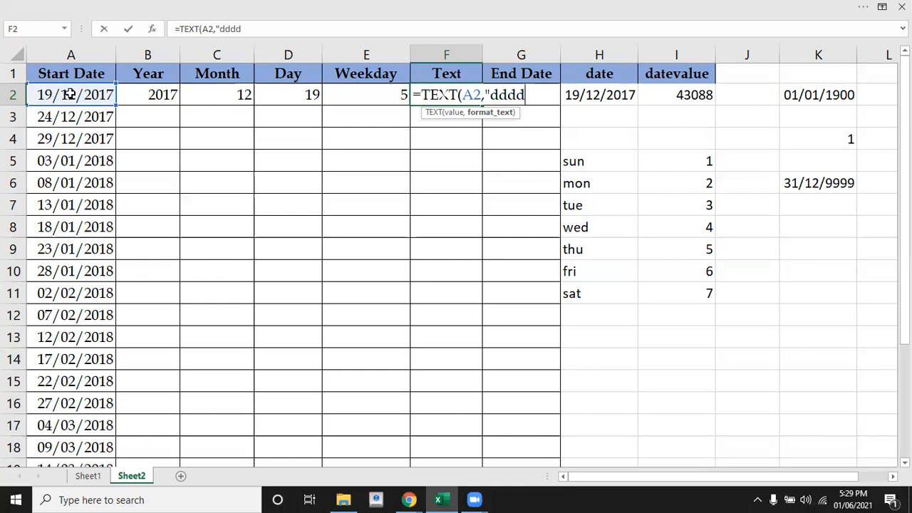
text("))
key(Return)
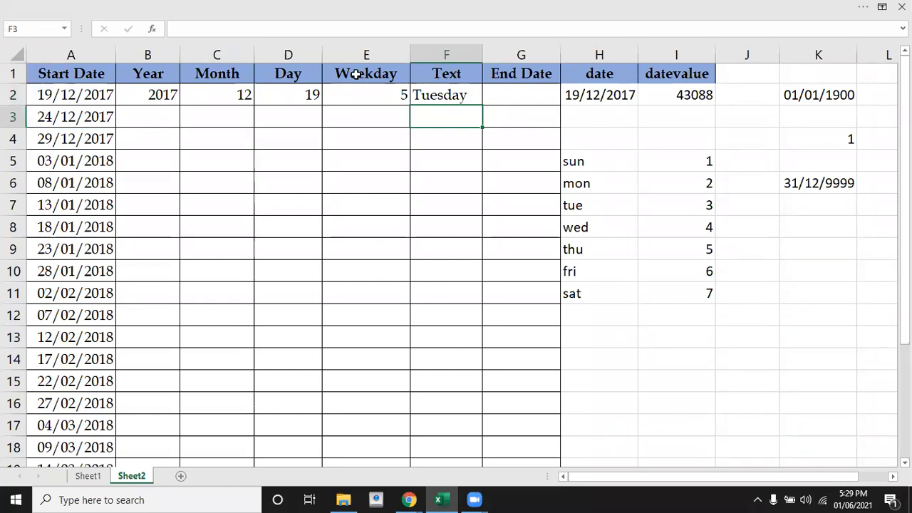
click(358, 98)
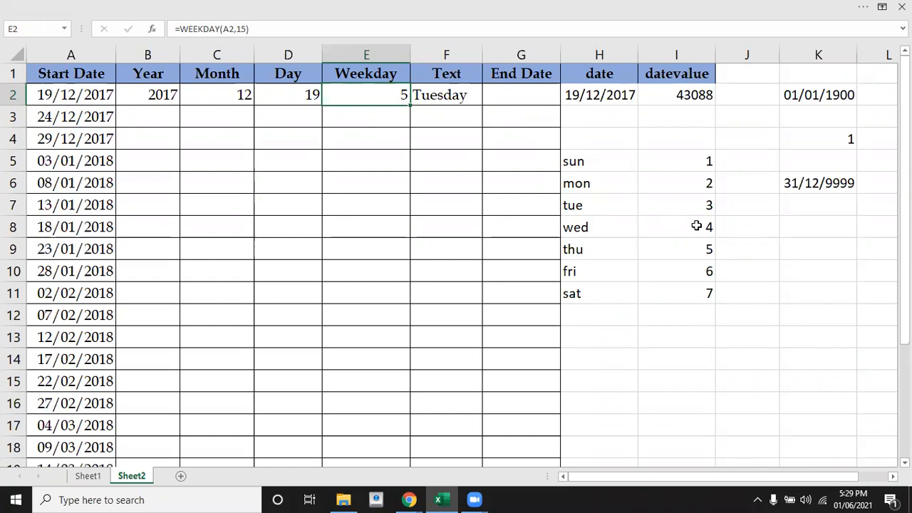
Step: Fill the year, month, day, weekday and text formulas in B2:F2 down through all the start-date rows
click(436, 97)
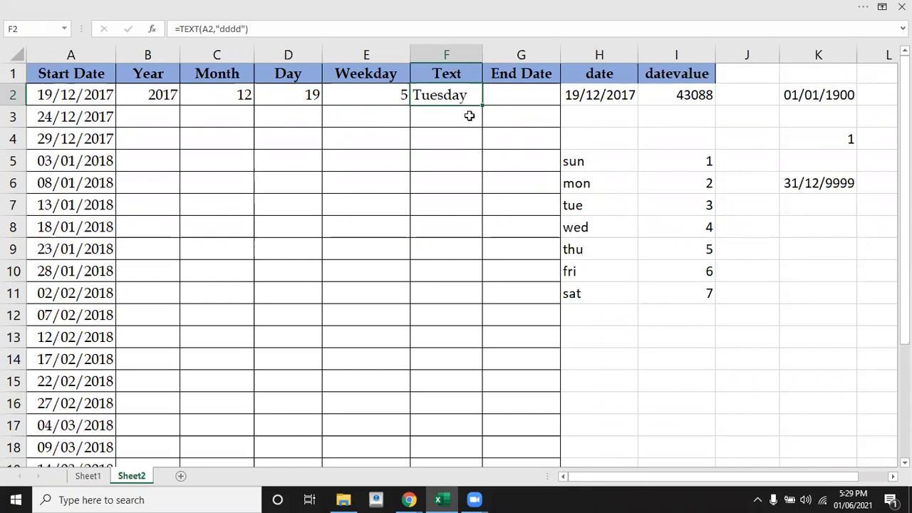
drag(155, 94, 415, 95)
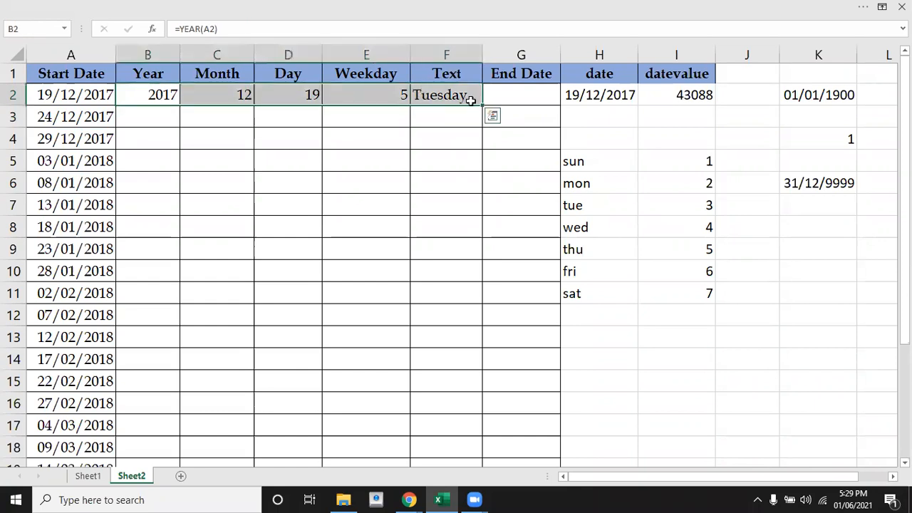
double_click(486, 105)
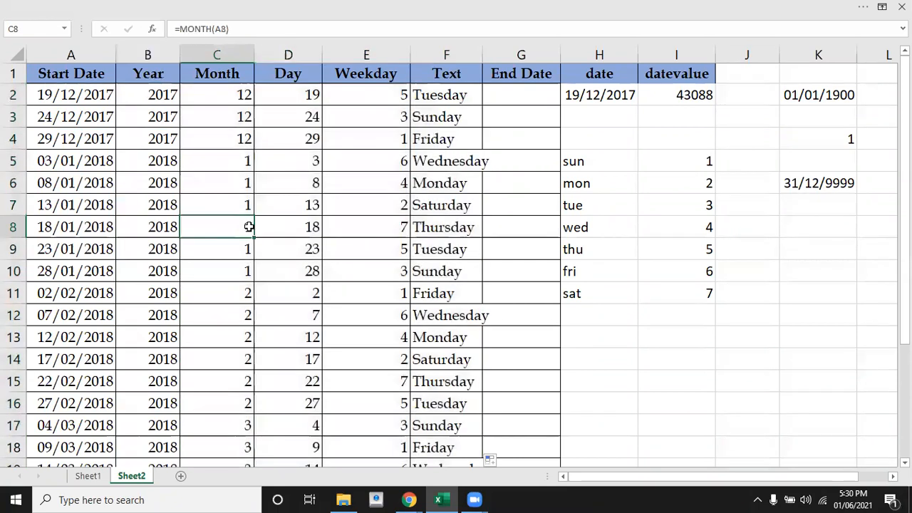
click(249, 227)
Step: Read the end-date rule written in A24 below the table, and return to the first start date in A2
click(516, 101)
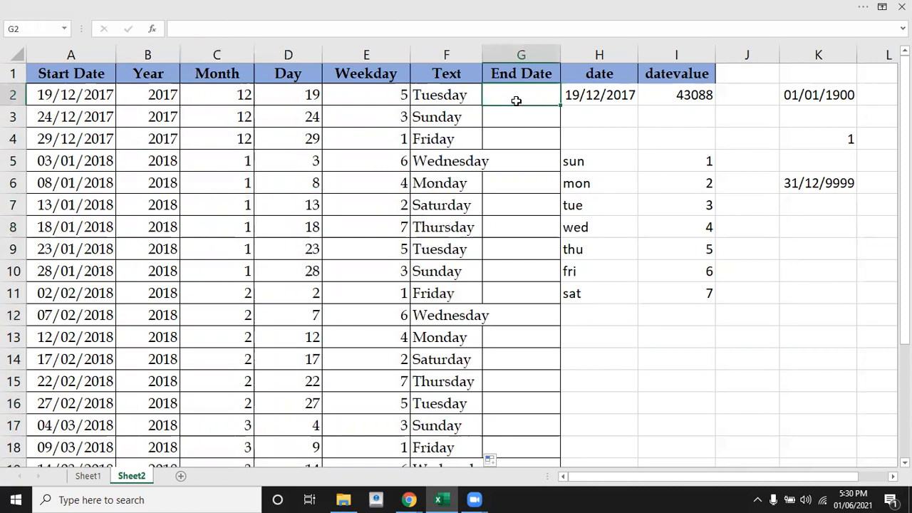
key(Down)
key(Down)
key(Down)
key(Down)
key(Down)
key(Down)
key(Down)
key(Down)
key(Down)
key(Down)
key(Down)
key(Down)
key(Down)
key(Down)
key(Down)
key(Down)
key(Down)
key(Down)
key(Down)
key(Down)
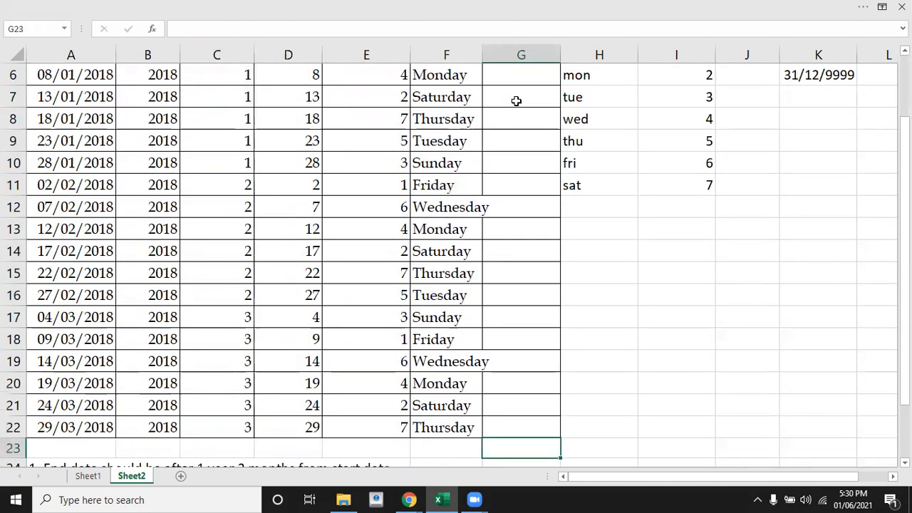
key(Down)
key(Down)
key(Down)
key(Down)
key(Down)
key(Down)
key(Down)
key(Down)
key(Down)
key(Down)
key(Down)
key(Down)
key(Down)
key(Down)
key(Down)
key(Down)
key(Up)
key(Up)
key(Up)
key(Up)
key(Up)
key(Up)
key(Up)
key(Up)
key(Up)
key(Up)
key(Up)
key(Up)
key(Up)
key(Up)
key(Up)
key(Left)
key(Left)
key(Left)
key(Left)
key(Left)
key(Left)
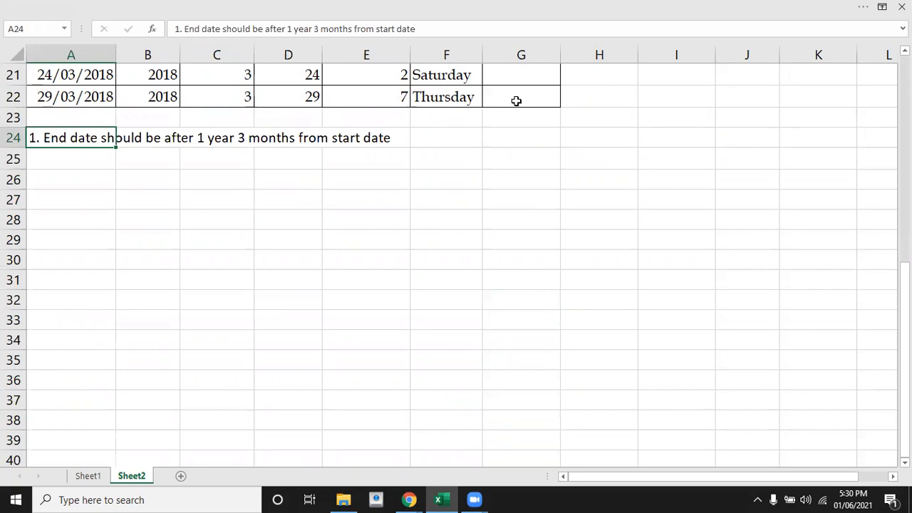
key(Up)
key(Up)
key(Up)
key(Up)
key(Up)
key(Up)
key(Up)
key(Up)
key(Up)
key(Up)
key(Up)
key(Up)
key(Up)
key(Up)
key(Up)
key(Up)
key(Up)
key(Up)
key(Up)
key(Up)
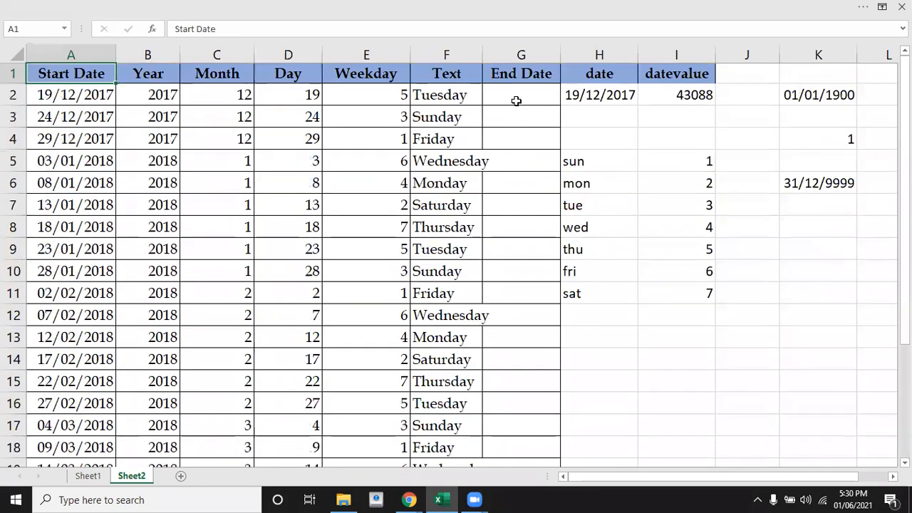
key(Down)
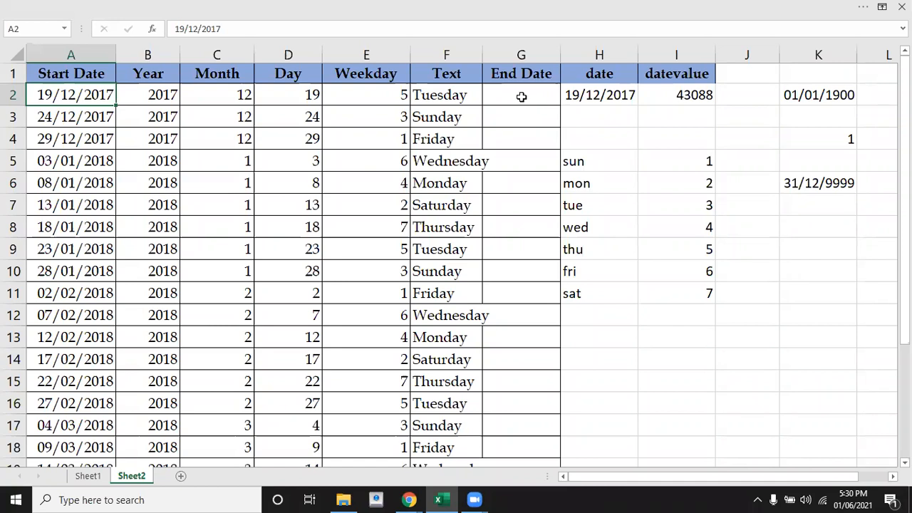
Step: Recheck the end-date rule below the table against the empty End Date column, starting from G2
click(521, 96)
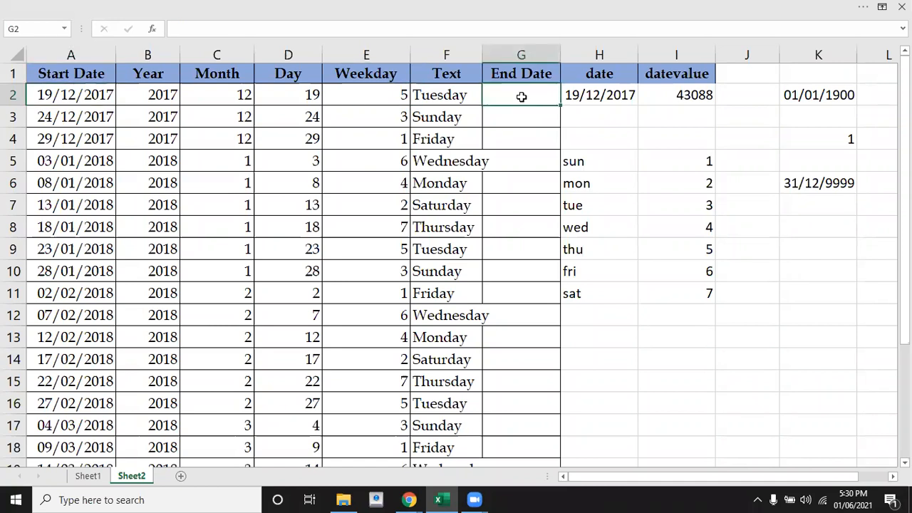
key(Down)
key(Down)
key(Down)
key(Down)
key(Down)
key(Down)
key(Down)
key(Down)
key(Down)
key(Down)
key(Down)
key(Down)
key(Down)
key(Down)
key(Down)
key(Down)
key(Down)
key(Down)
key(Down)
key(Down)
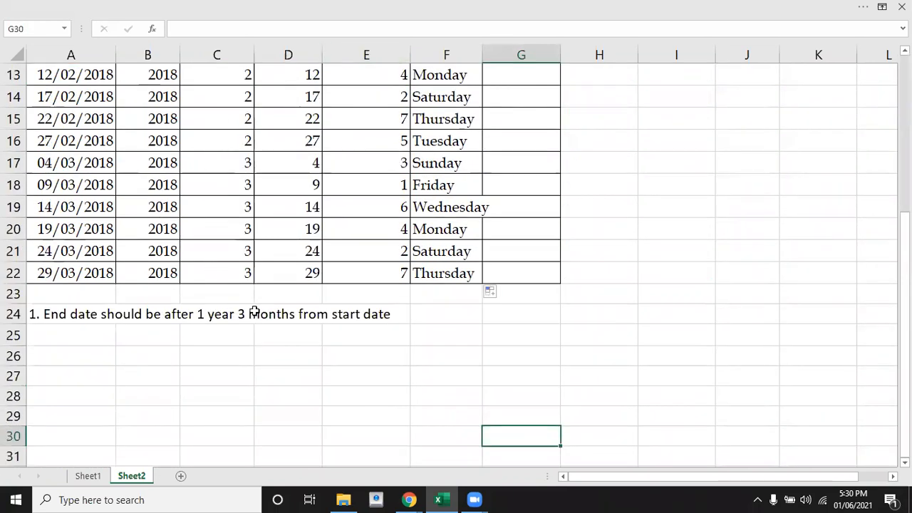
key(Up)
key(Up)
key(Up)
key(Up)
key(Up)
key(Up)
key(Up)
key(Up)
key(Up)
key(Up)
key(Up)
key(Up)
key(Up)
key(Up)
key(Up)
key(Up)
key(Up)
key(Up)
key(Up)
key(Up)
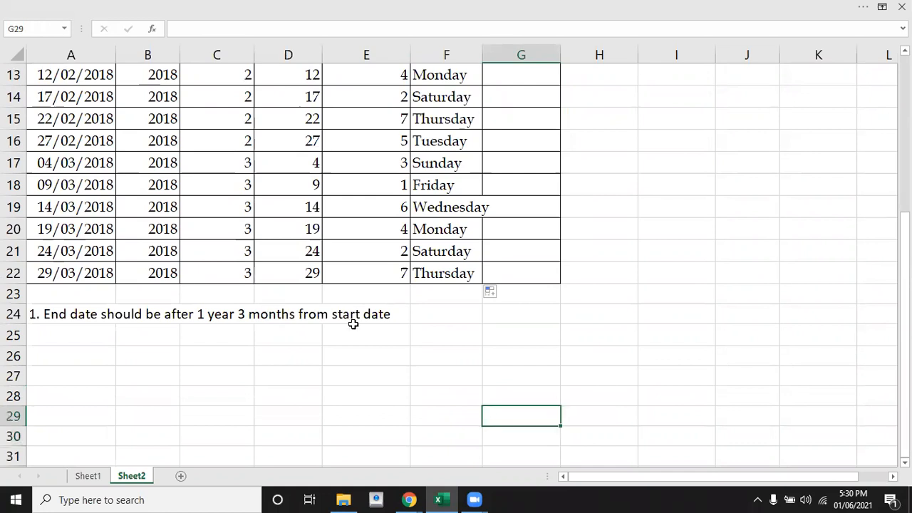
key(Down)
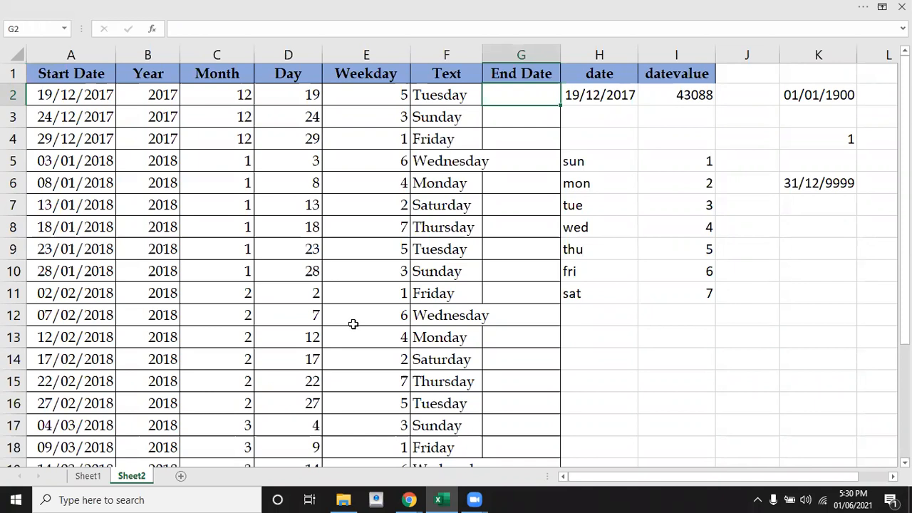
click(689, 342)
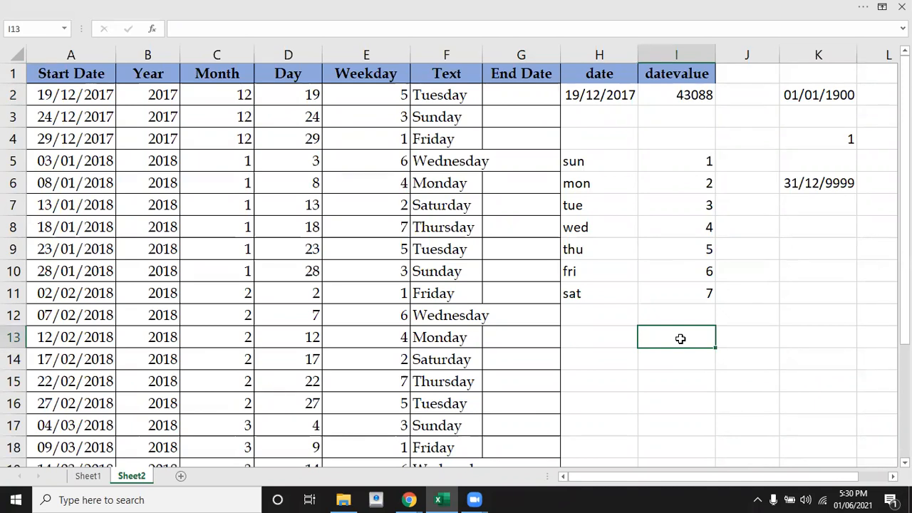
Step: Compute the first end date in G2, one year and three months after the start date, with =A2+365+90
click(527, 97)
text(=)
key(Left)
key(Left)
key(Left)
key(Left)
key(Left)
key(Left)
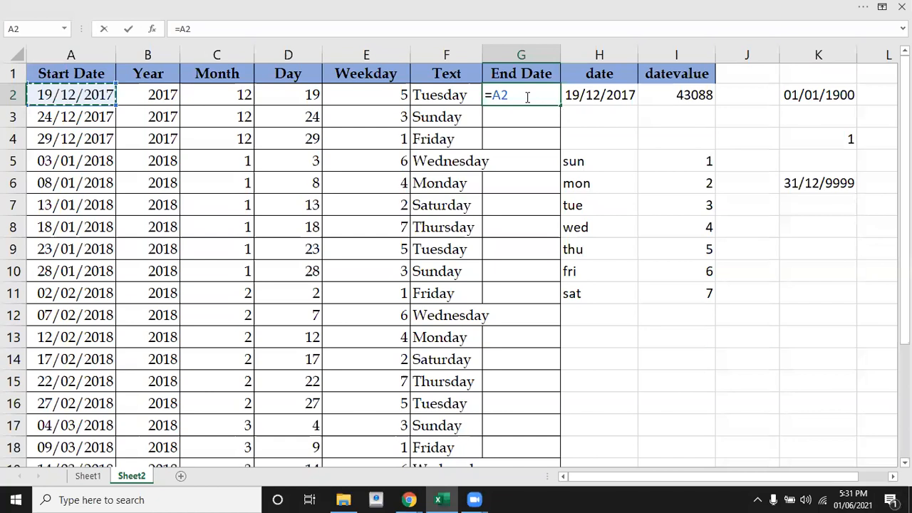
text(+)
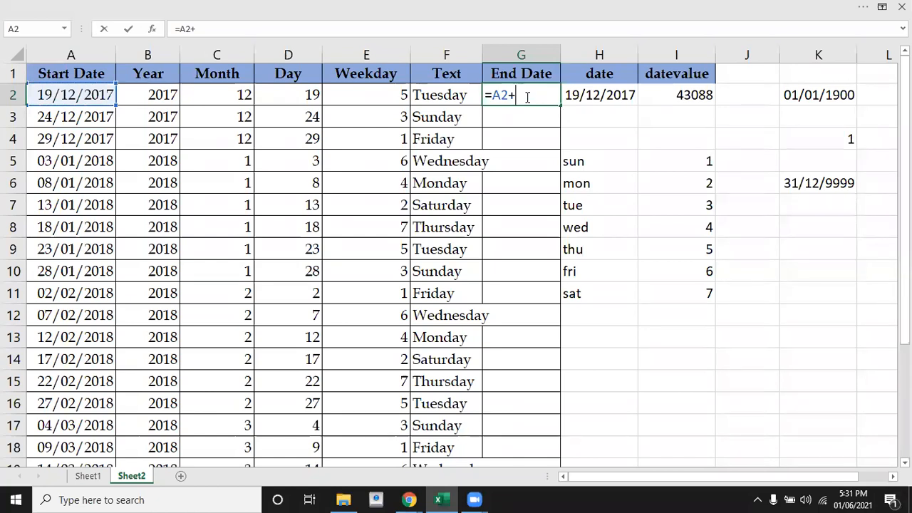
text(365+90)
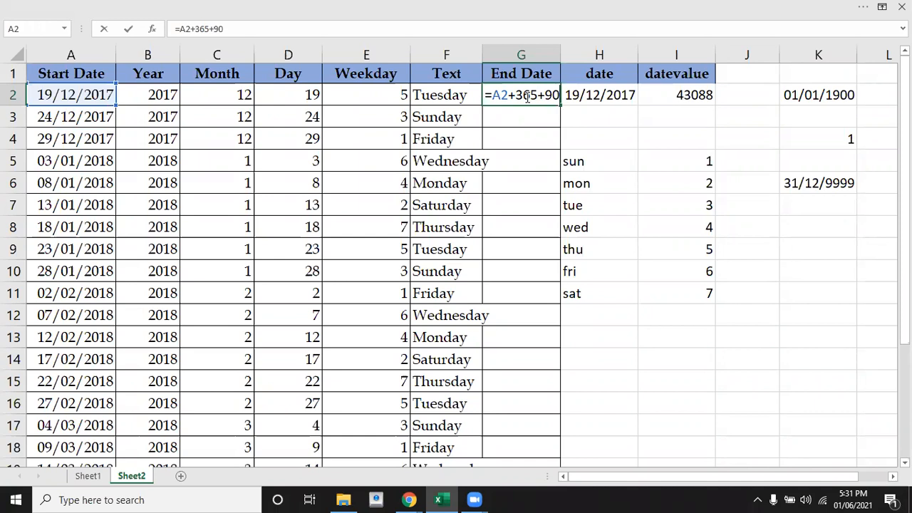
key(Return)
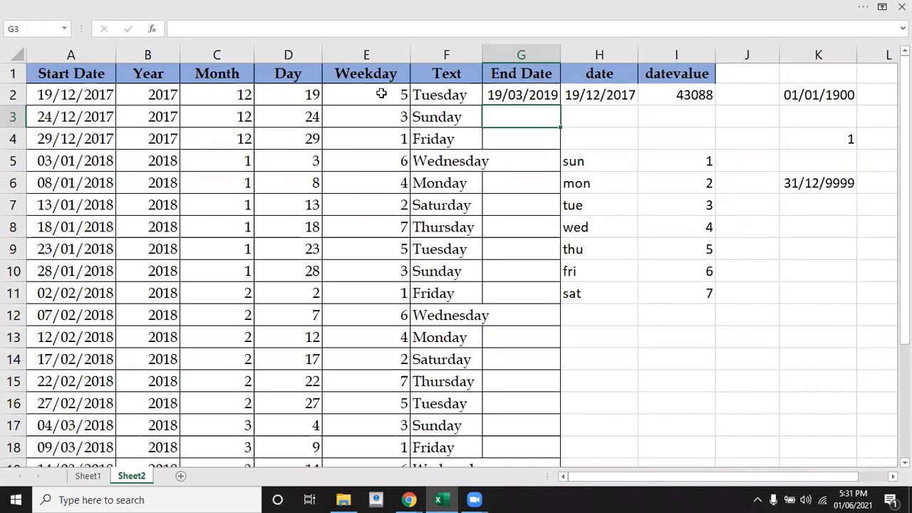
Step: Fill the end-date formula in G2 down the End Date column for all the start dates
click(543, 95)
double_click(561, 105)
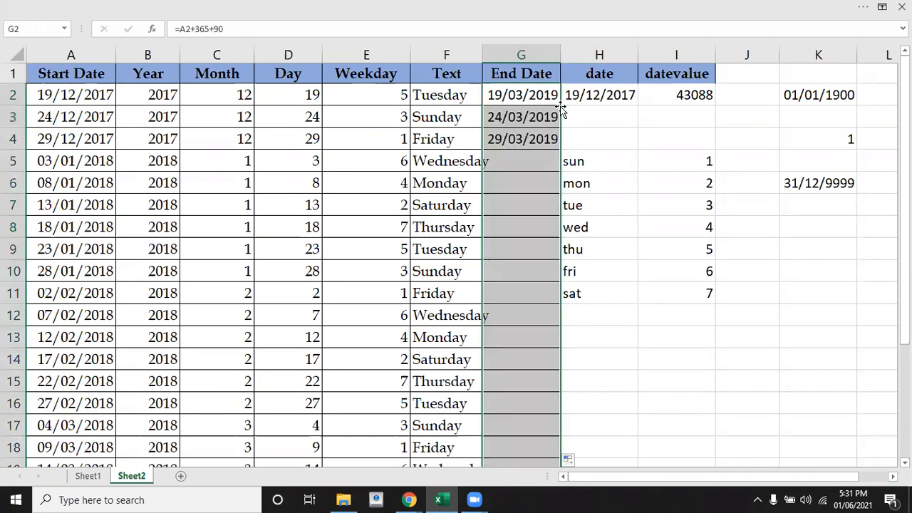
click(612, 196)
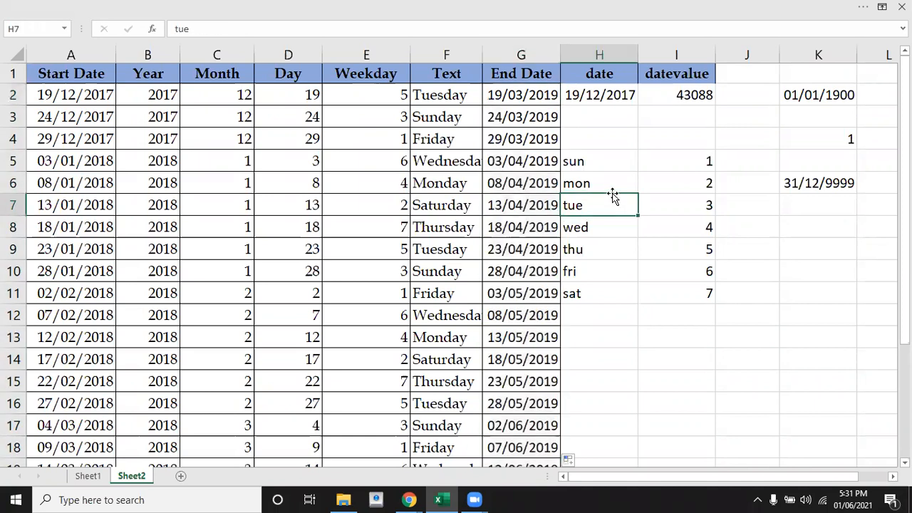
click(658, 246)
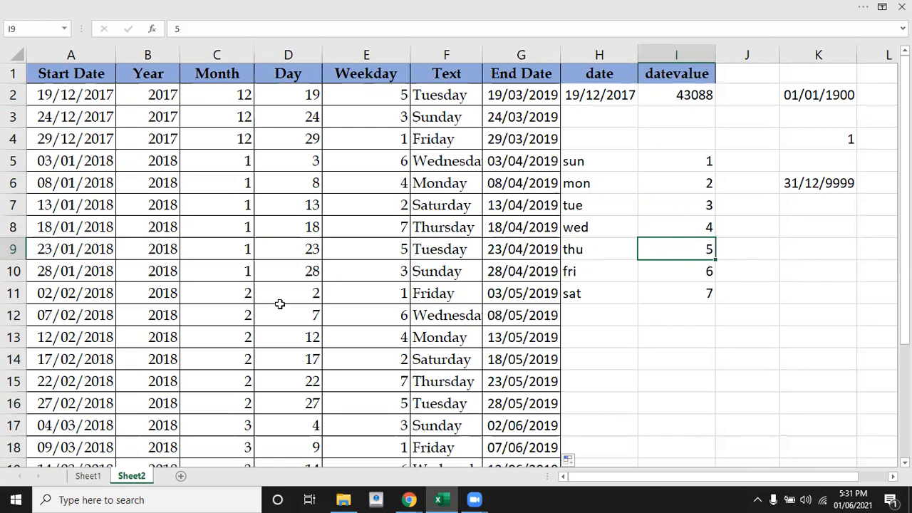
Step: Switch to Sheet1 and review its solved counting examples upward from Example 7 through Example 5
click(93, 476)
key(Up)
key(Up)
key(Up)
key(Up)
key(Up)
key(Up)
key(Up)
key(Up)
key(Up)
key(Up)
key(Up)
key(Up)
key(Up)
key(Up)
key(Up)
key(Up)
key(Up)
key(Up)
key(Up)
key(Up)
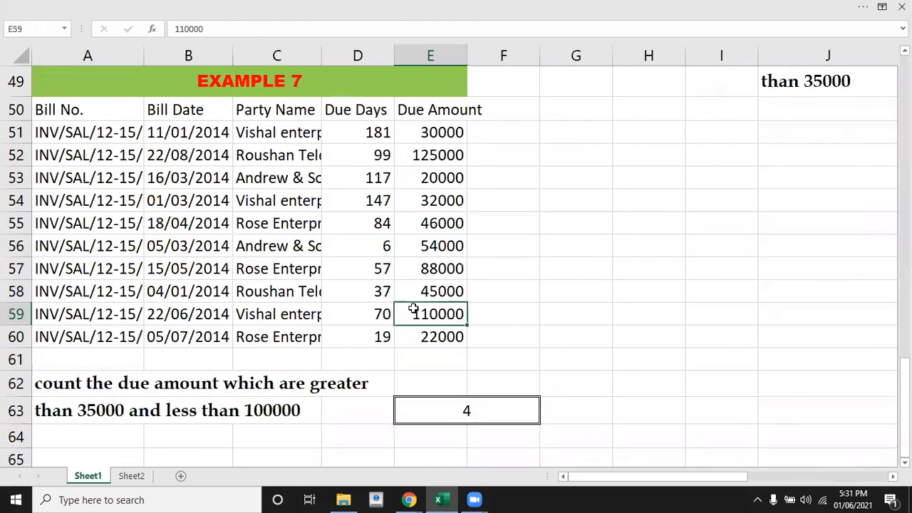
key(Up)
key(Up)
key(Up)
key(Up)
key(Up)
key(Up)
key(Up)
key(Up)
key(Up)
key(Up)
key(Up)
key(Up)
key(Up)
key(Up)
key(Up)
key(Up)
key(Up)
key(Up)
key(Up)
key(Up)
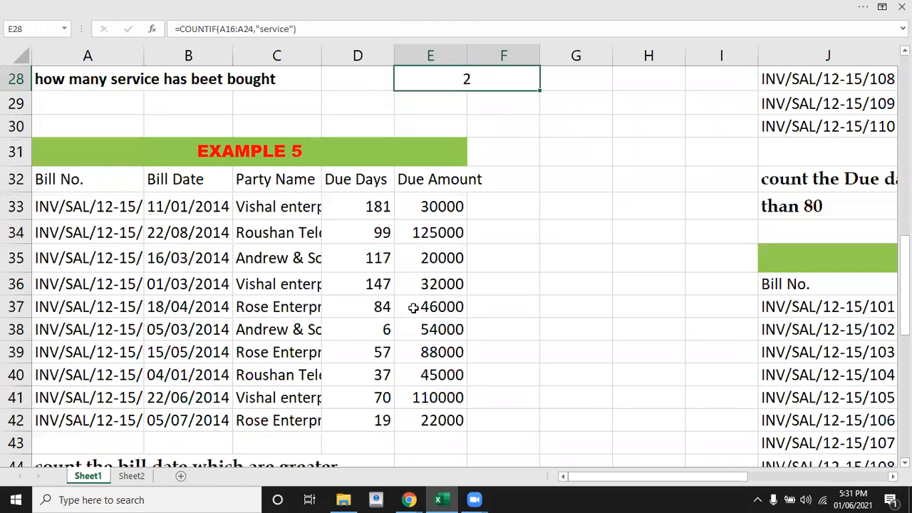
Step: Review Example 1's grade counts and the list of count functions beside Example 3, and return to cell A1
key(Down)
key(Down)
key(Down)
key(Down)
key(Down)
key(Down)
key(Down)
key(Down)
key(Down)
key(Down)
key(Down)
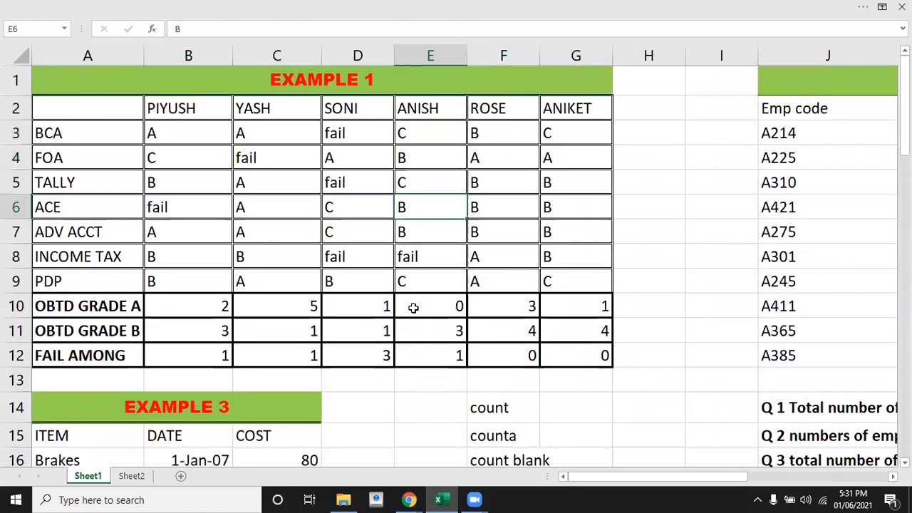
key(Down)
key(Down)
key(Down)
key(Down)
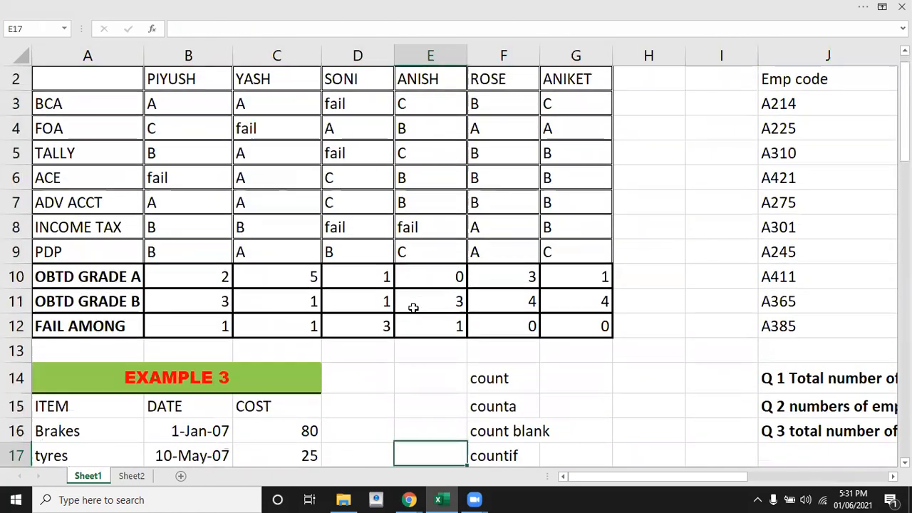
key(Up)
key(Up)
key(Up)
key(Up)
key(Up)
key(Up)
key(Up)
key(Up)
key(ctrl+Home)
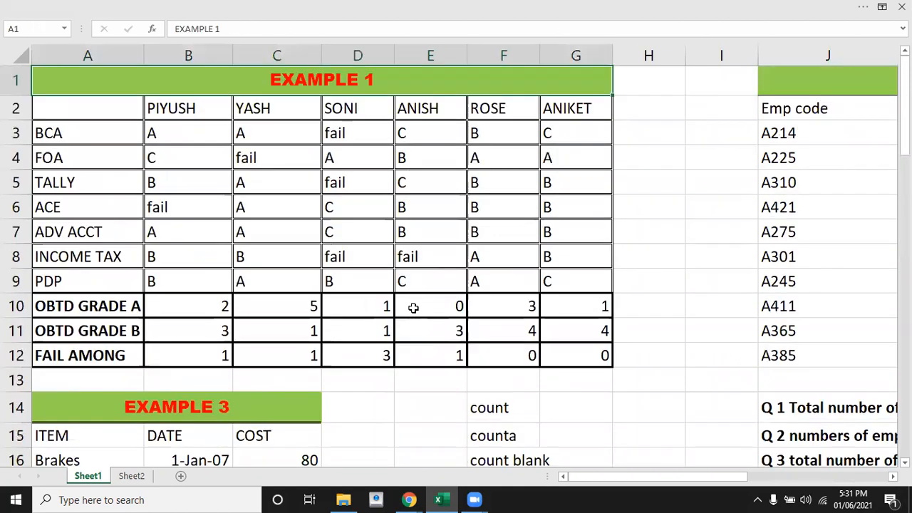